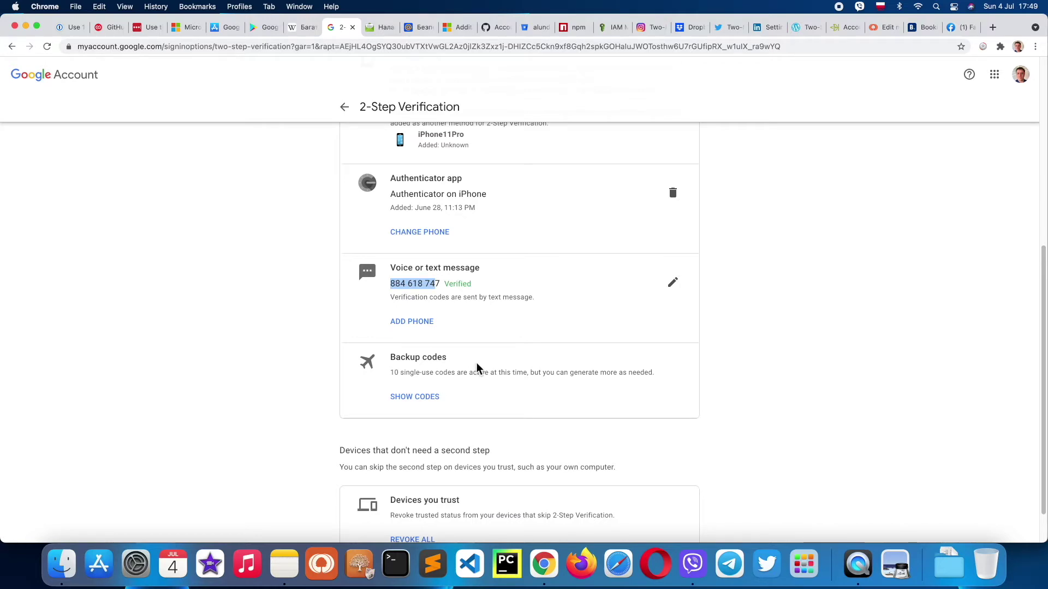
Review the active 2-Step Verification methods, then show the Google Authenticator Google Play listing.
scroll(476, 364, "up", 3)
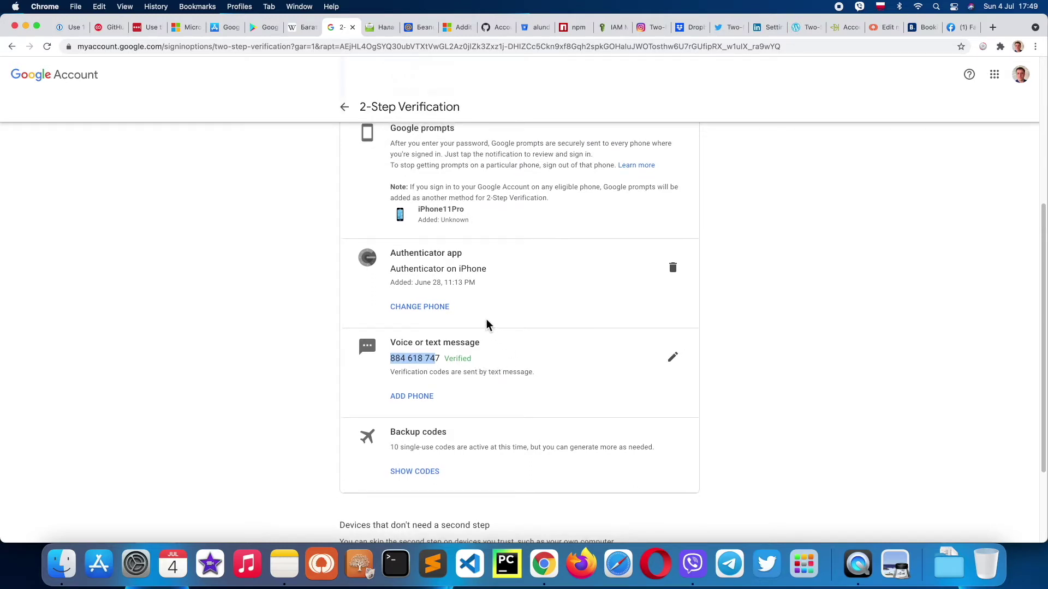
scroll(487, 319, "up", 1)
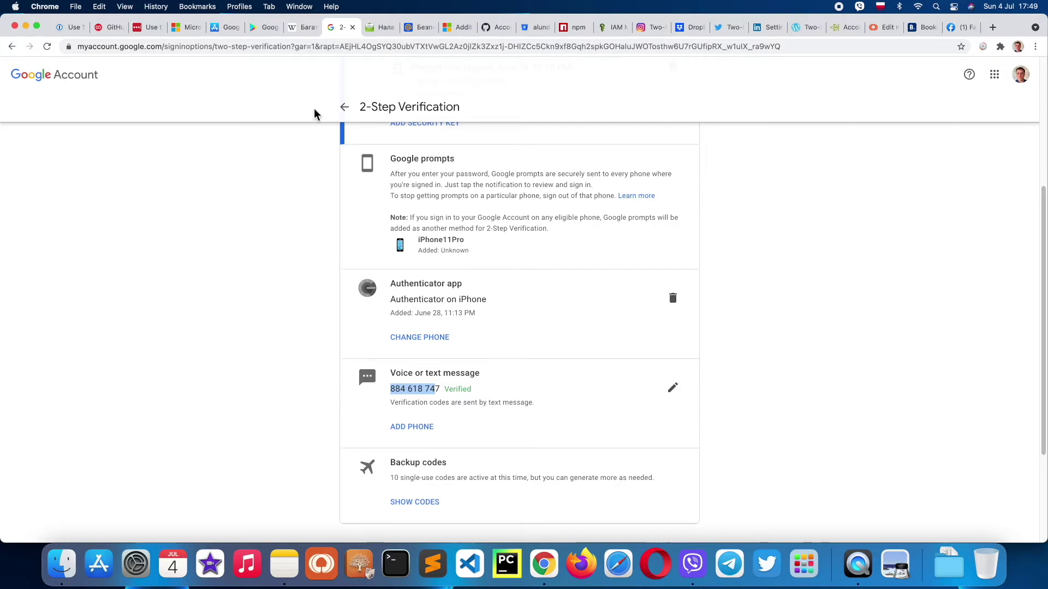
left_click(262, 32)
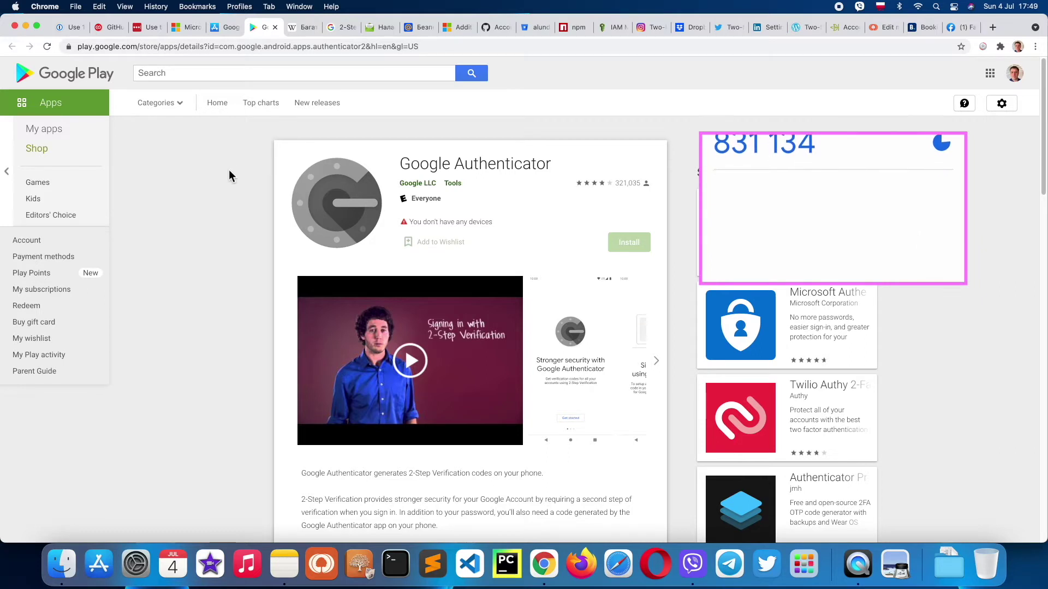
View Google Authenticator's App Store page, then bring the 2 Step Verification note forward.
left_click(222, 29)
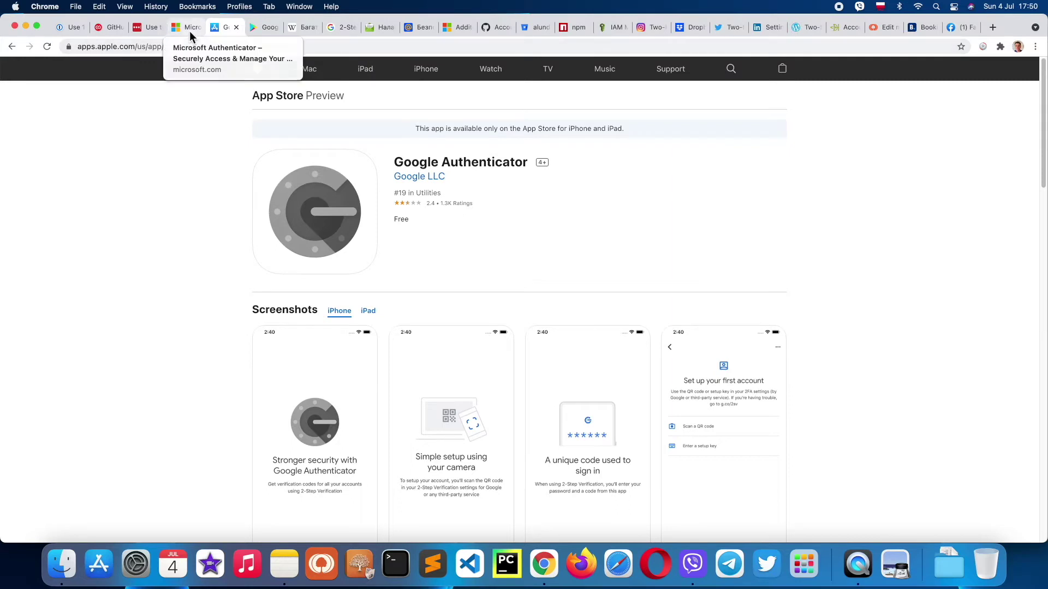
key("super+Tab")
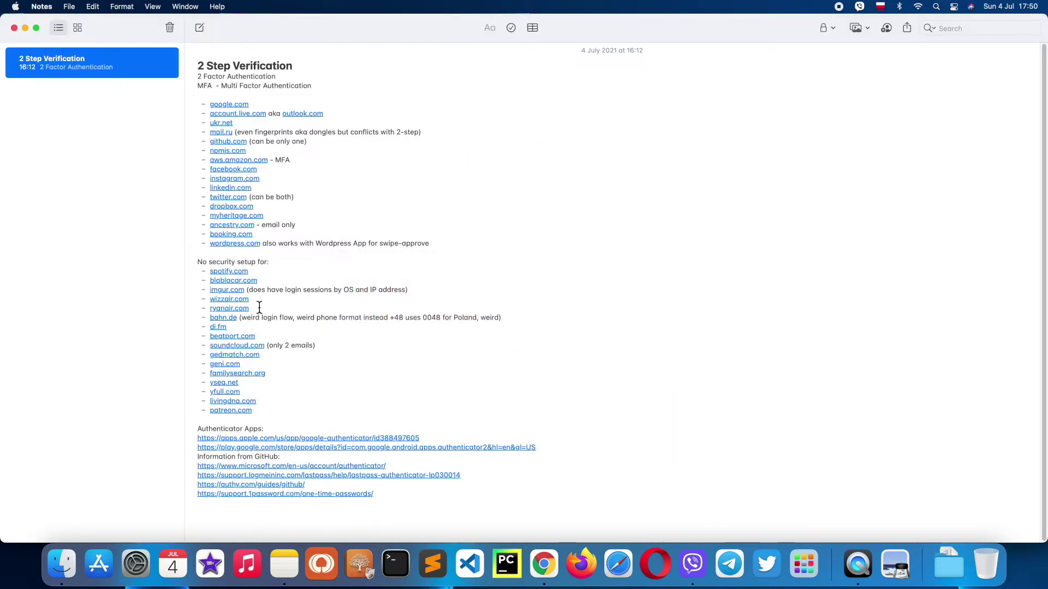
Select the note's GitHub links, skim the Microsoft Authenticator page, then show the LastPass article.
left_click_drag(263, 457, 392, 498)
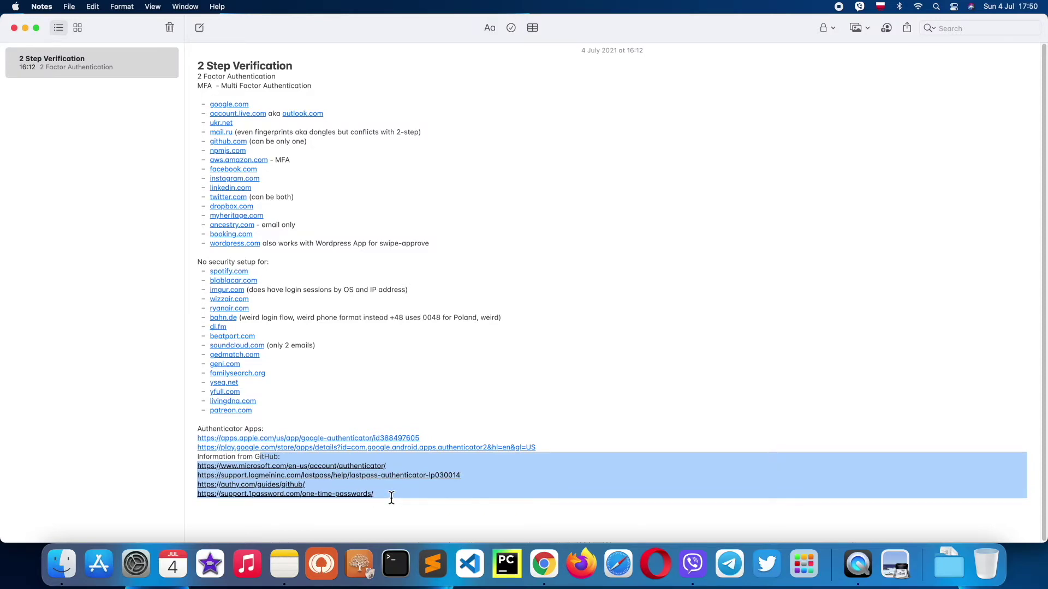
key("super+Tab")
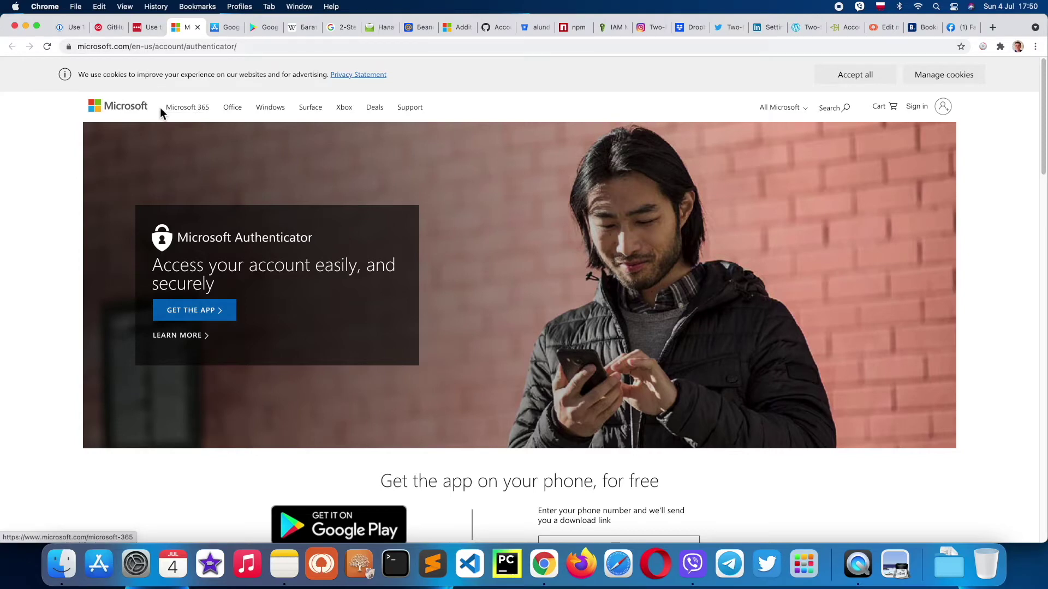
scroll(183, 227, "down", 1)
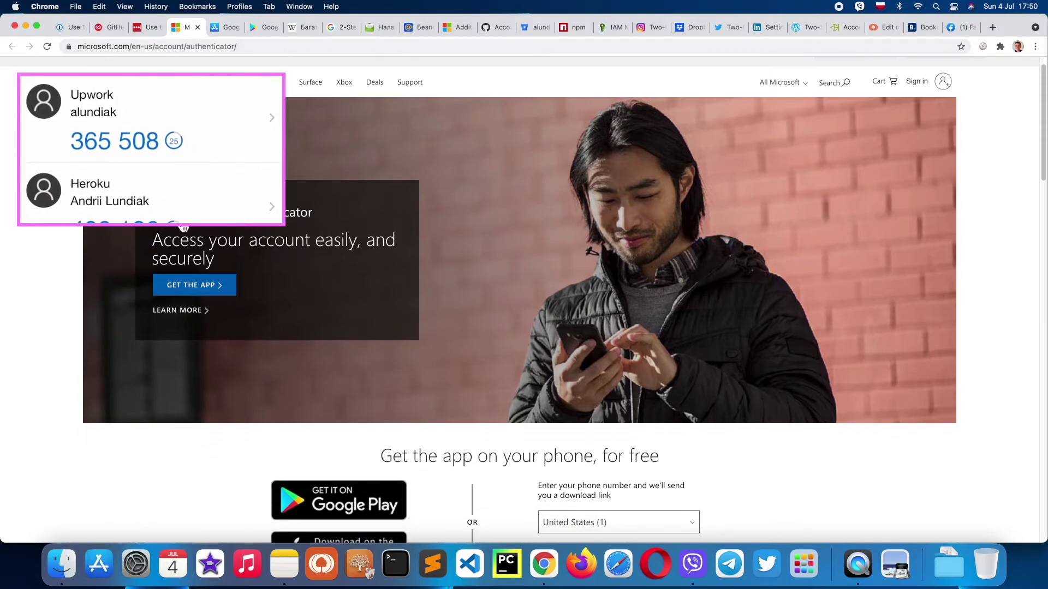
scroll(184, 225, "down", 5)
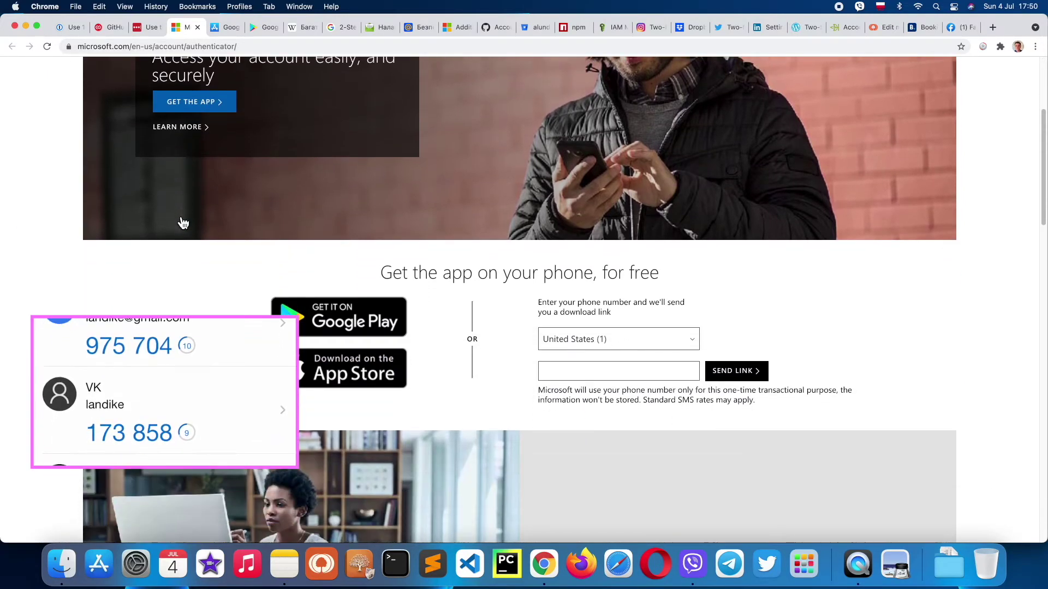
key("ctrl+shift+Tab")
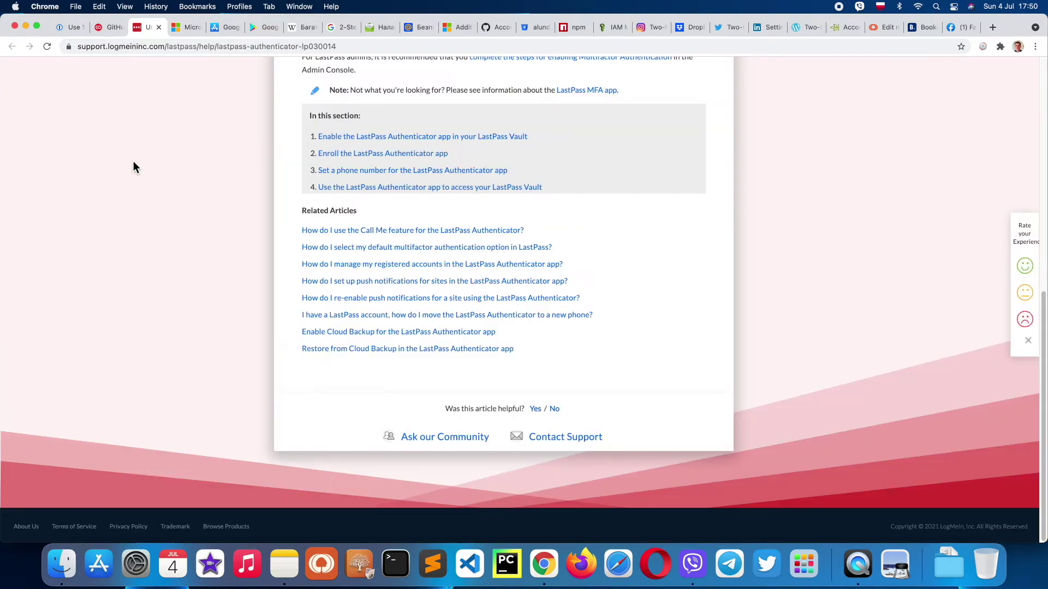
Highlight LastPass's one-tap push notifications and time-based 6-digit codes features, then show Authy's GitHub guide.
scroll(134, 162, "up", 10)
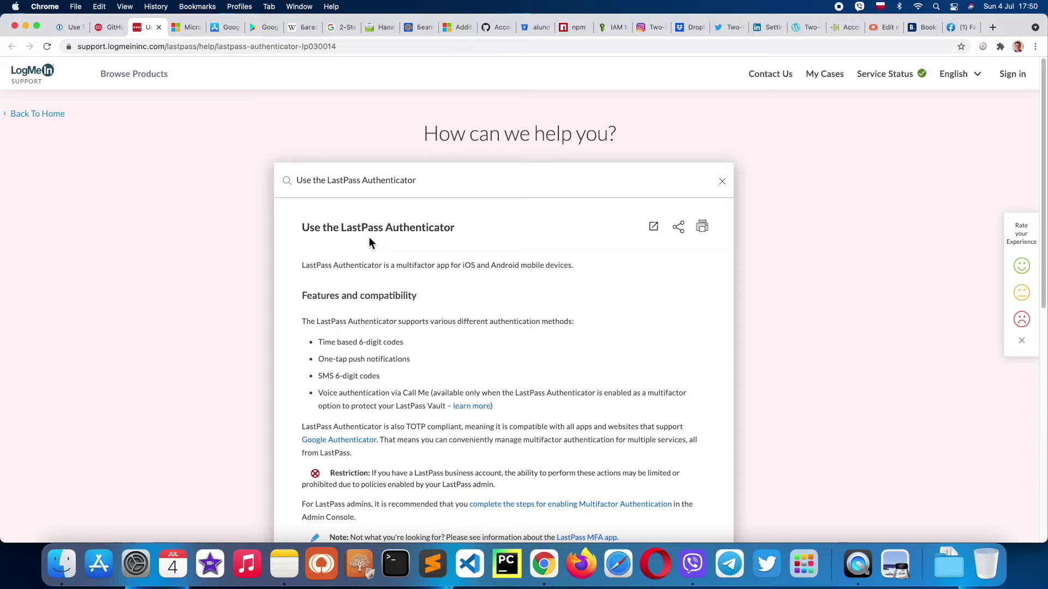
scroll(359, 315, "down", 1)
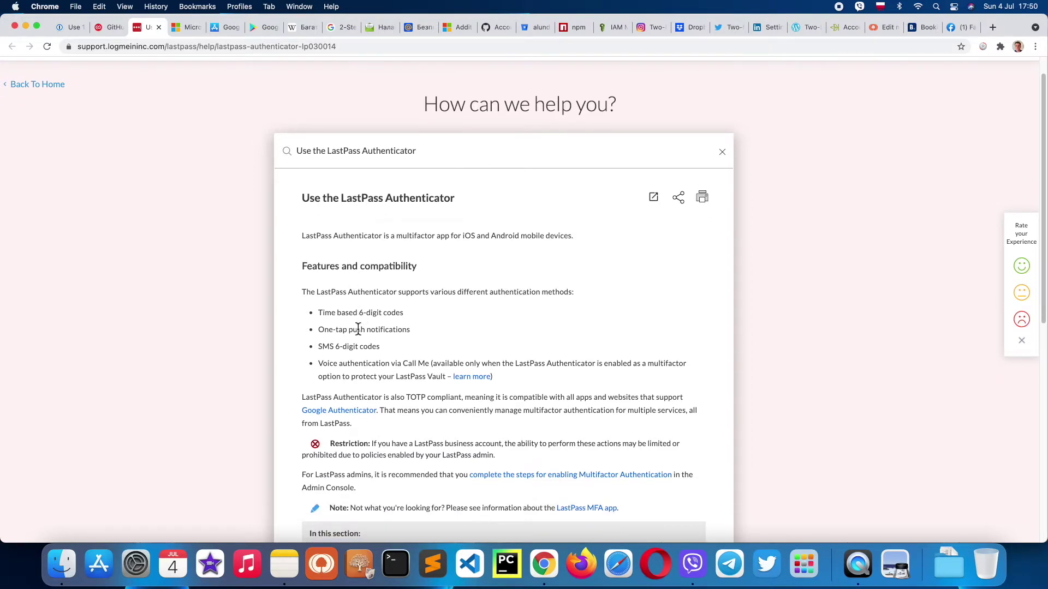
left_click_drag(334, 330, 375, 330)
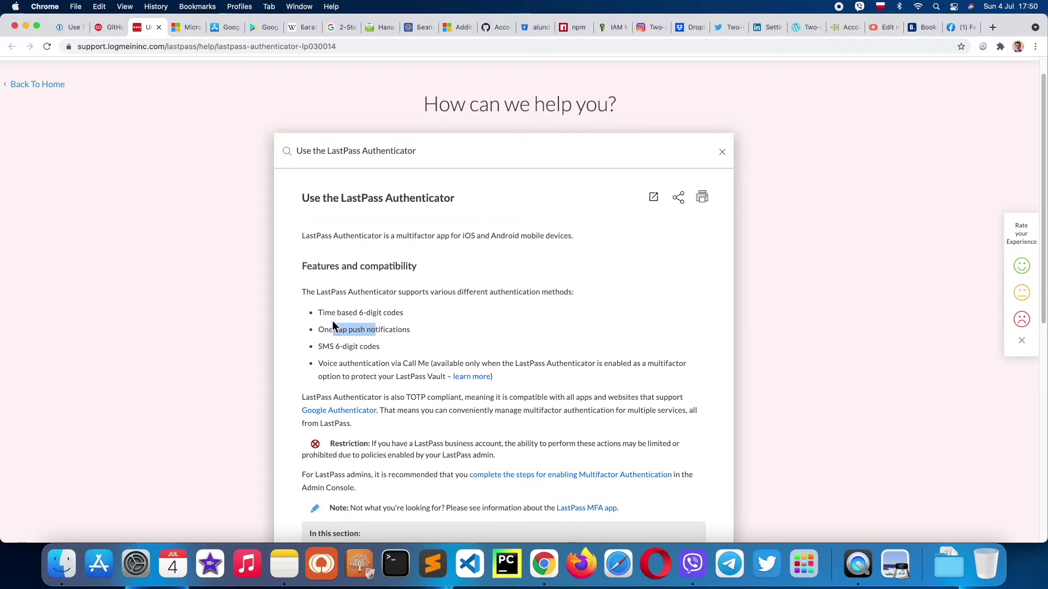
scroll(329, 305, "down", 1)
left_click_drag(323, 285, 377, 286)
scroll(378, 285, "down", 1)
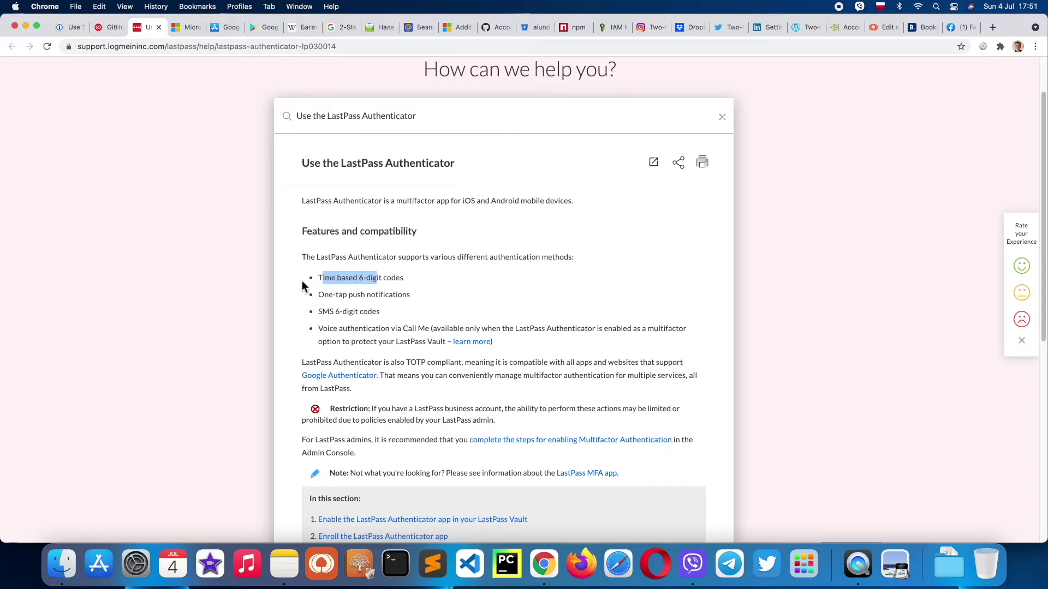
left_click(109, 27)
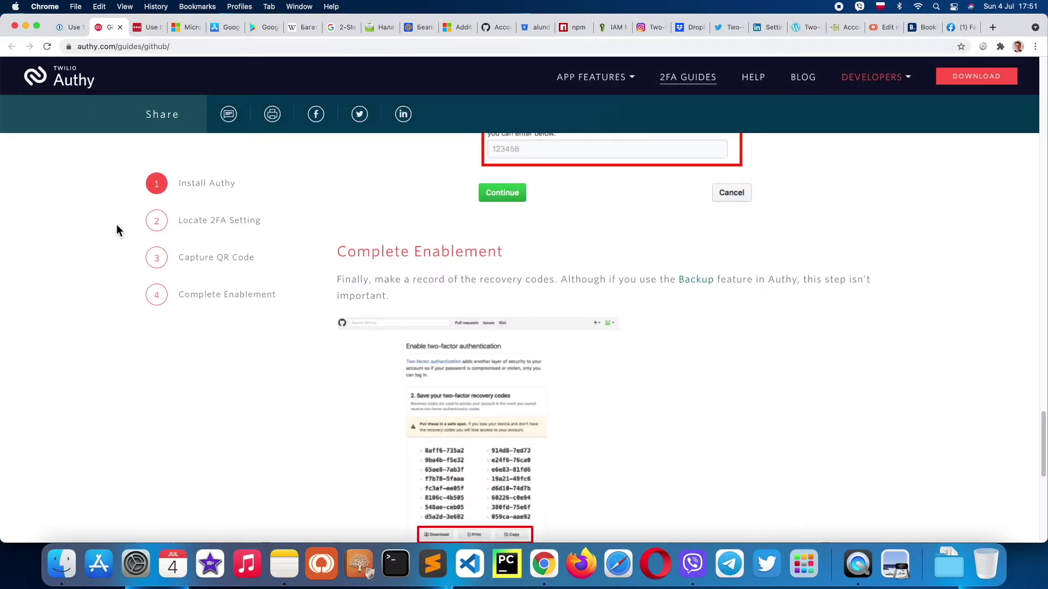
Scroll the Authy GitHub guide past Capture QR Code to the Complete Enablement section.
scroll(107, 240, "up", 10)
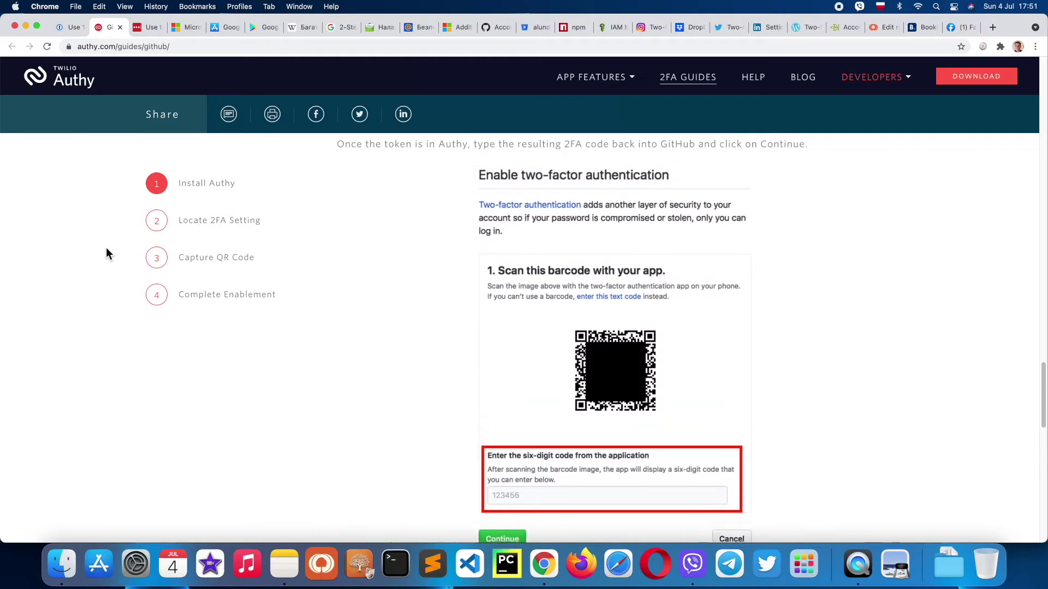
scroll(105, 247, "up", 4)
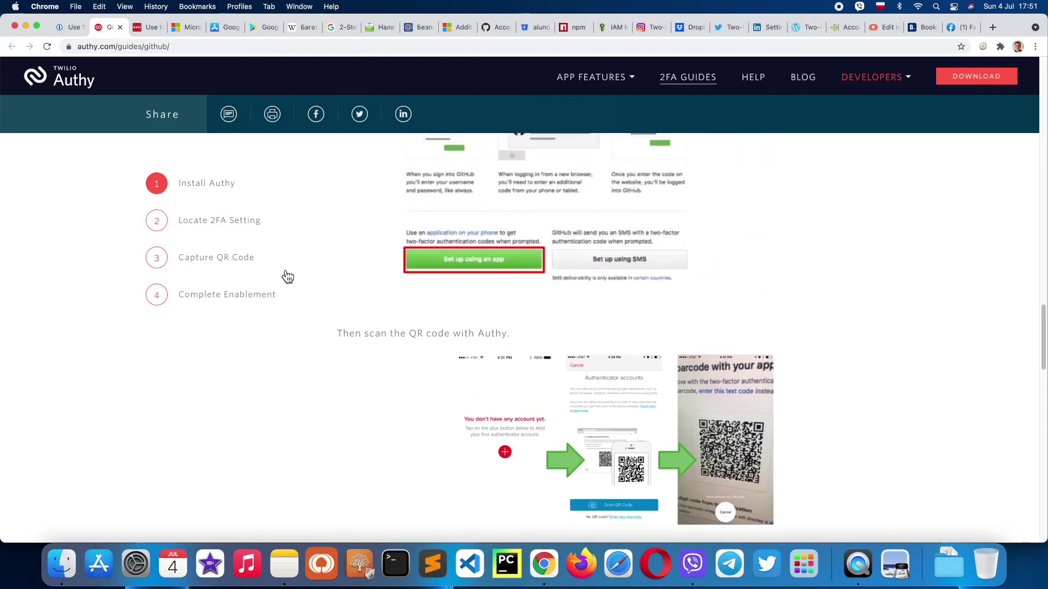
scroll(318, 269, "up", 5)
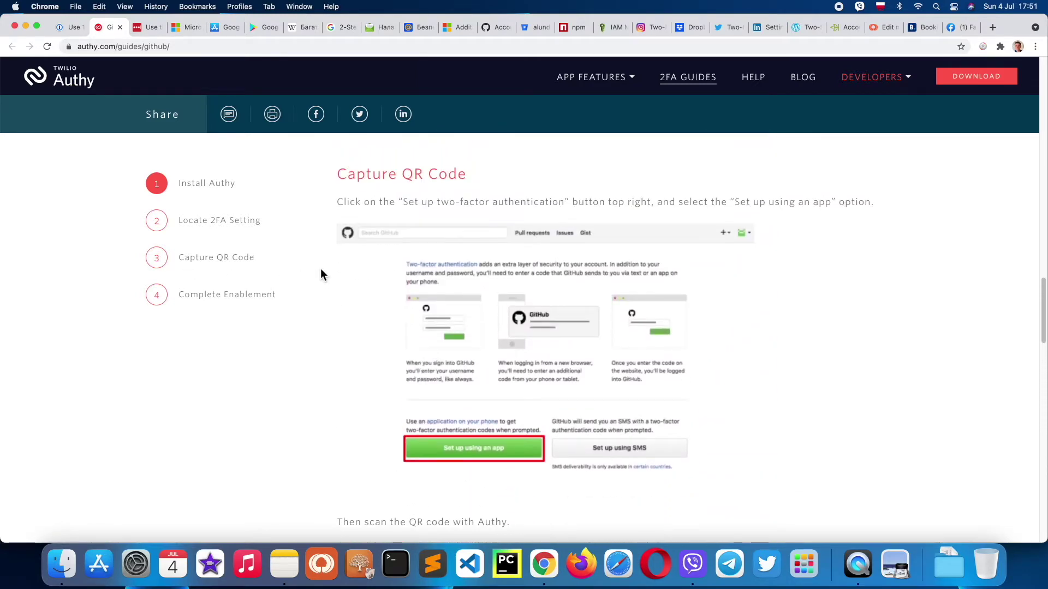
scroll(320, 280, "down", 6)
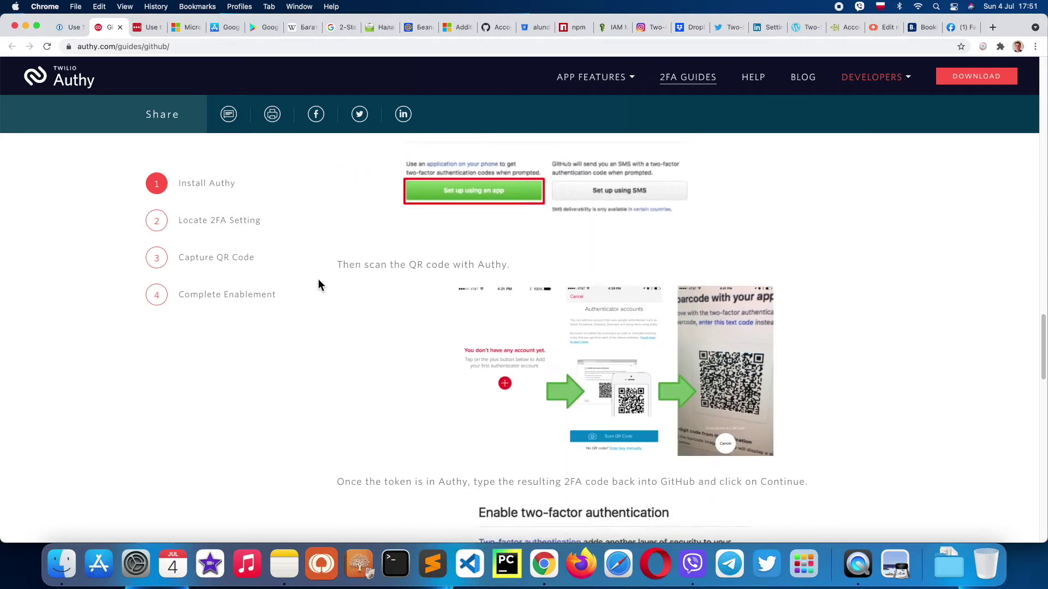
scroll(318, 278, "down", 10)
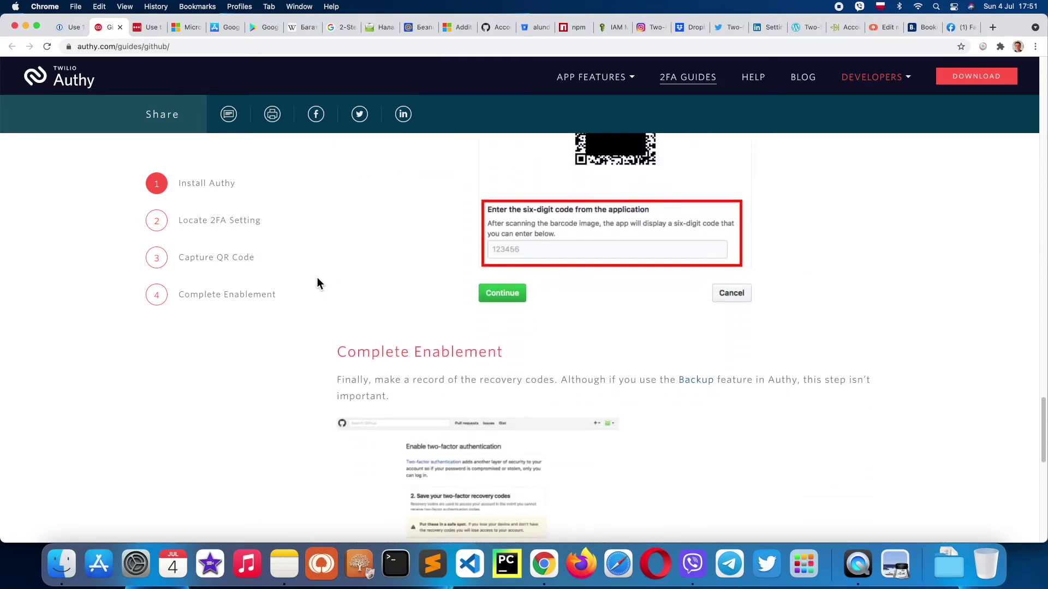
scroll(317, 275, "down", 4)
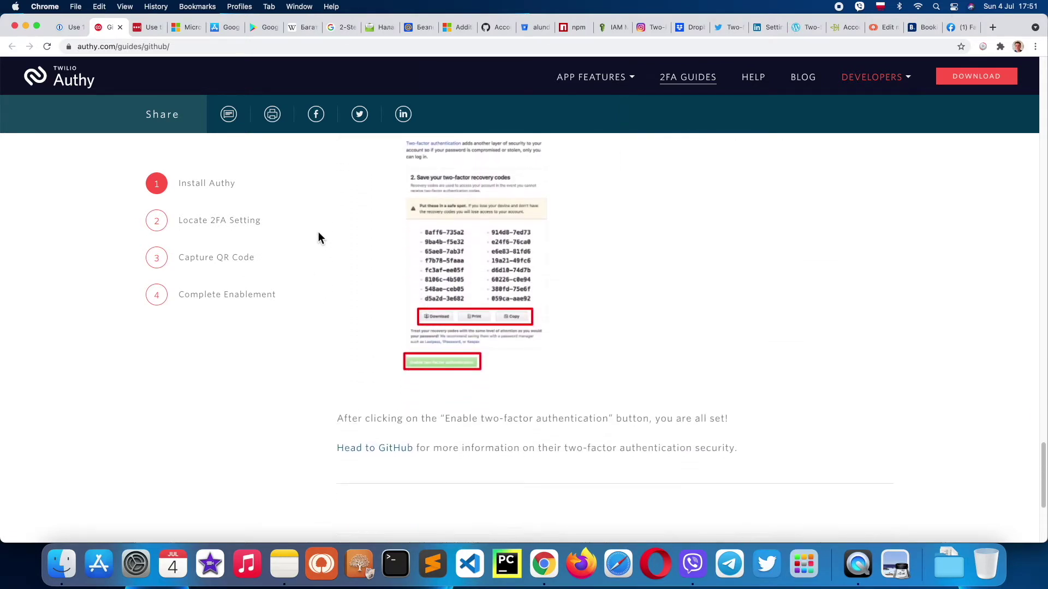
Jump to the Set up two-factor section of 1Password's one-time-passwords article, then show Wikipedia's MFA article.
left_click(67, 32)
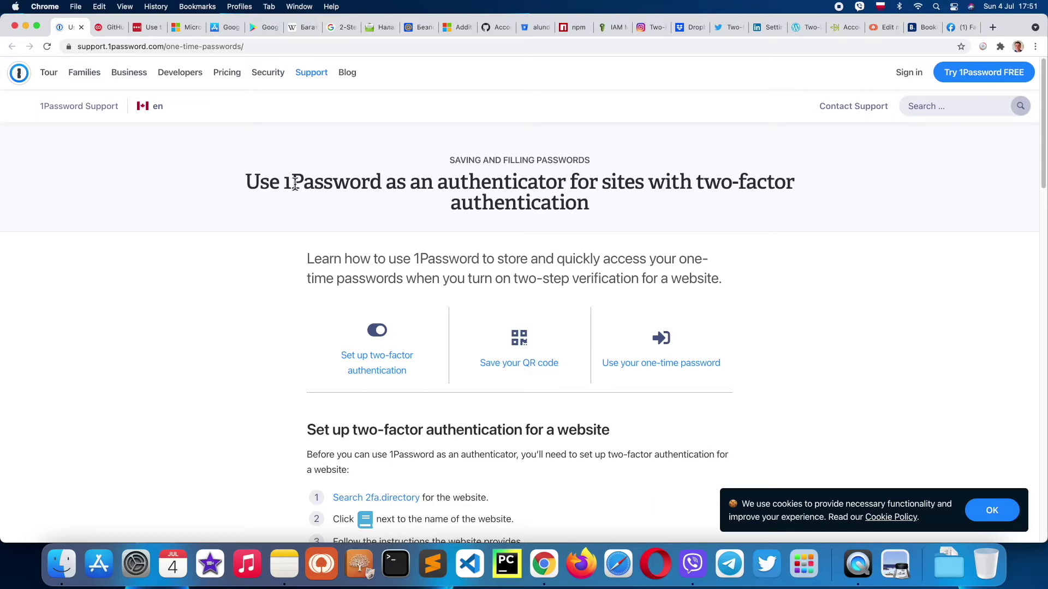
scroll(234, 193, "down", 2)
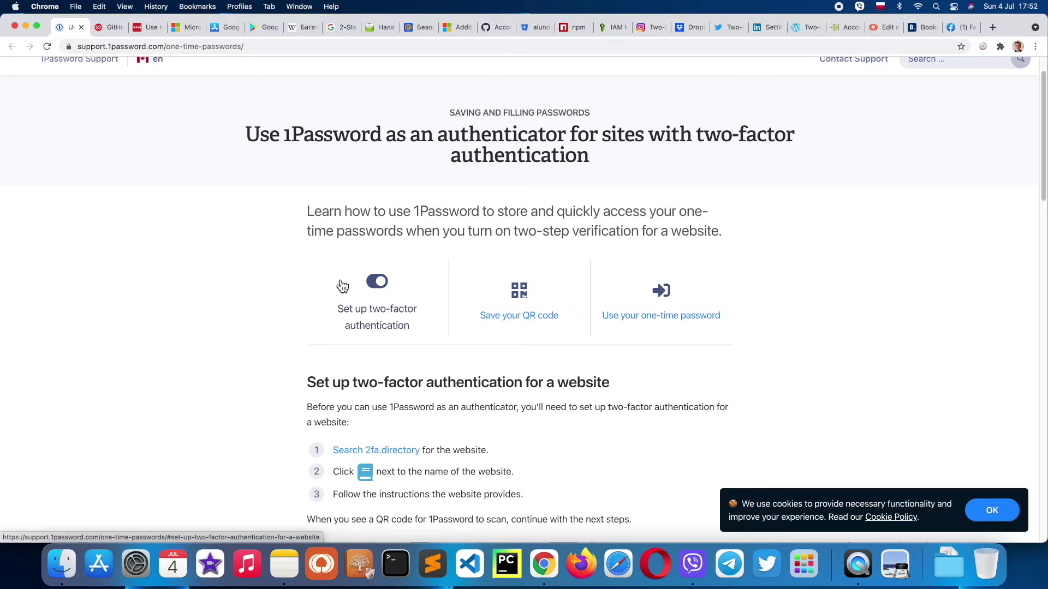
left_click(517, 304)
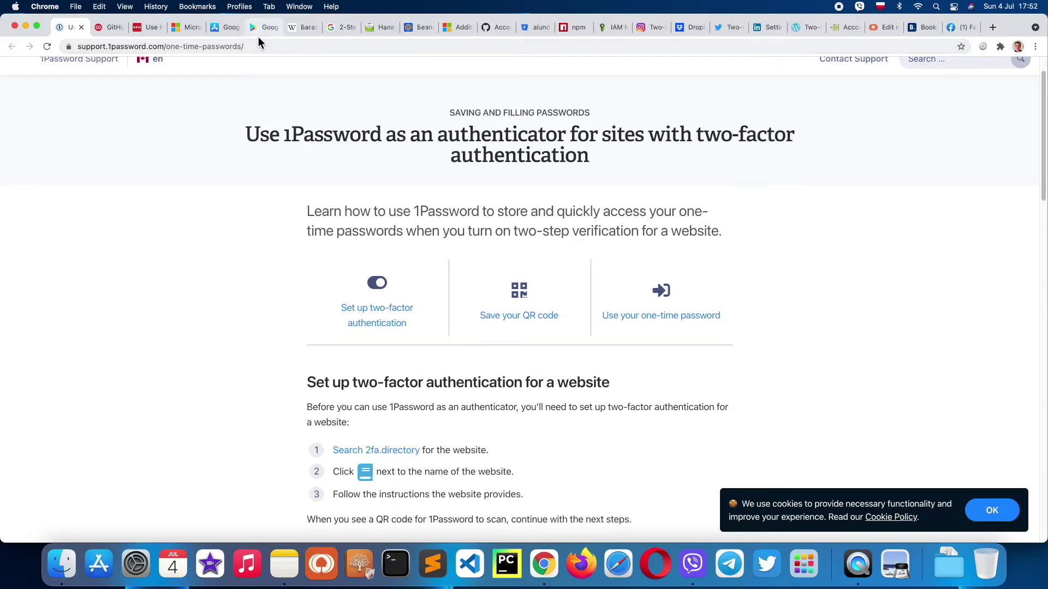
left_click(304, 27)
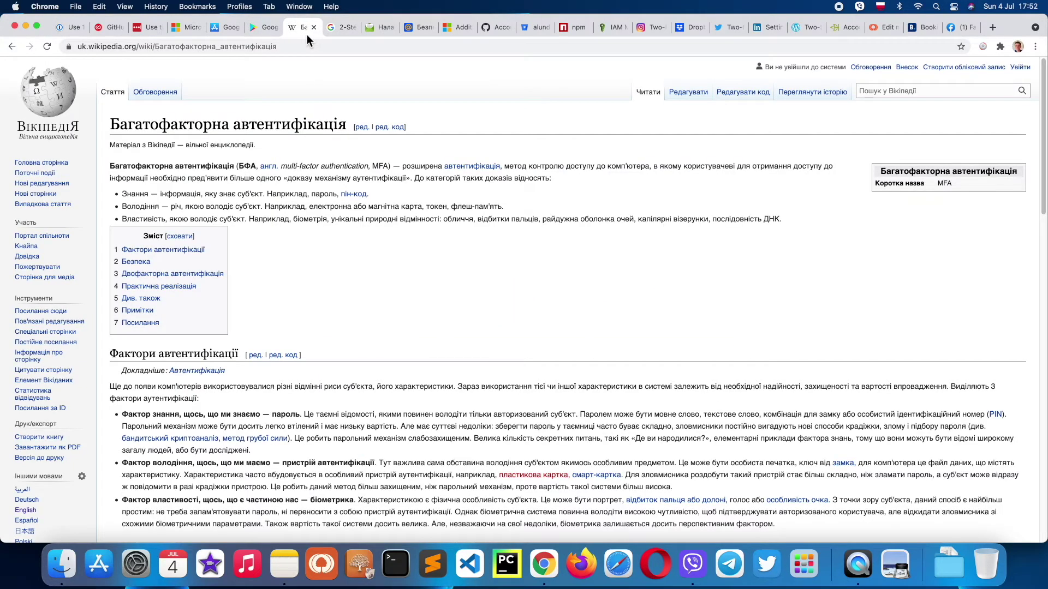
Return to the Google Account 2-Step Verification settings tab.
left_click(335, 28)
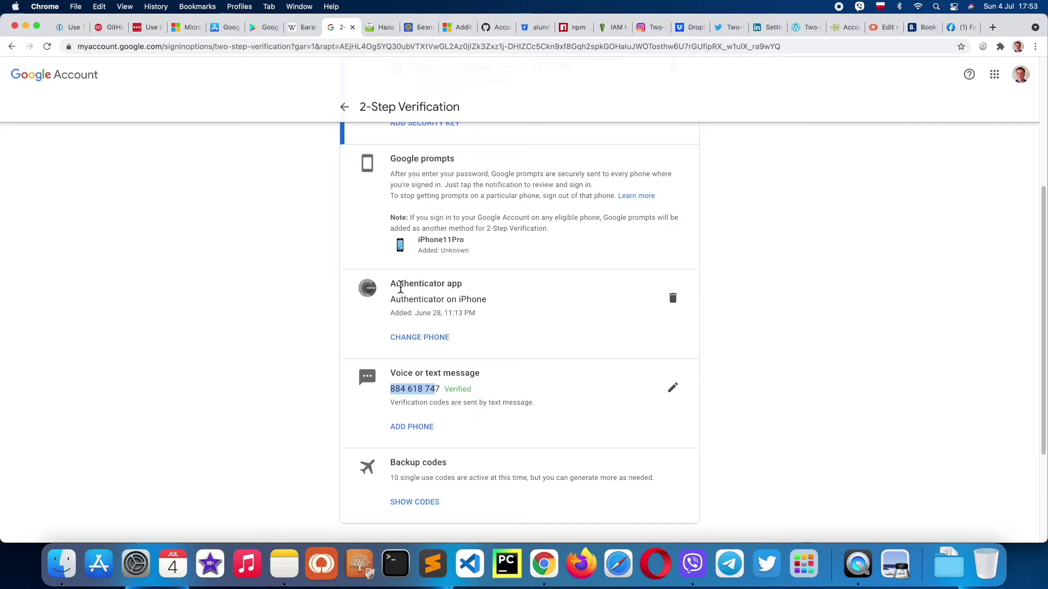
left_click(433, 285)
scroll(433, 297, "up", 5)
scroll(432, 299, "down", 6)
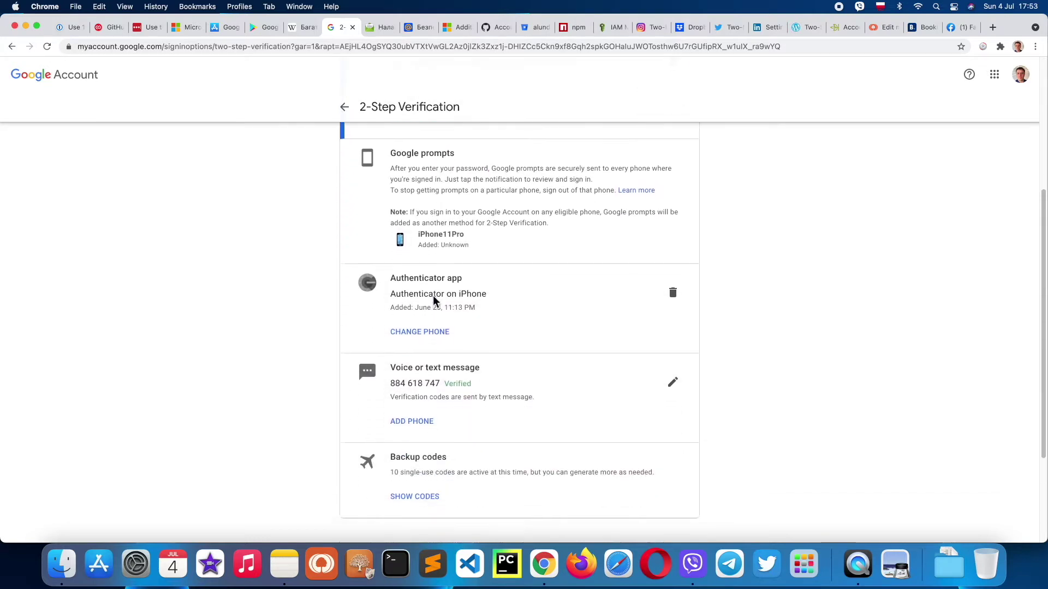
scroll(433, 300, "down", 1)
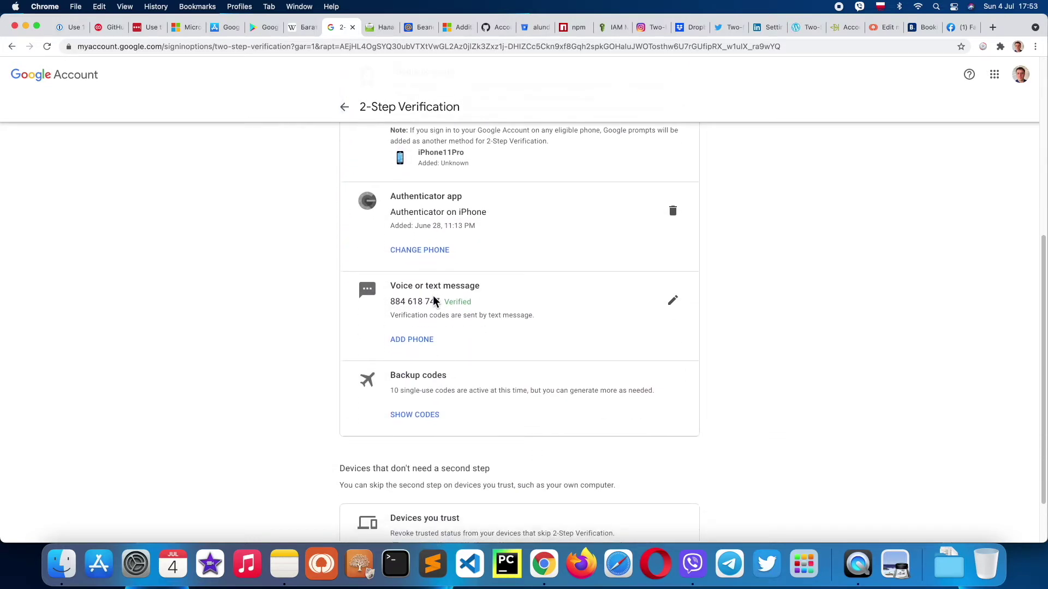
scroll(433, 296, "down", 2)
scroll(434, 296, "up", 7)
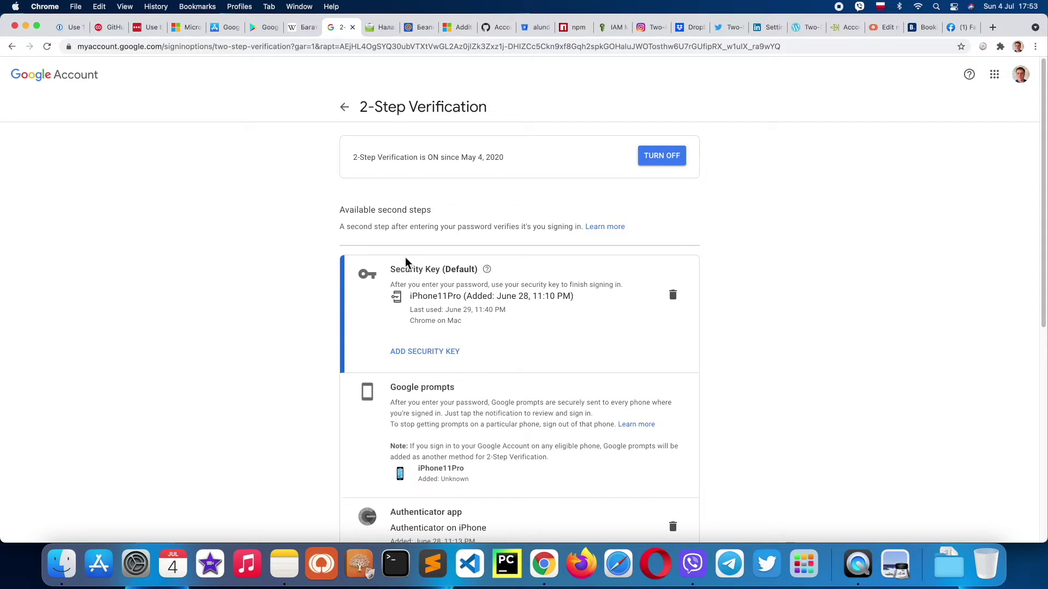
Confirm the ukr.net password with Продовжити and continue past the authenticator QR code.
left_click(381, 29)
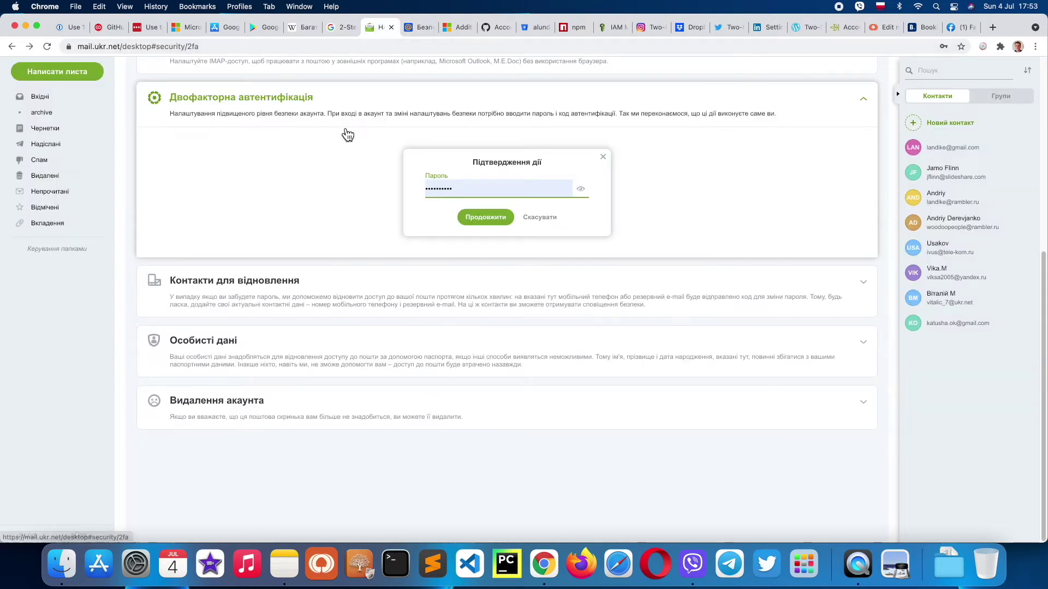
left_click(493, 223)
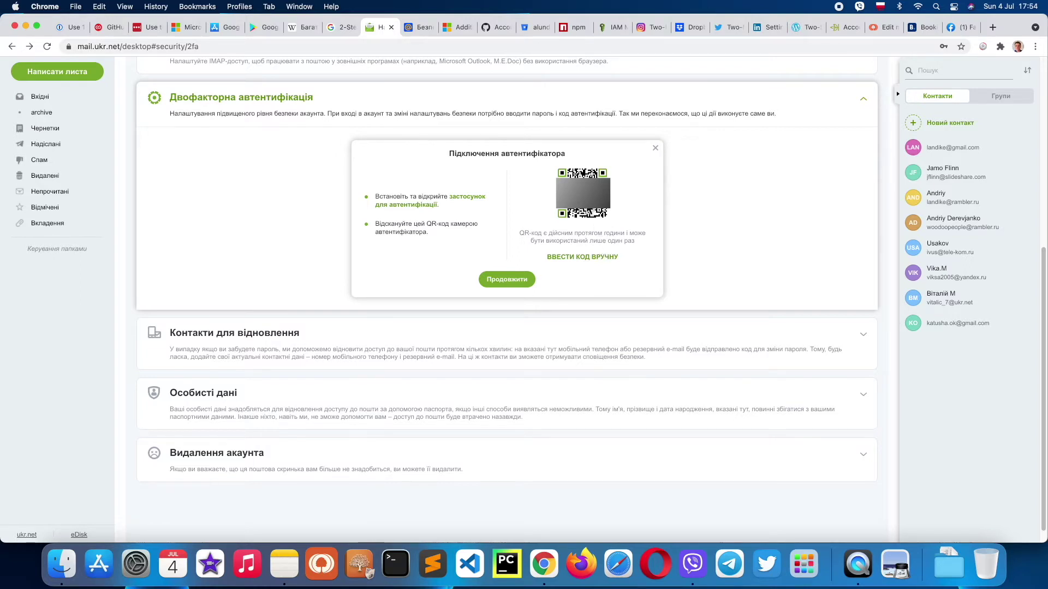
left_click(514, 280)
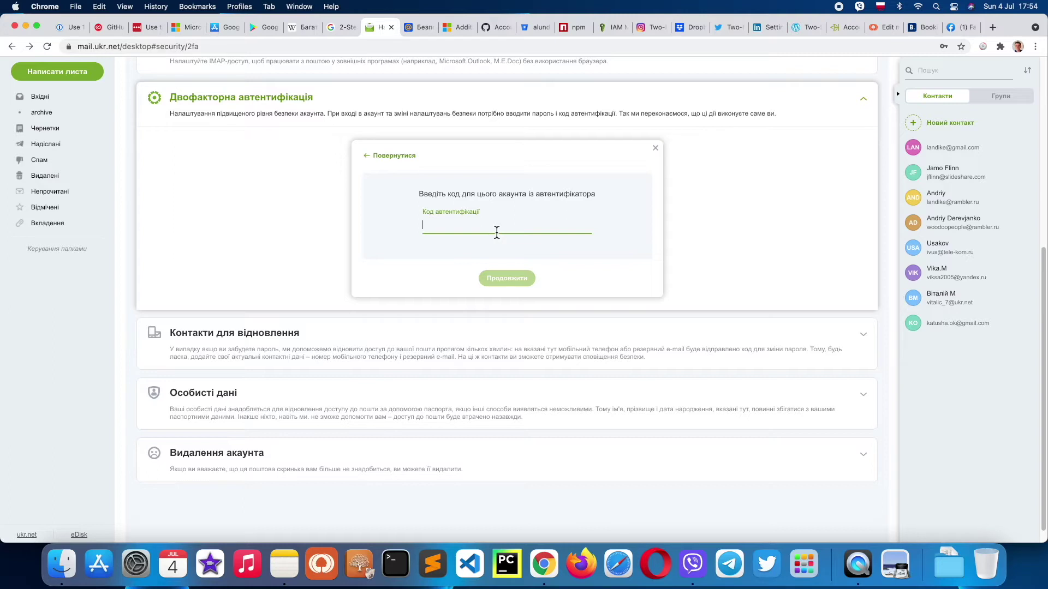
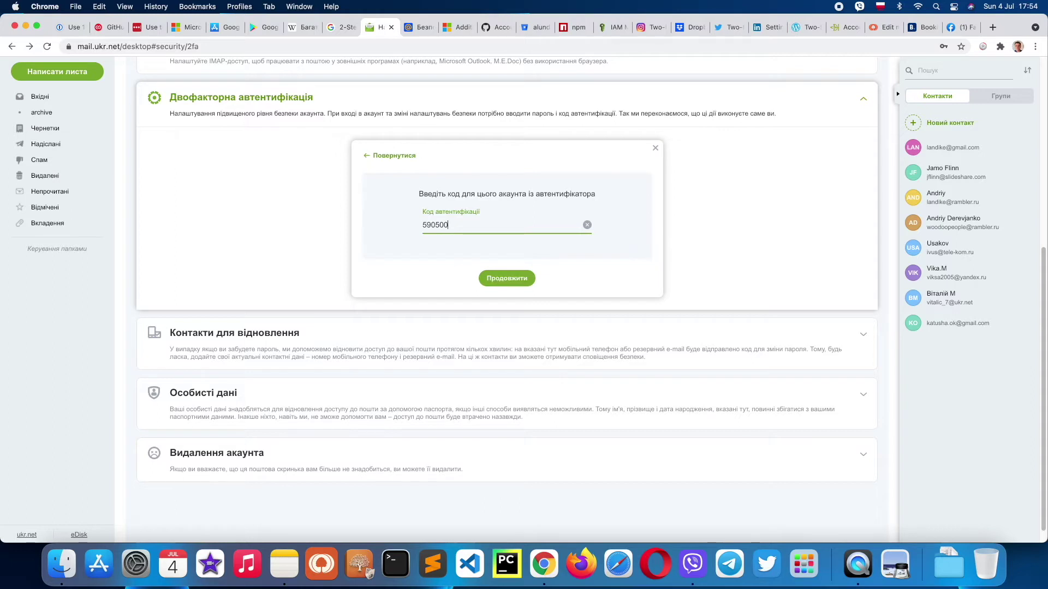
Enter the authenticator app's six-digit code, replacing the rejected one with a fresh code.
double_click(431, 227)
left_click(501, 272)
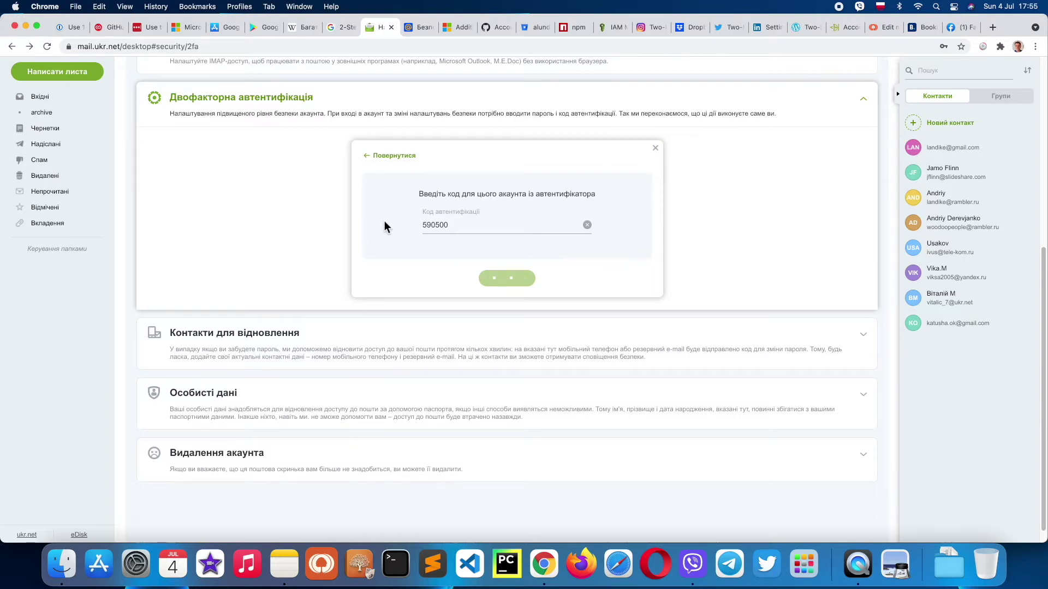
double_click(437, 224)
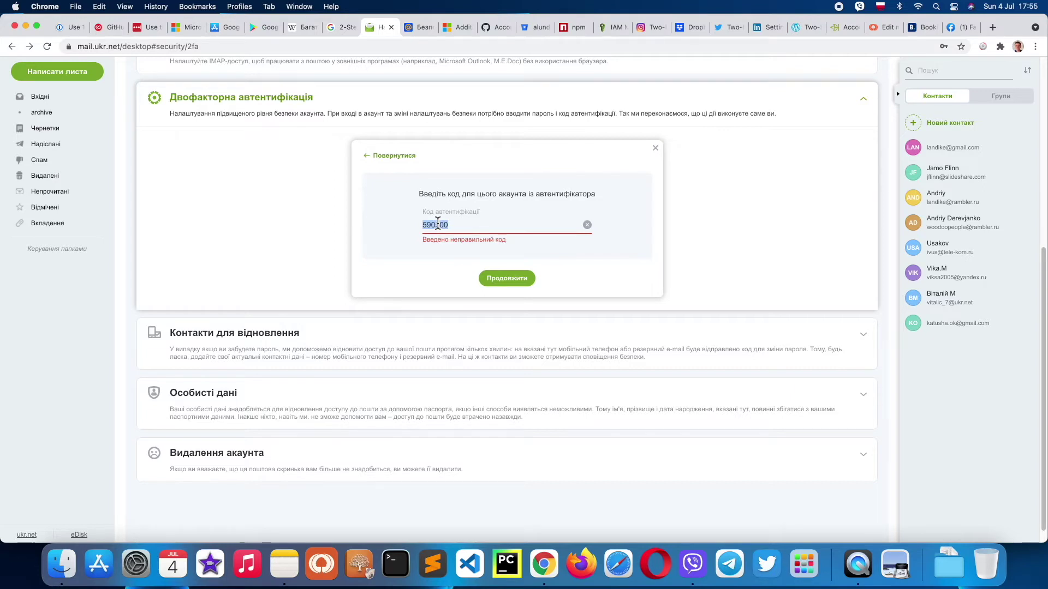
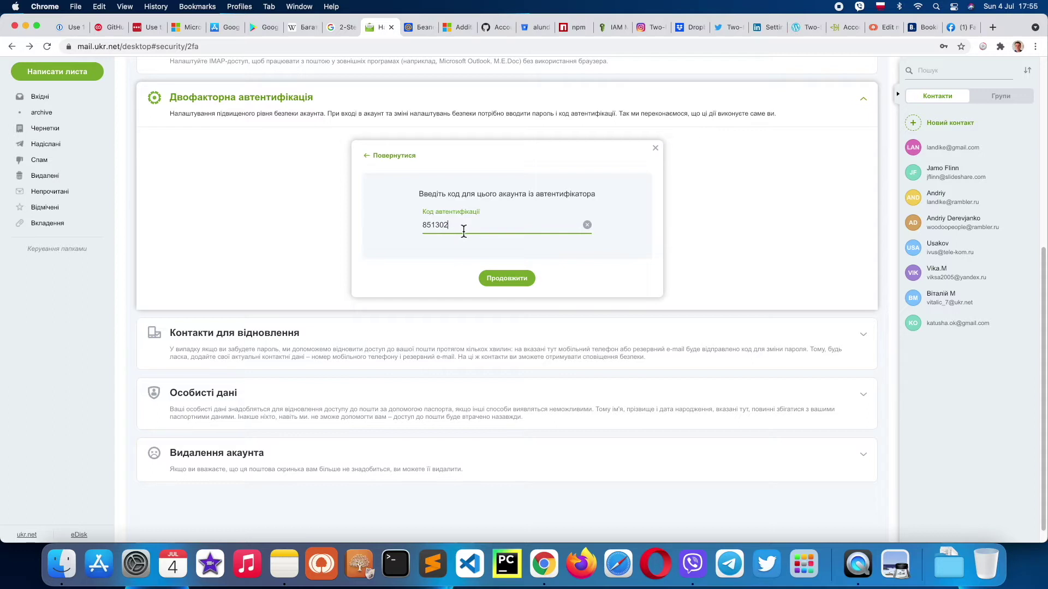
left_click(499, 278)
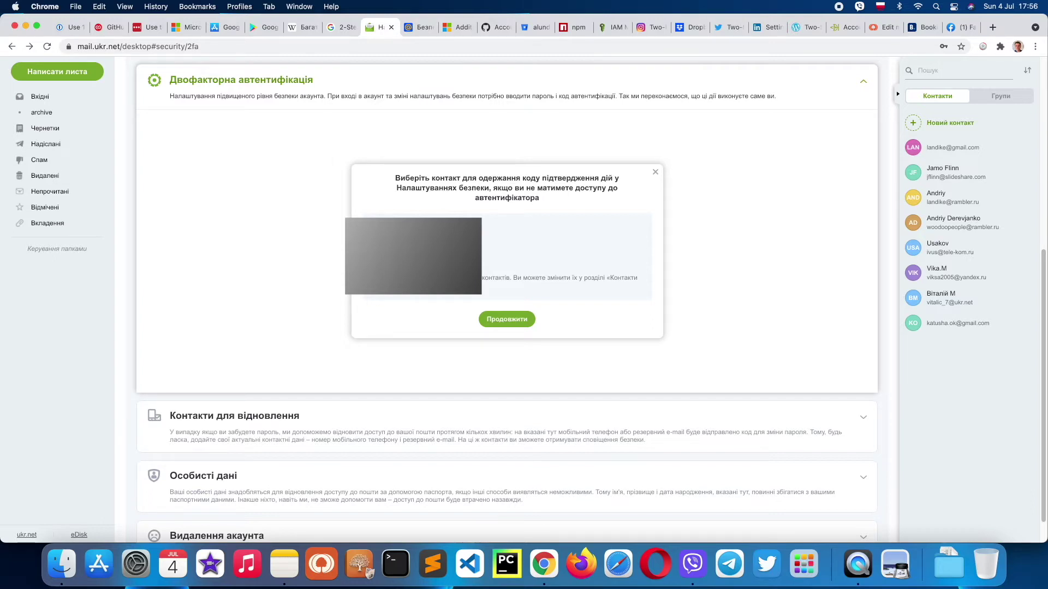
Confirm the chosen backup contact with Продовжити, then switch to Mail.ru's Безпека security page.
left_click(519, 326)
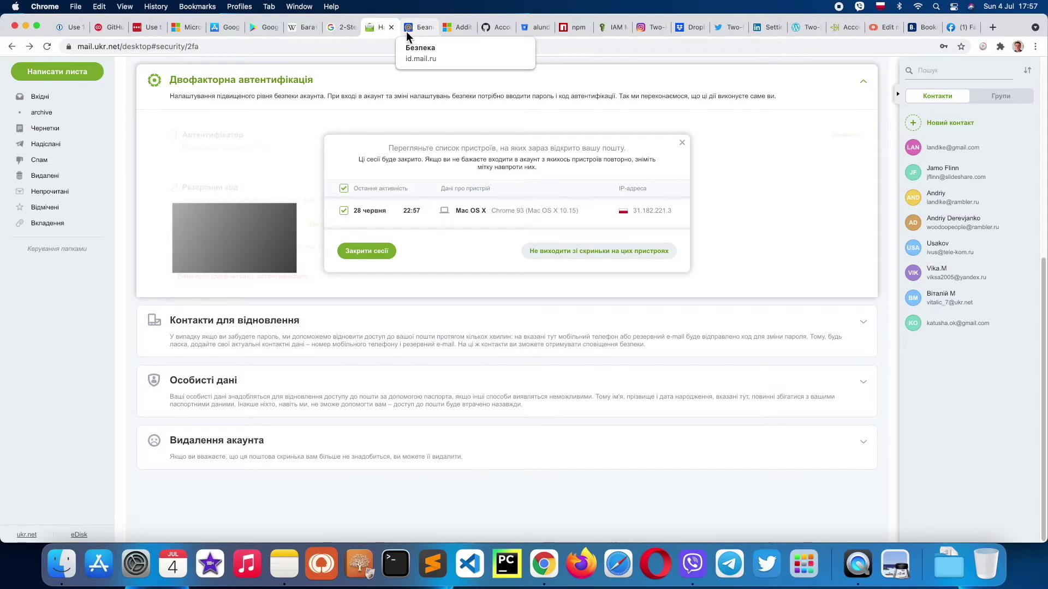
left_click(409, 32)
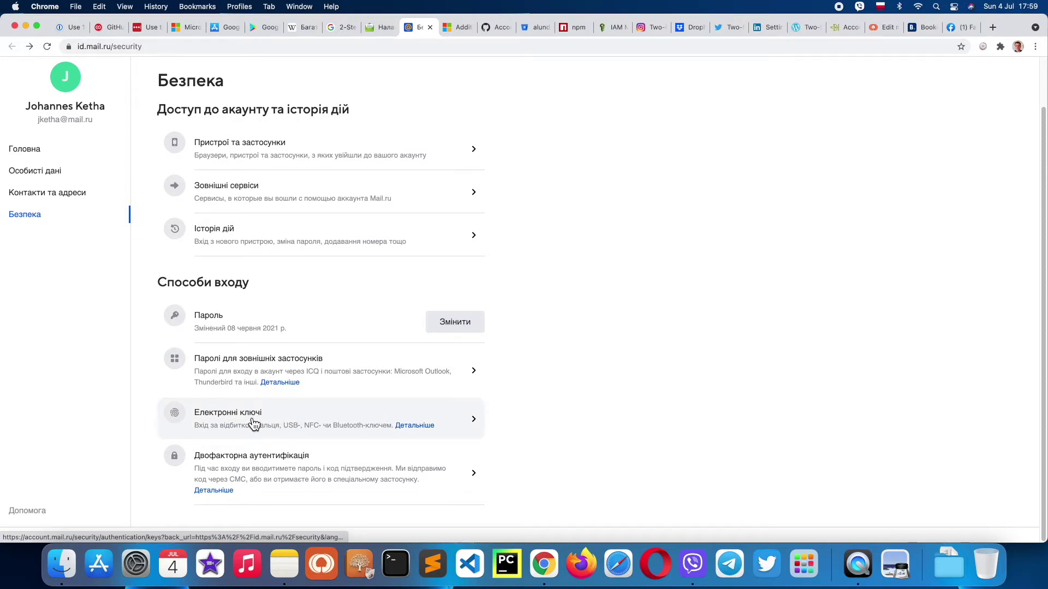
Review the Двофакторна аутентифікація page, go back to Безпека, and open Електронні ключі.
left_click(289, 469)
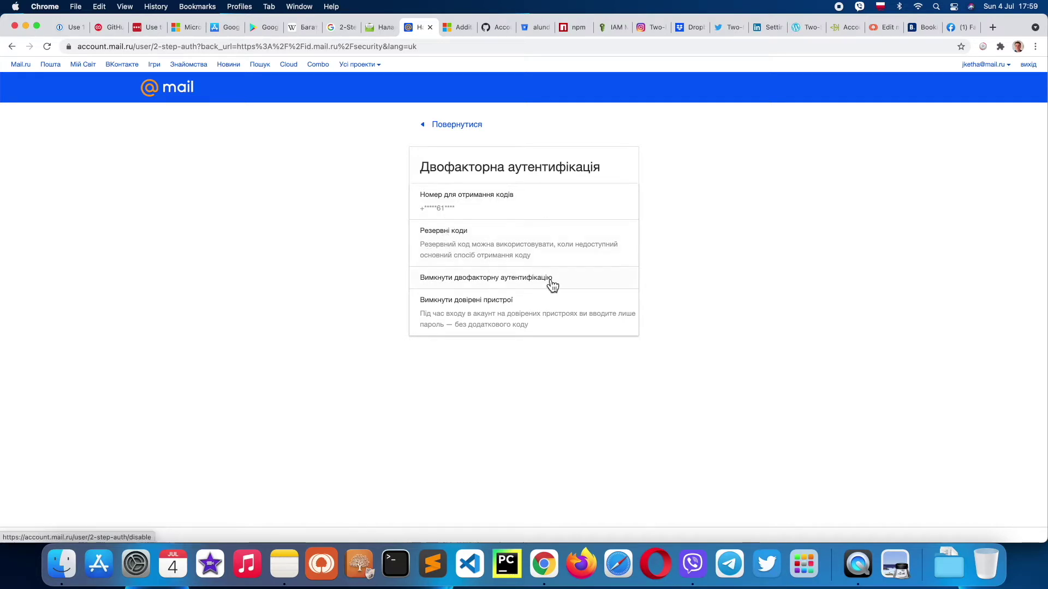
left_click(441, 128)
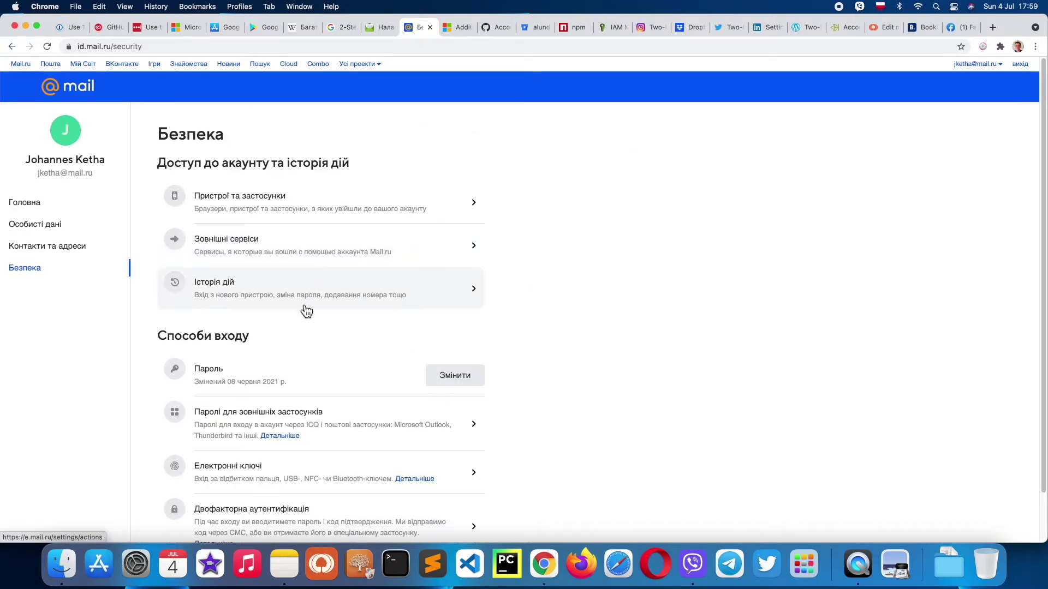
scroll(303, 311, "down", 1)
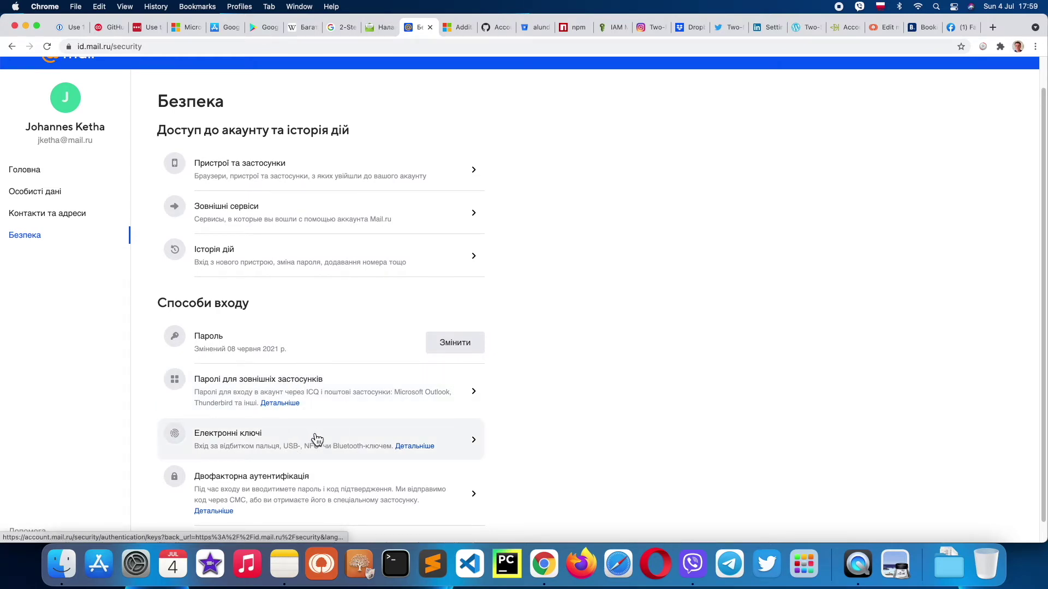
left_click(314, 438)
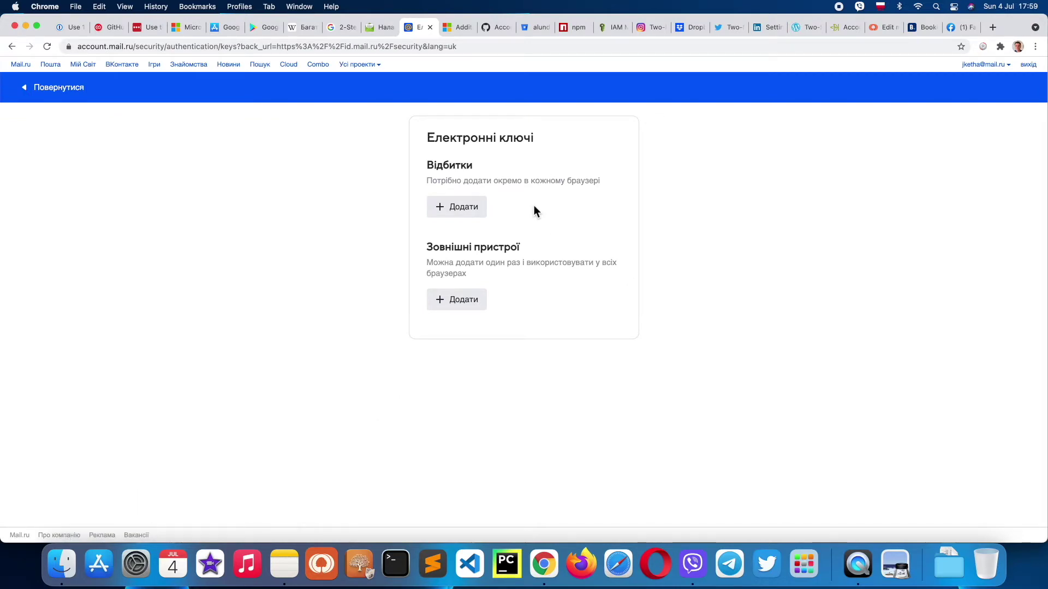
Try adding an external USB or Bluetooth key, then cancel it.
left_click(461, 300)
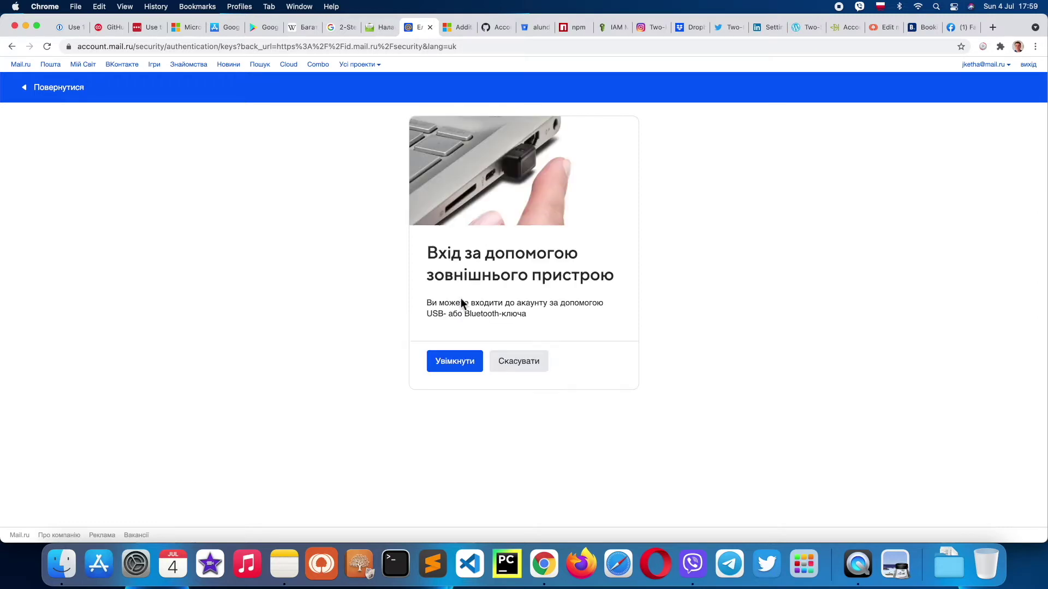
left_click_drag(433, 303, 469, 307)
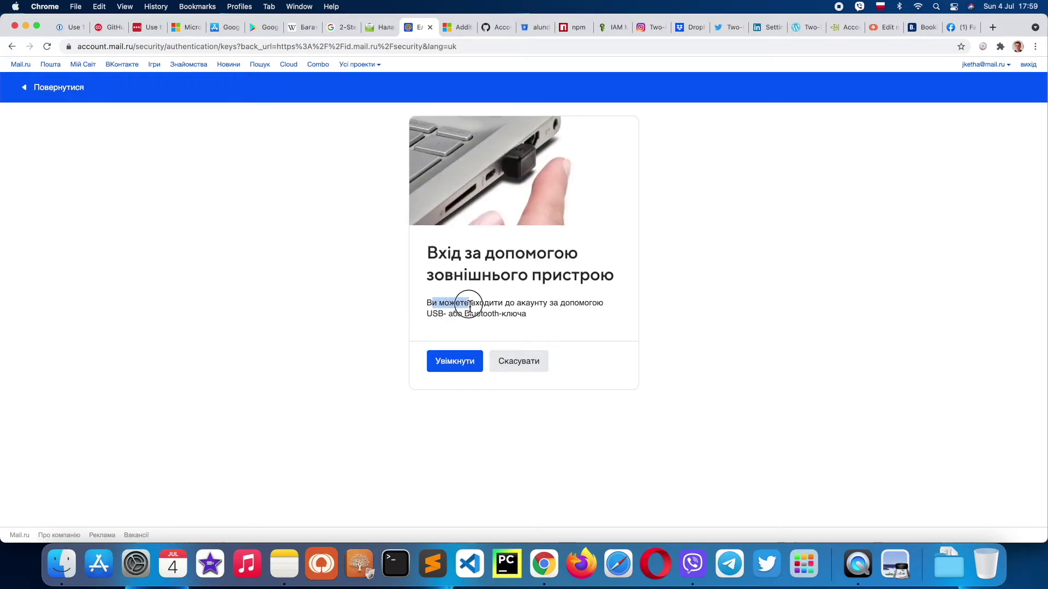
left_click(525, 369)
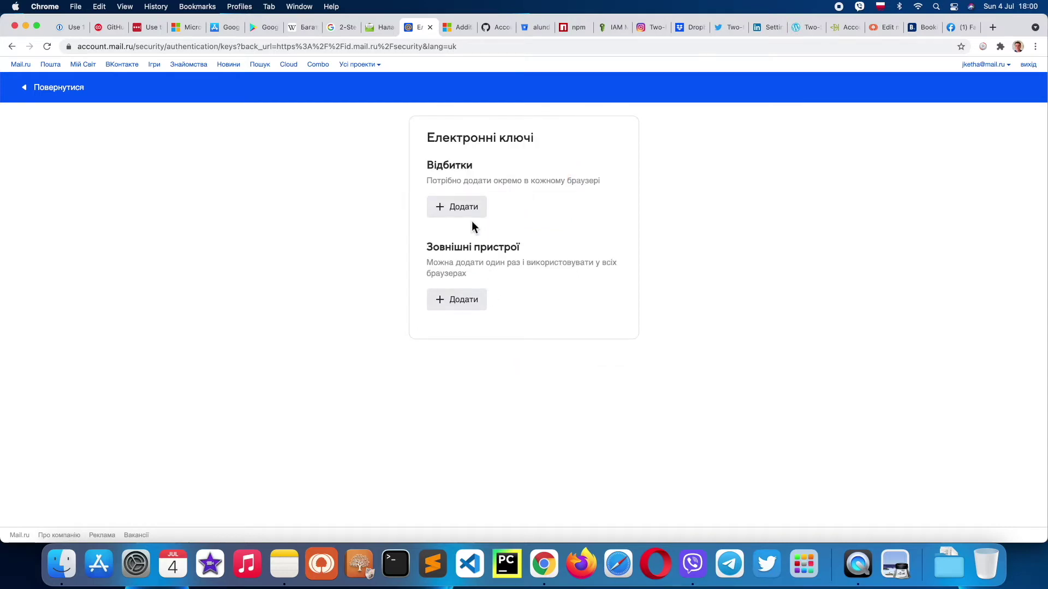
Try enabling fingerprint sign-in, dismiss the unavailable notice, and return to Безпека.
left_click(472, 211)
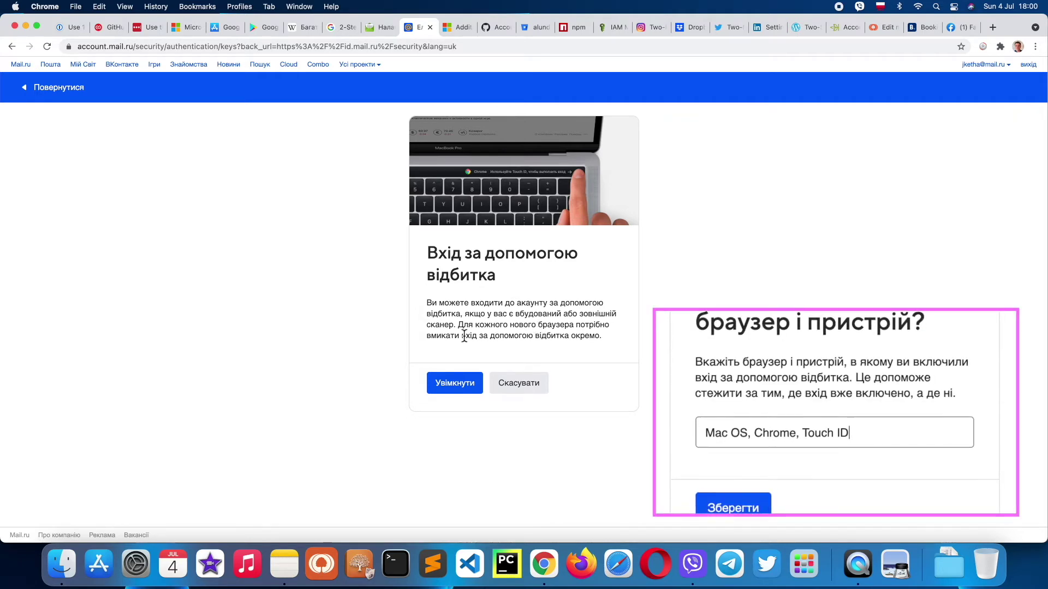
left_click(453, 384)
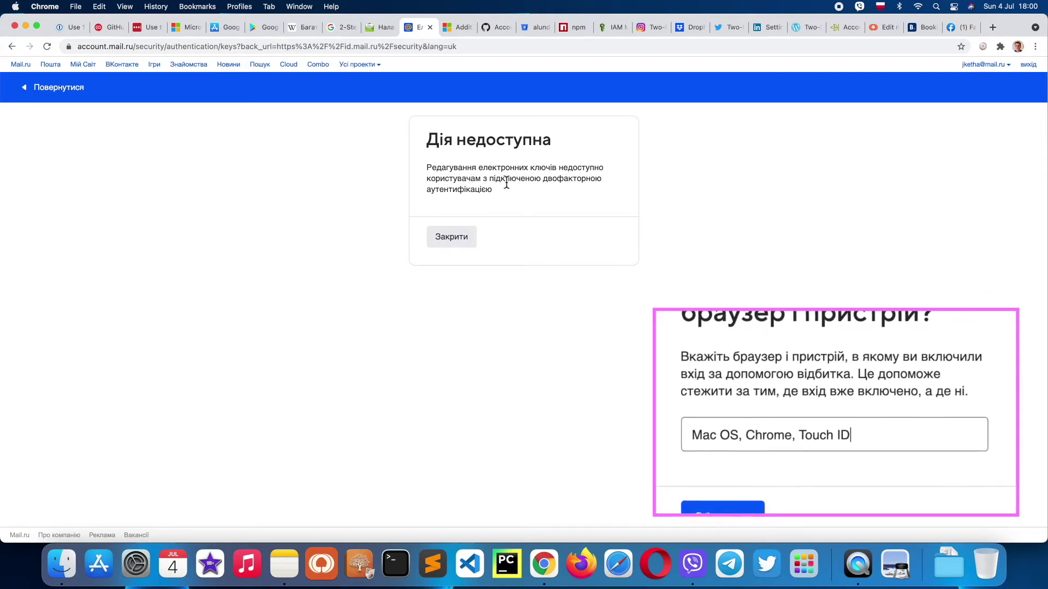
left_click(464, 238)
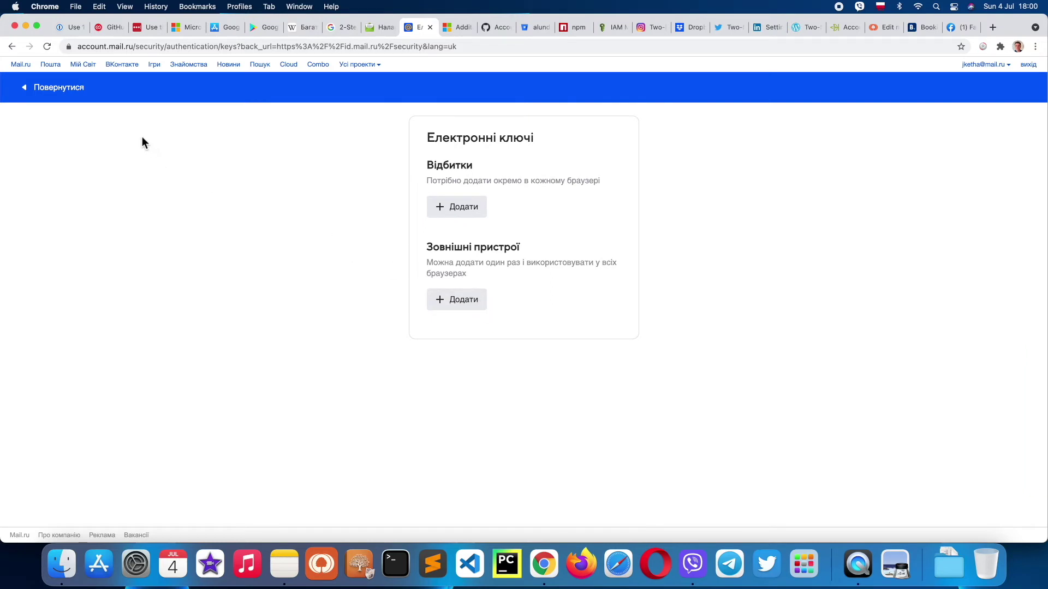
left_click(81, 89)
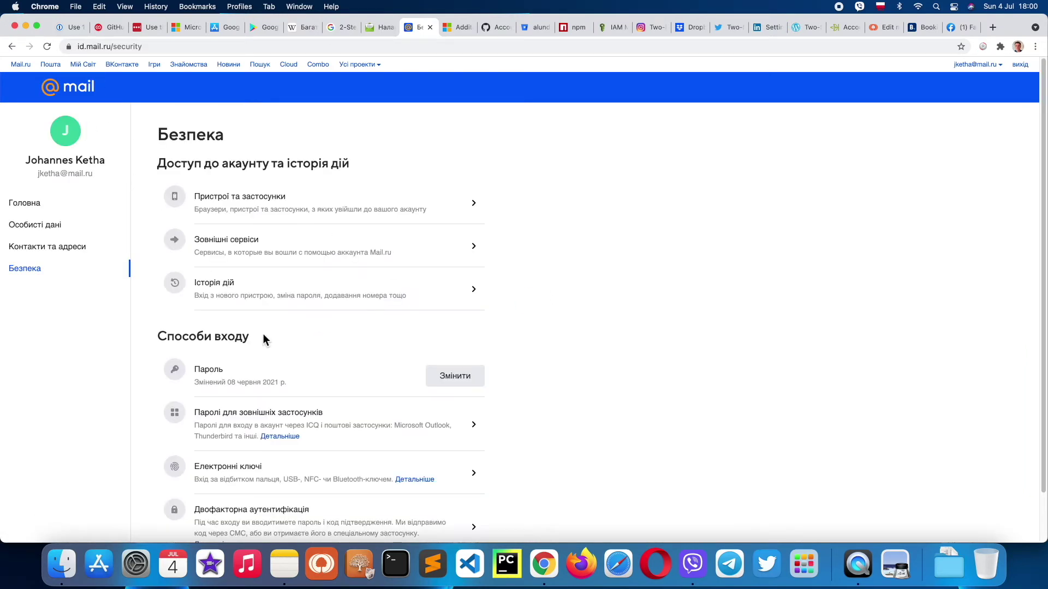
Reopen Електронні ключі, start the external-key offer, then leave it without enabling.
scroll(264, 333, "down", 2)
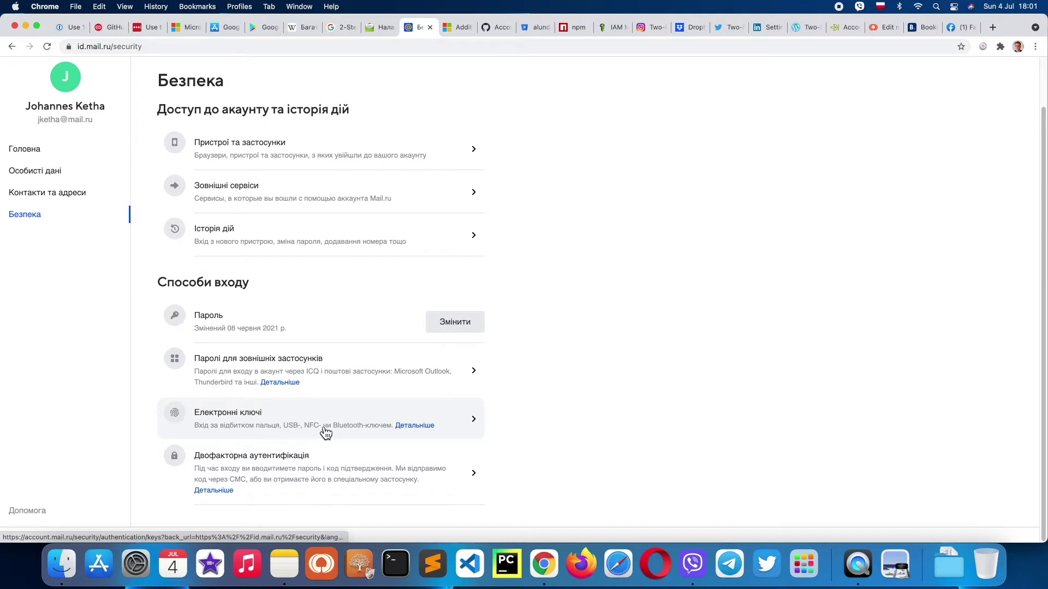
left_click(329, 429)
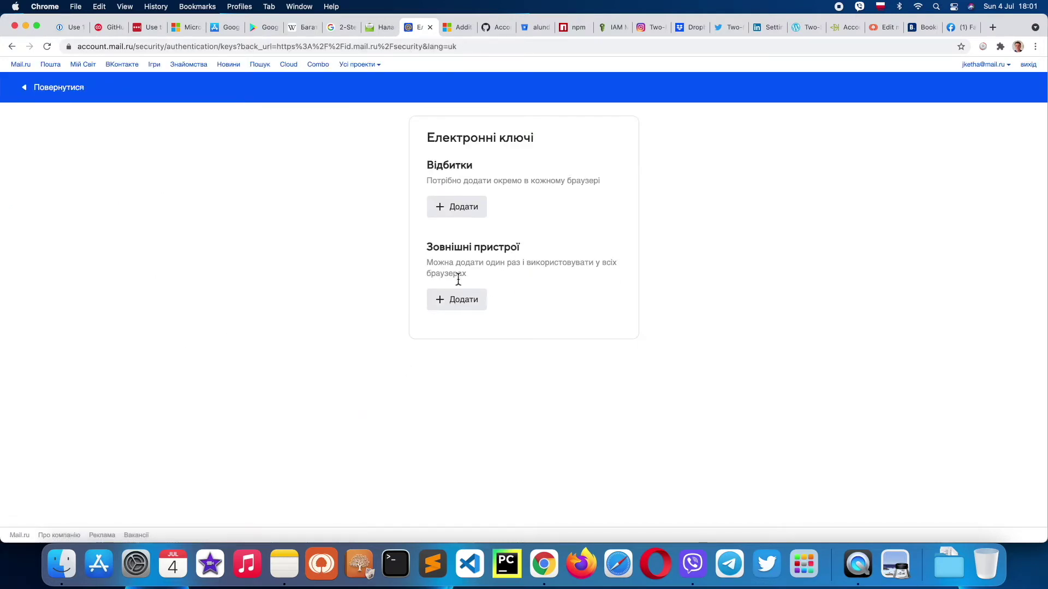
left_click(461, 299)
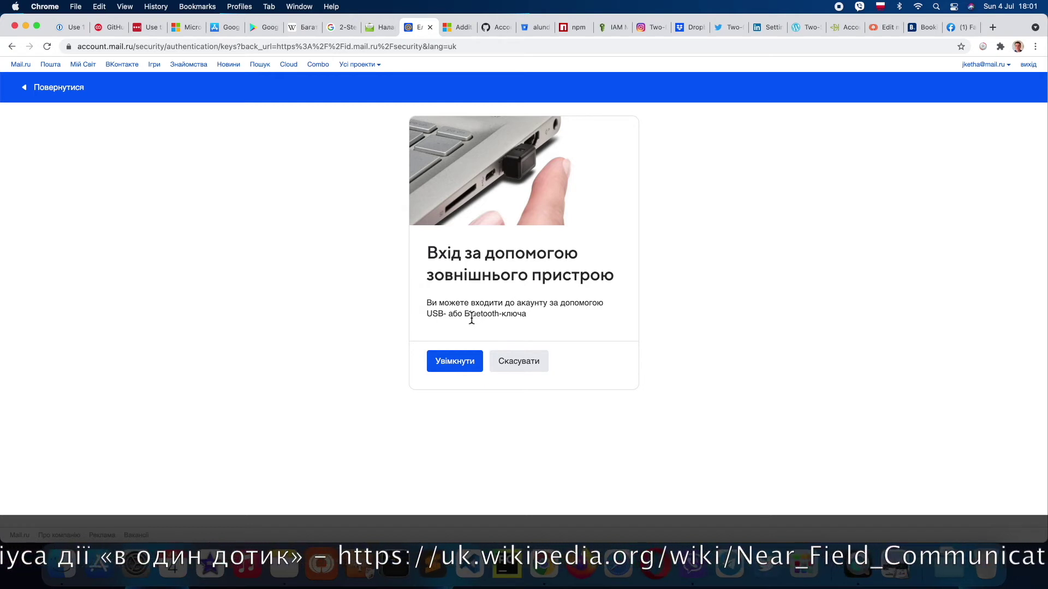
left_click(38, 95)
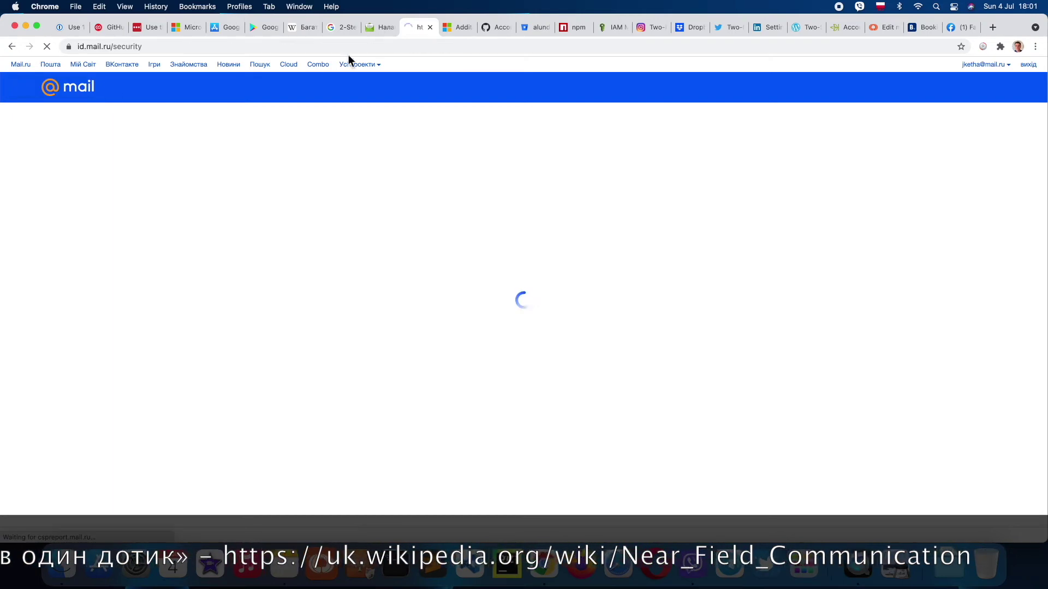
Compare the Google 2-Step Verification tab, Mail.ru sign-in methods, then Microsoft account security.
left_click(347, 28)
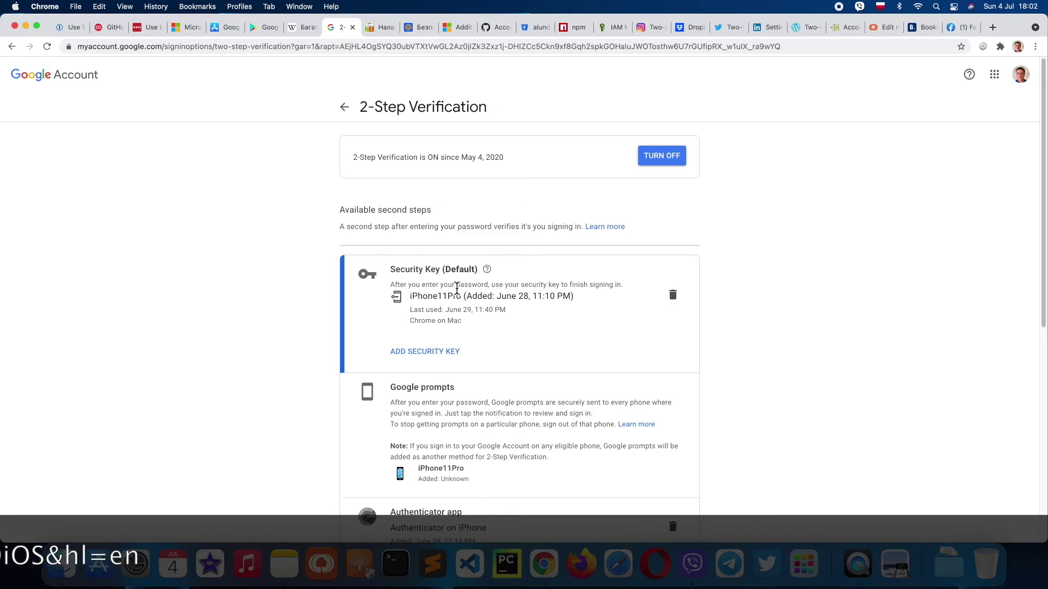
left_click(412, 28)
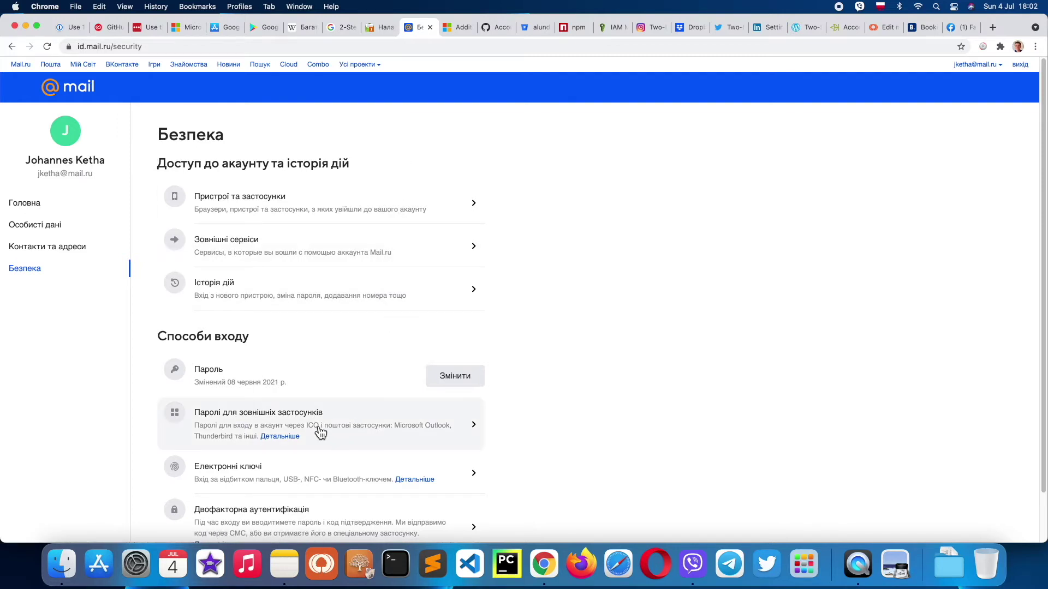
scroll(323, 436, "down", 2)
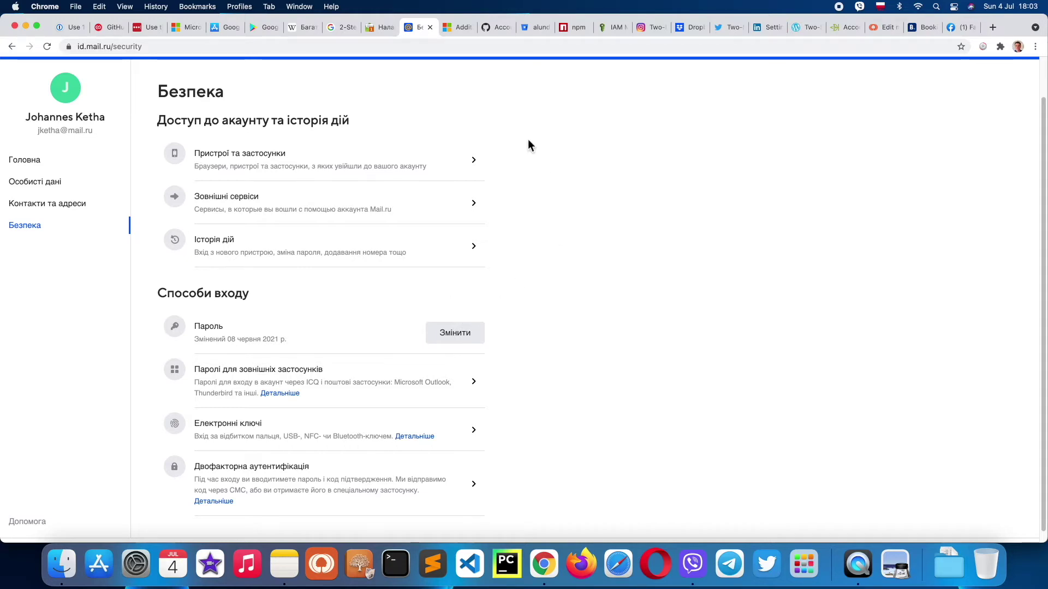
left_click(459, 28)
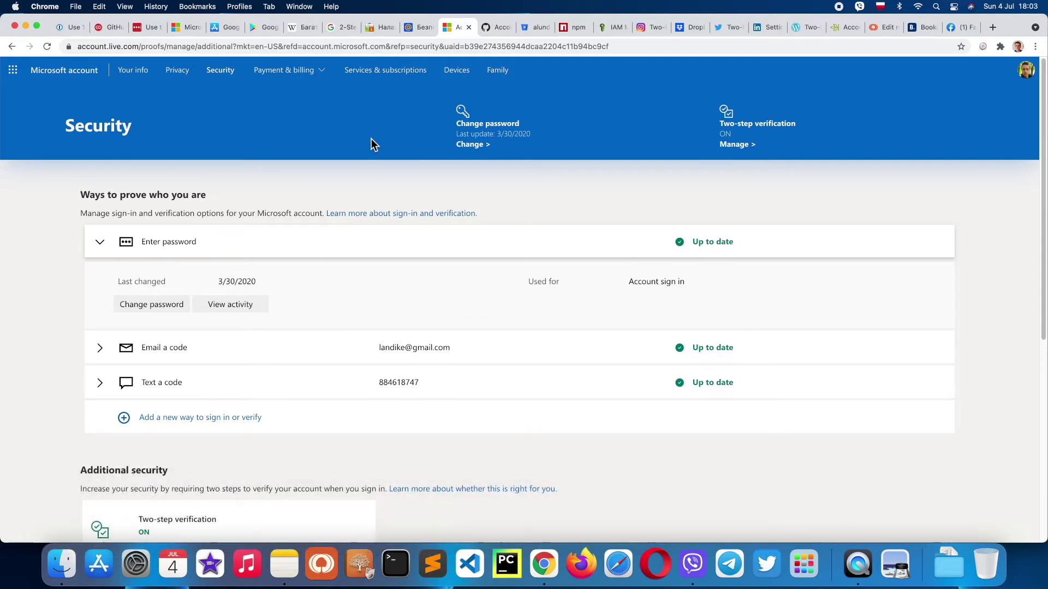
Collapse the Enter password details and scroll through the Microsoft sign-in methods.
left_click(111, 251)
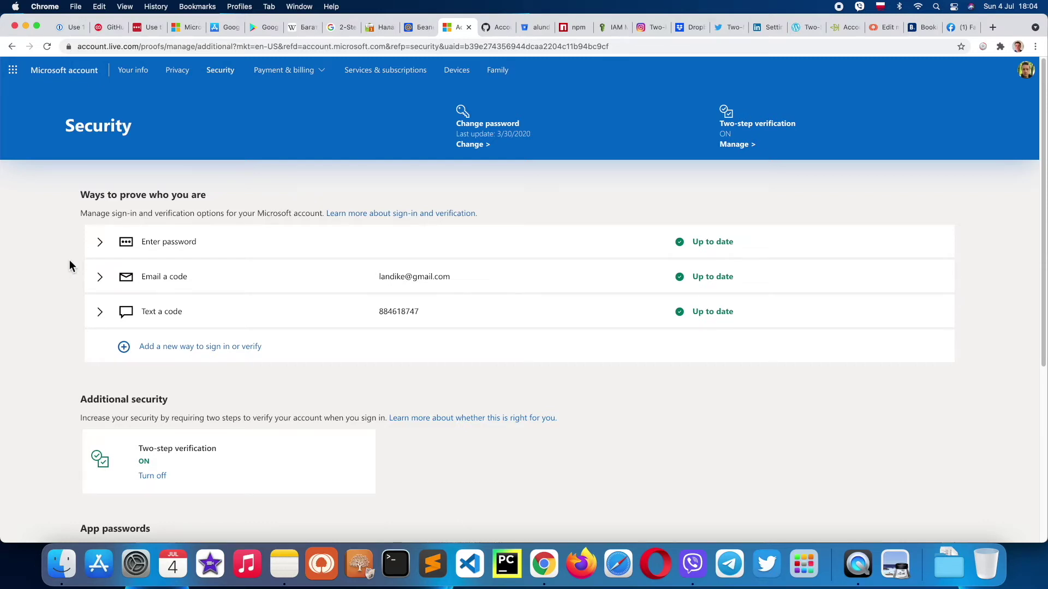
scroll(65, 263, "down", 1)
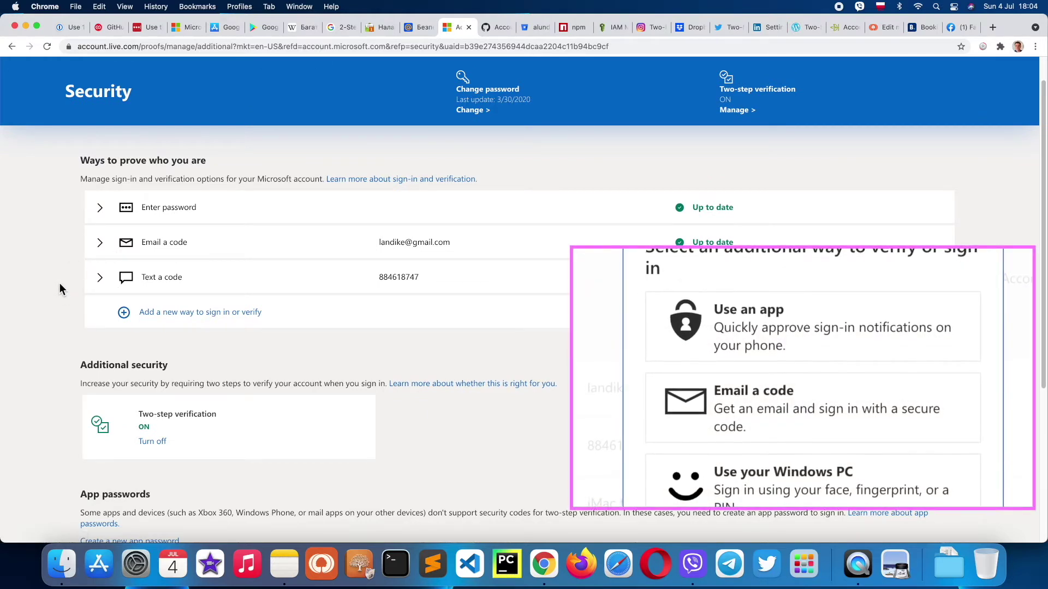
scroll(47, 284, "down", 1)
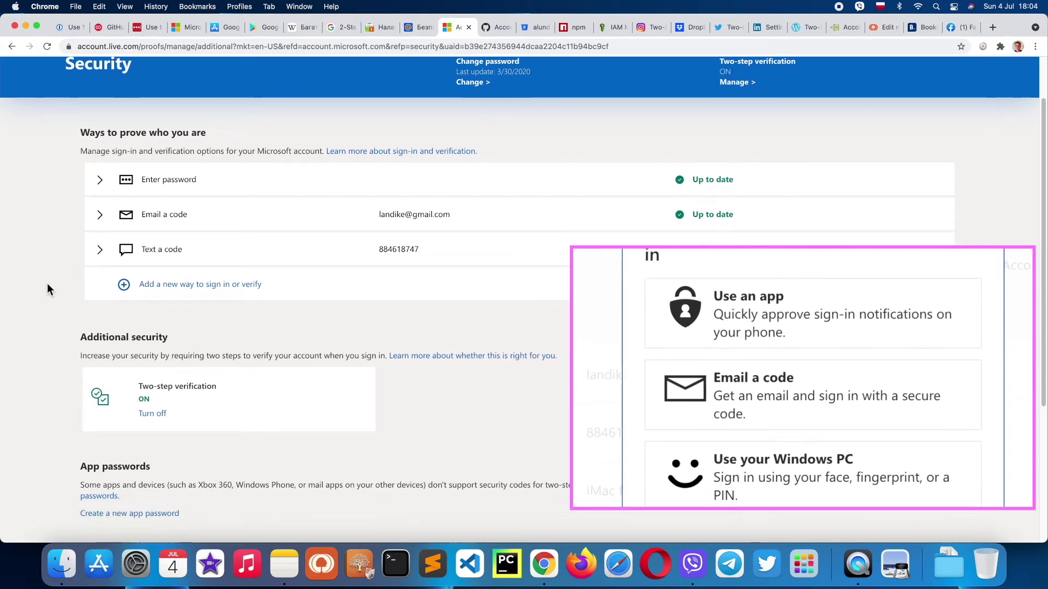
scroll(47, 285, "down", 1)
scroll(48, 285, "down", 2)
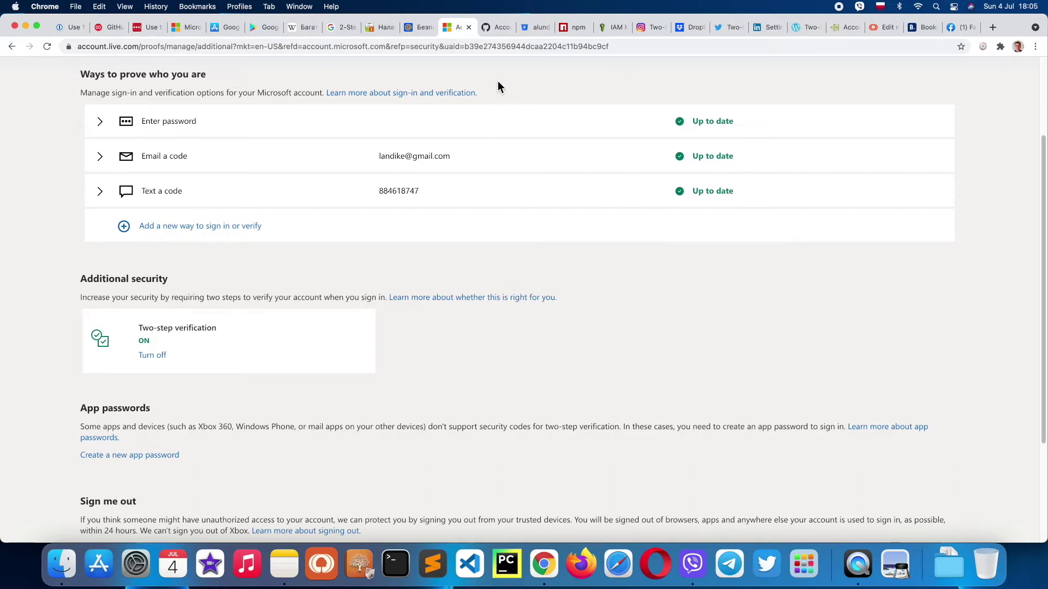
left_click(489, 28)
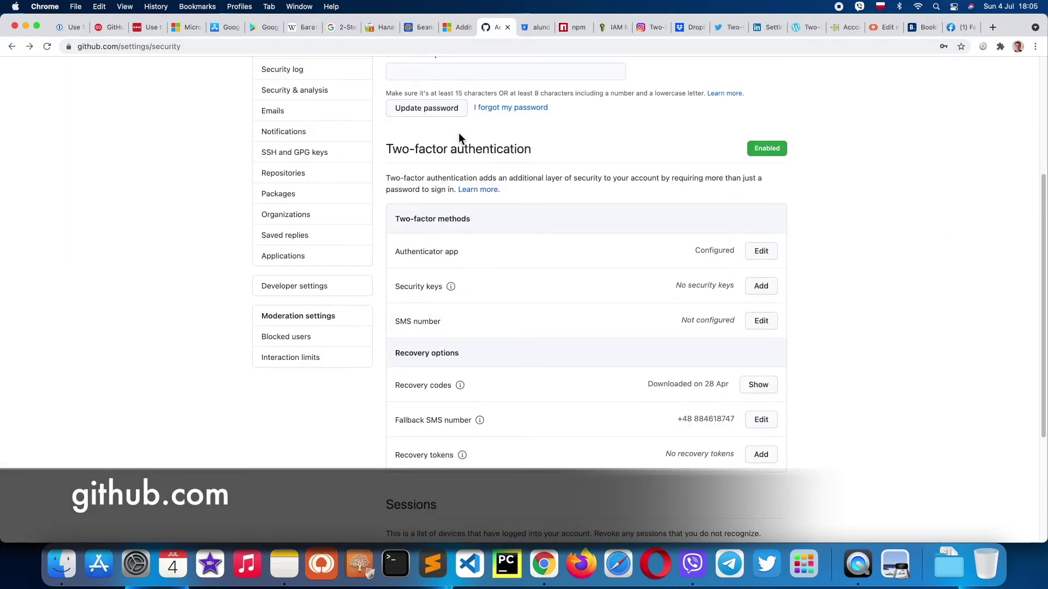
Review GitHub's two-factor section, marking the recovery codes date and Security keys method.
scroll(543, 154, "up", 5)
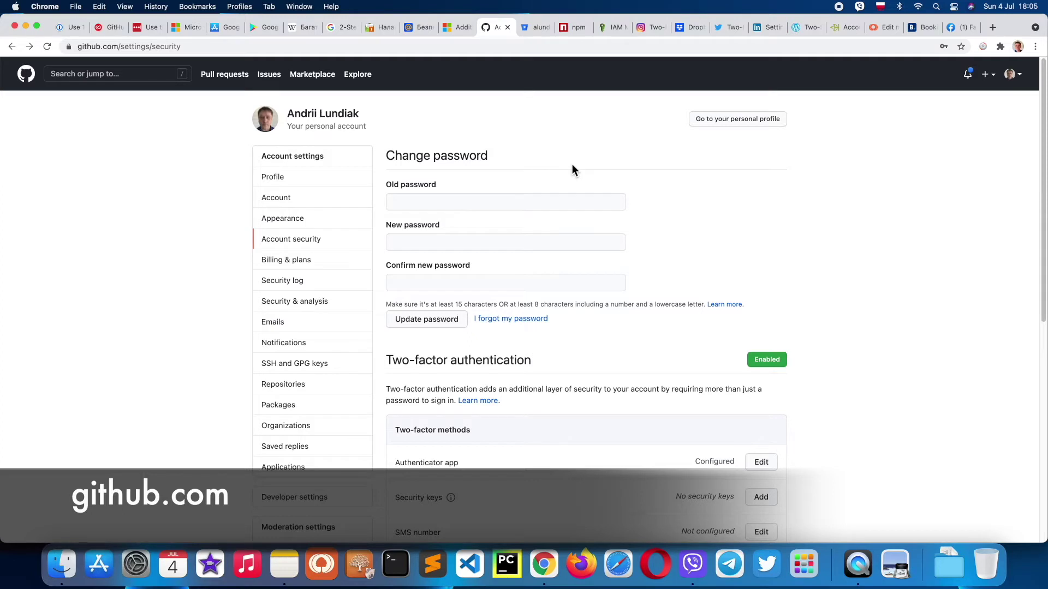
scroll(667, 208, "down", 5)
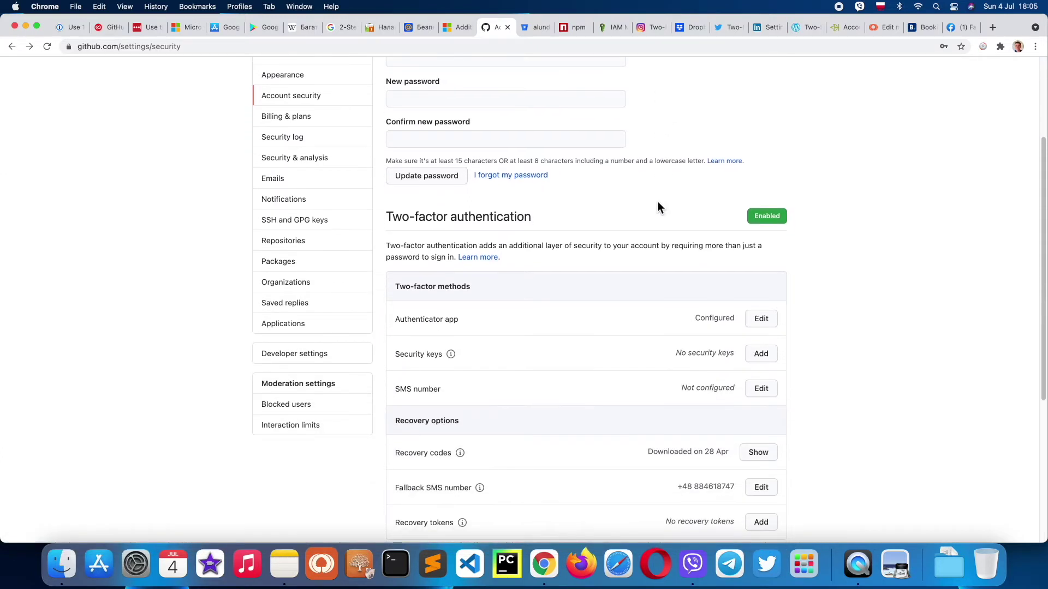
scroll(658, 202, "down", 2)
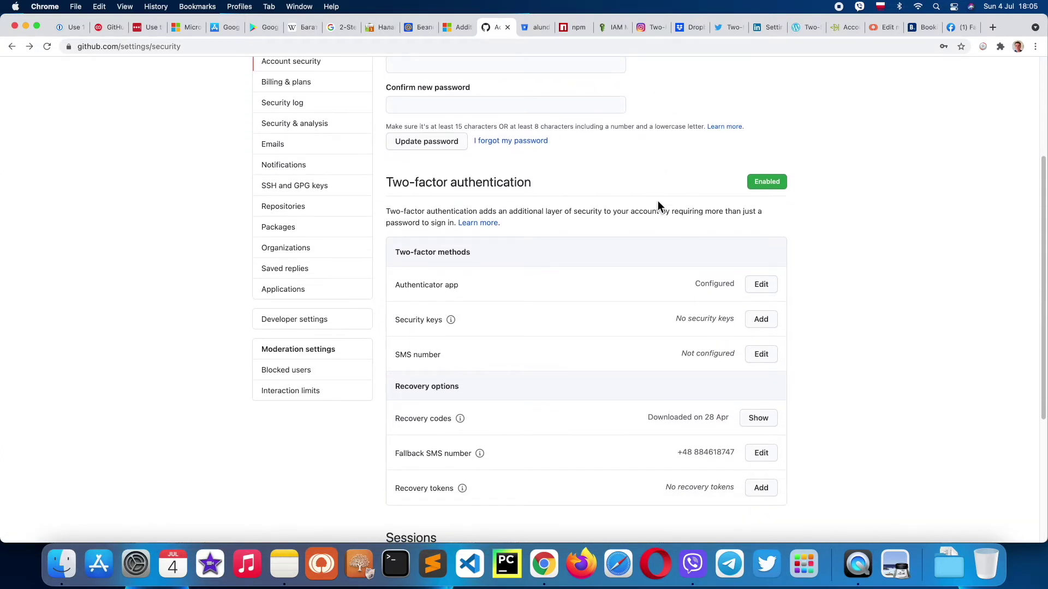
scroll(658, 205, "down", 1)
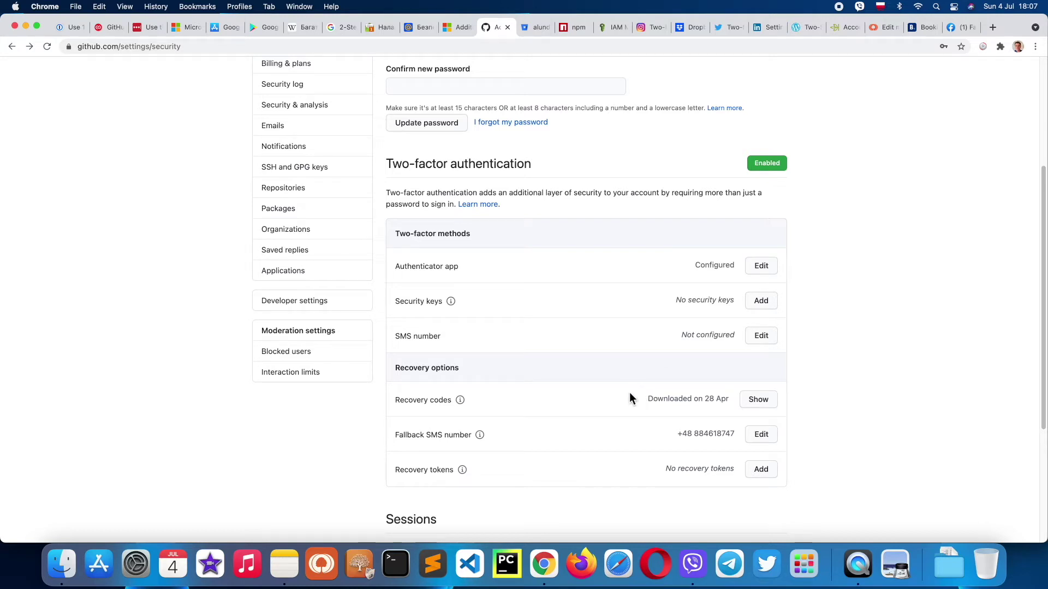
left_click_drag(705, 401, 722, 403)
left_click_drag(413, 302, 435, 305)
Scroll through the remaining GitHub authentication options, then move to the Bitbucket tab.
scroll(635, 318, "down", 1)
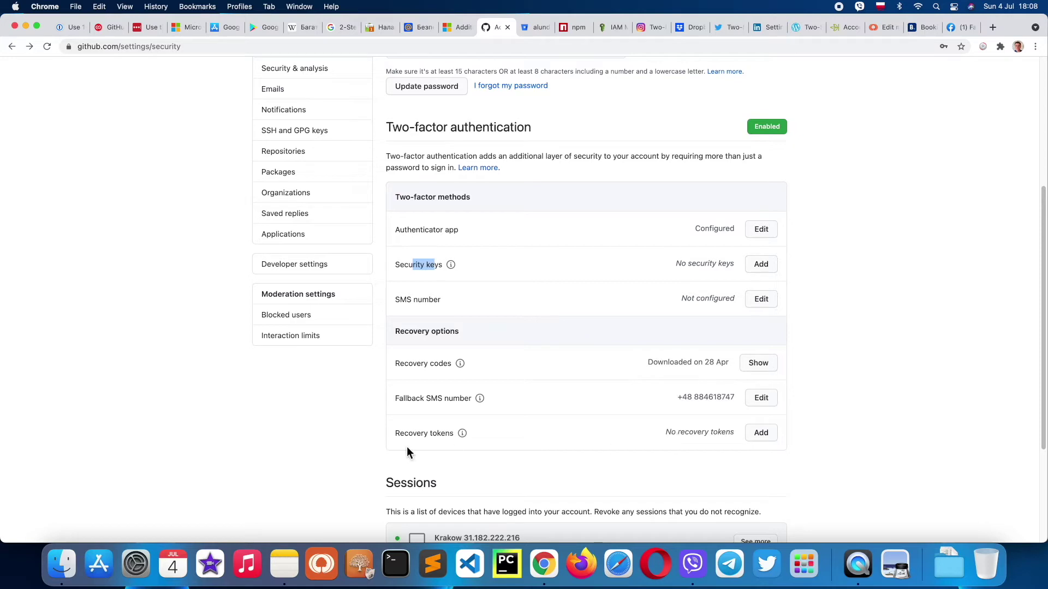
mouse_move(463, 435)
scroll(824, 313, "up", 1)
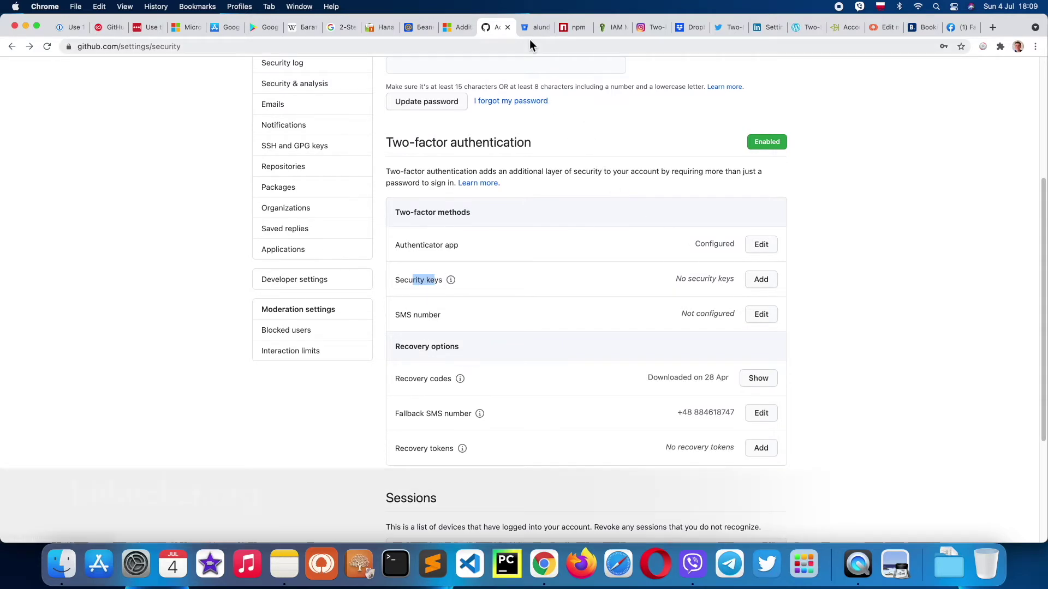
left_click(532, 31)
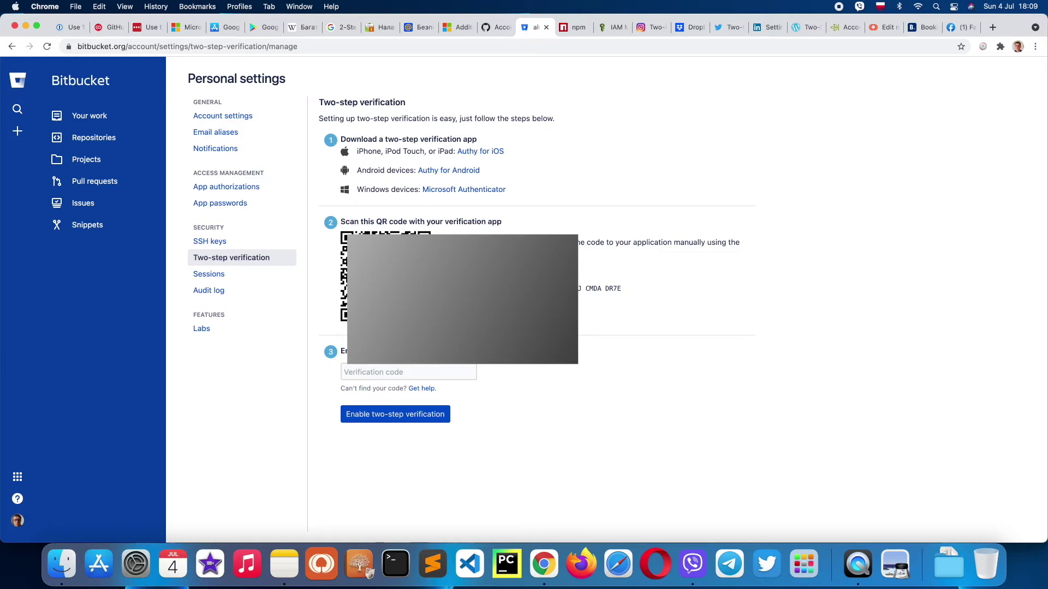
Enter the authenticator's six-digit code and enable Bitbucket two-step verification.
left_click_drag(579, 288, 630, 297)
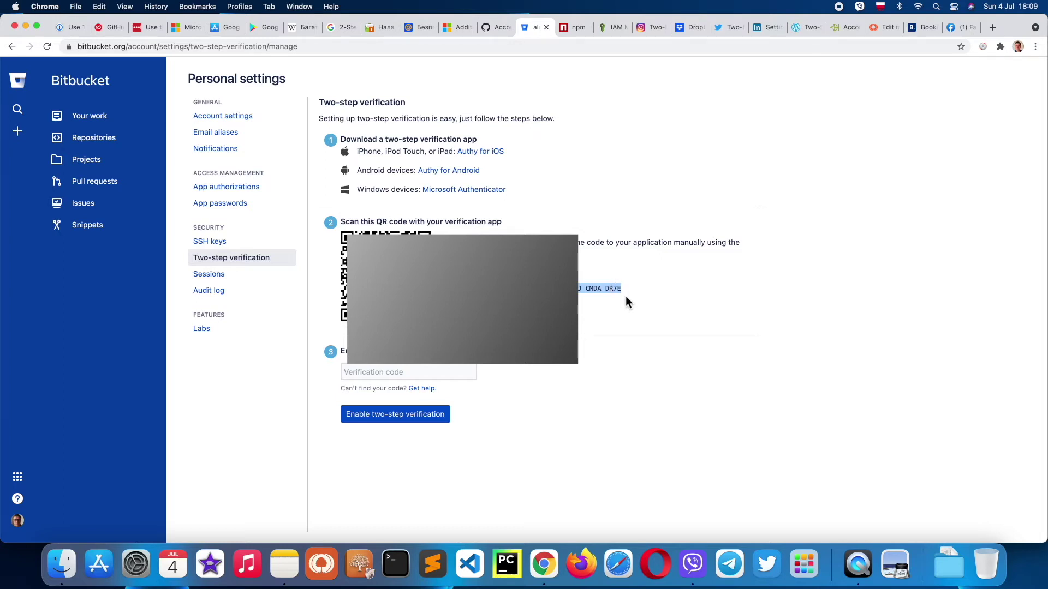
left_click(646, 293)
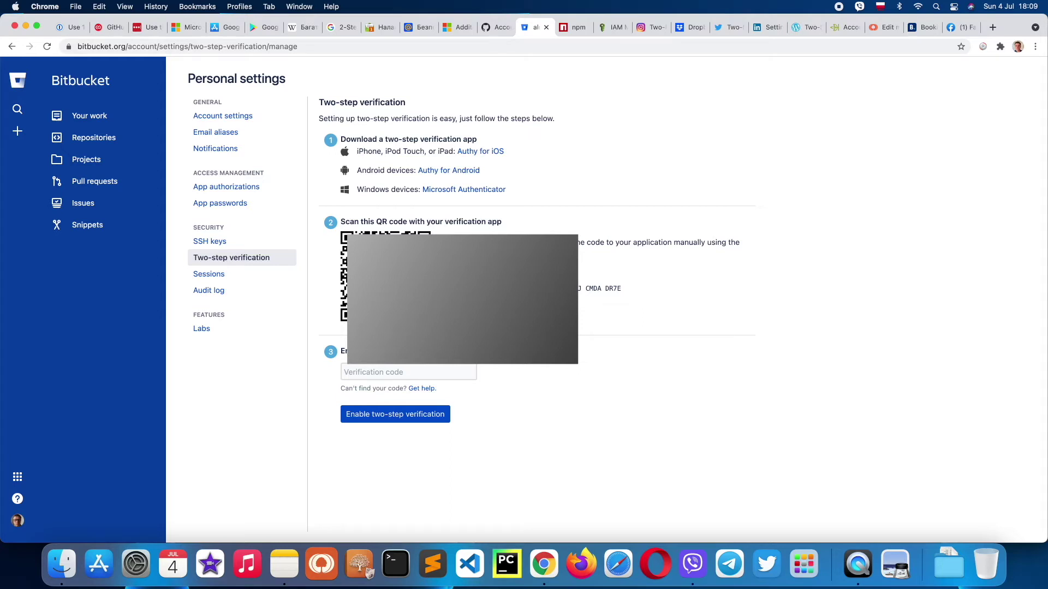
left_click(393, 377)
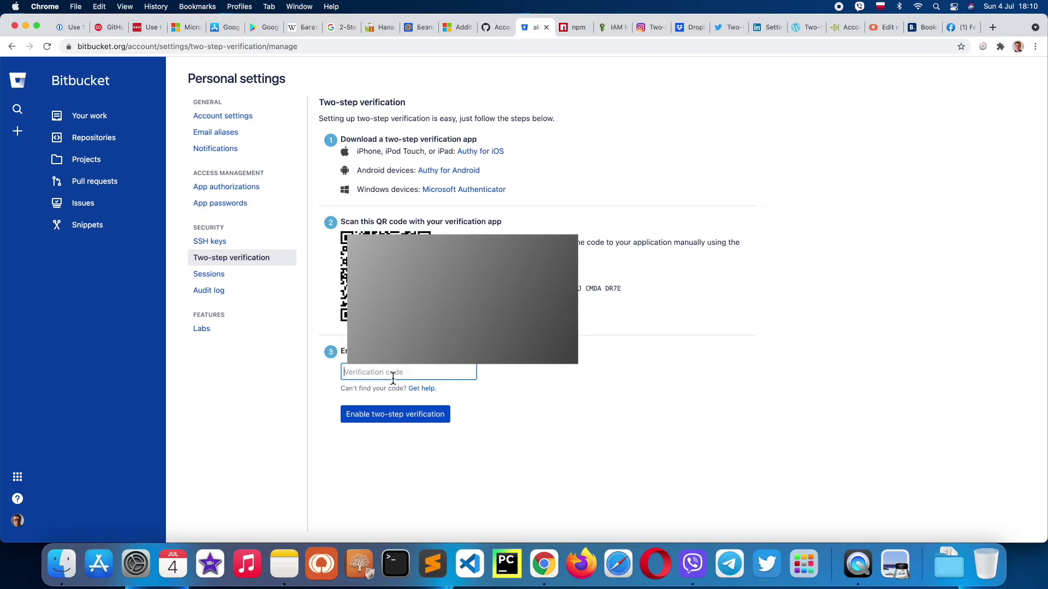
left_click(410, 421)
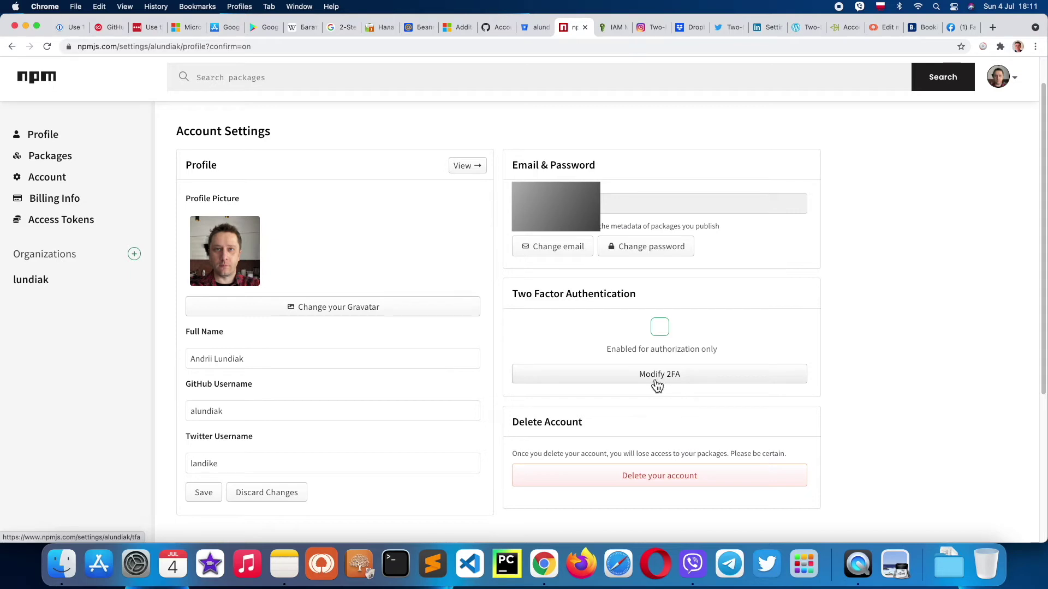
In Terminal, run npm login and submit the account username to reach the password prompt.
left_click(399, 552)
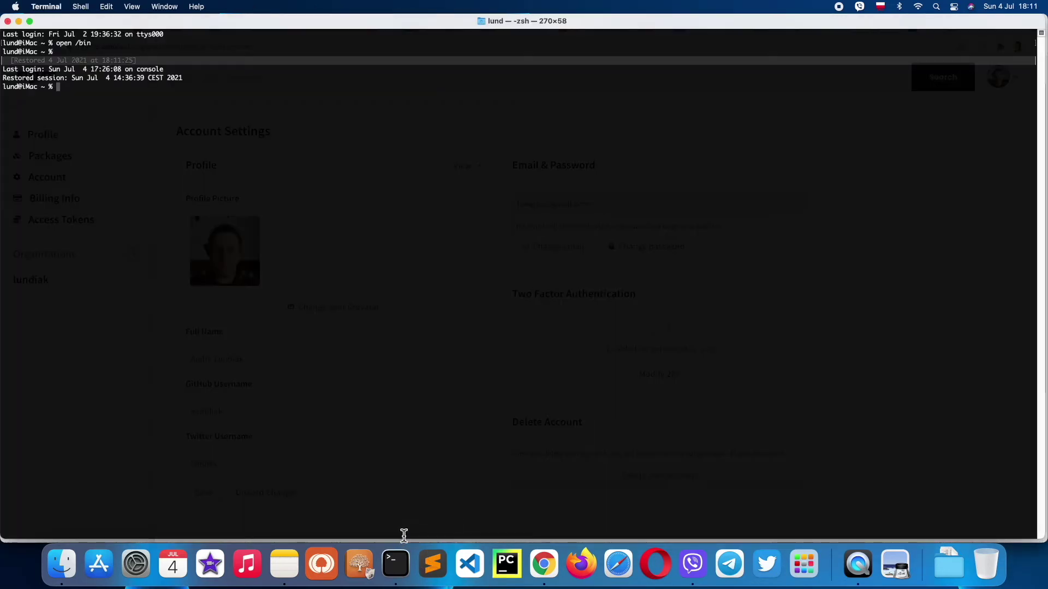
type("npm login")
key("Return")
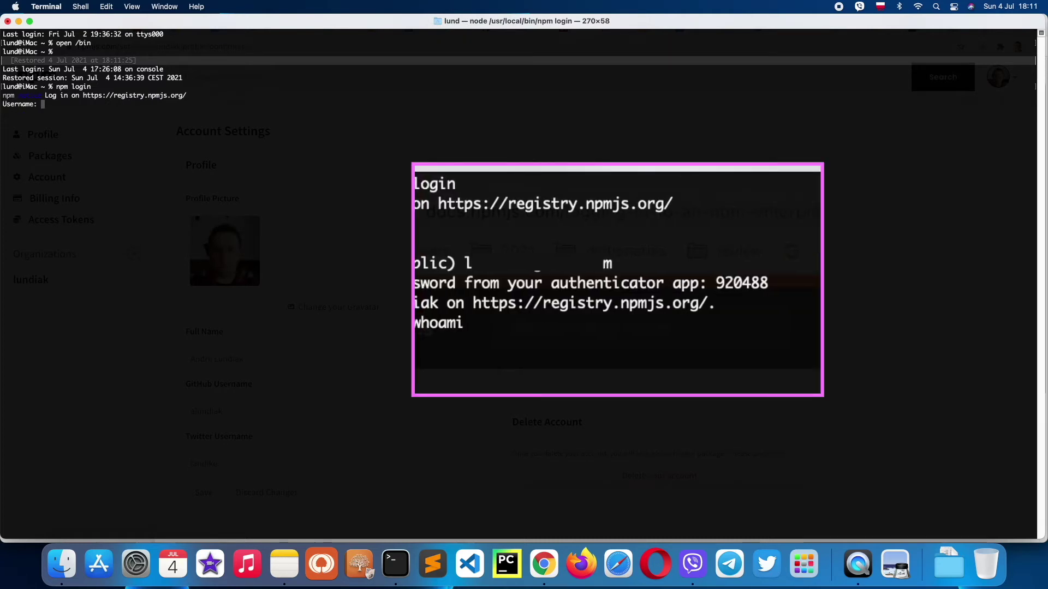
type("al")
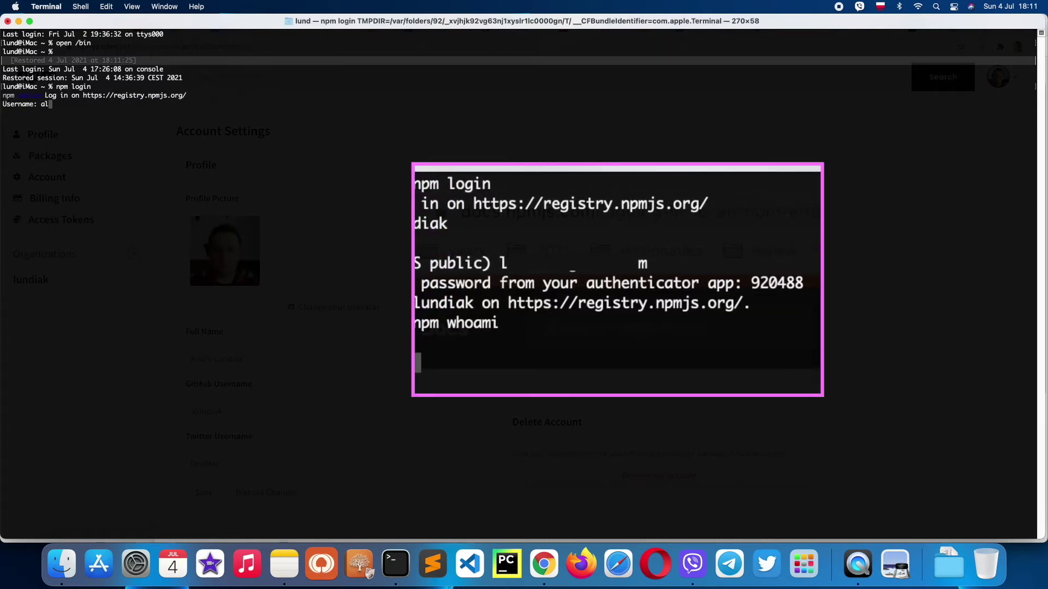
type("undiak")
key("Return")
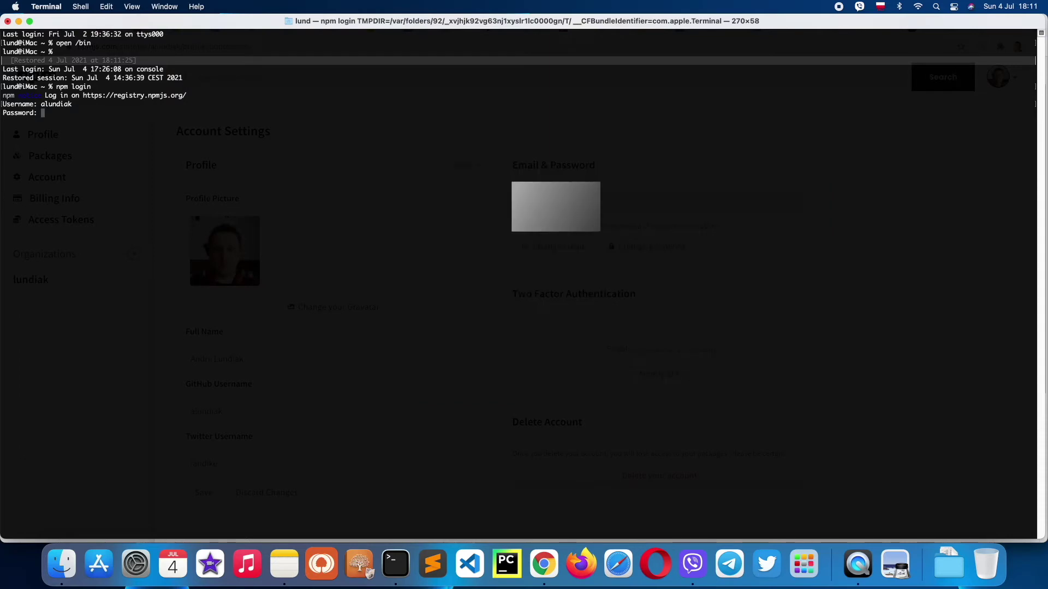
Switch between Terminal and Chrome, ending on npm's Account Settings page.
key("super+Tab")
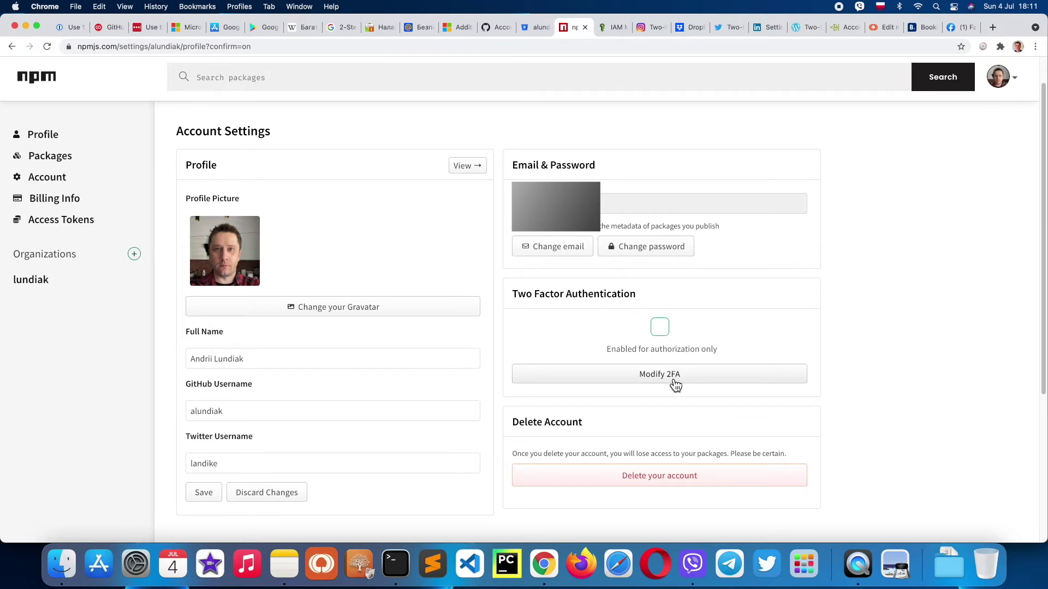
key("super+Tab")
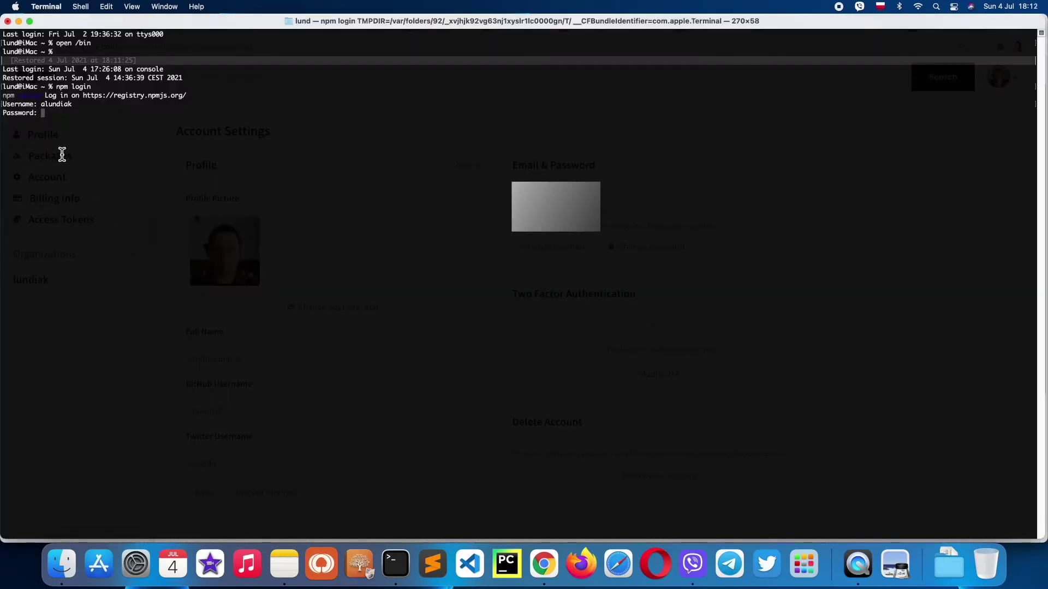
key("super+Tab")
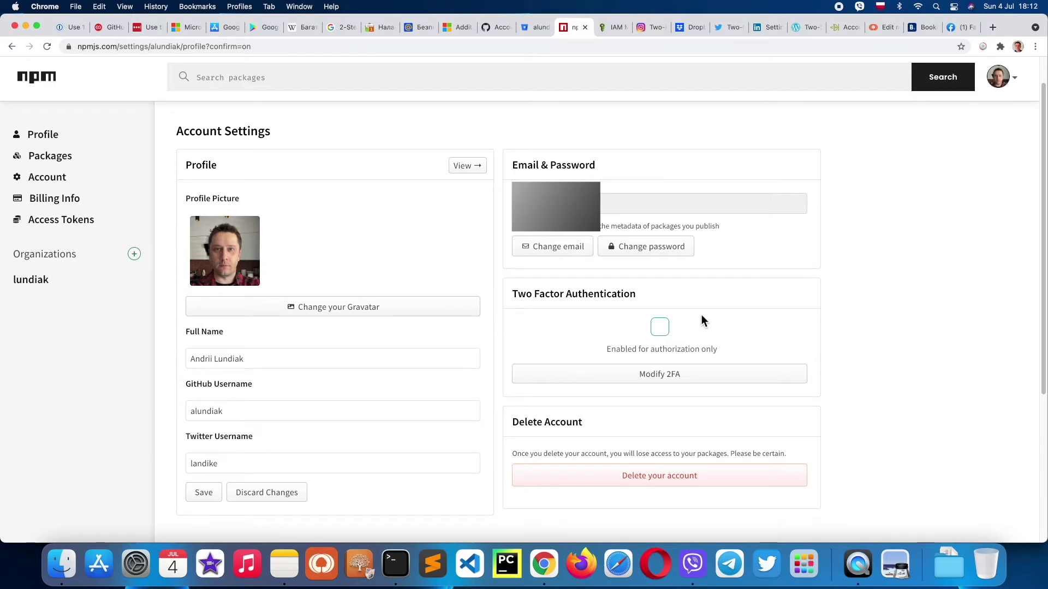
View AWS IAM's Your Security Credentials, then Instagram's two-factor settings.
left_click(612, 28)
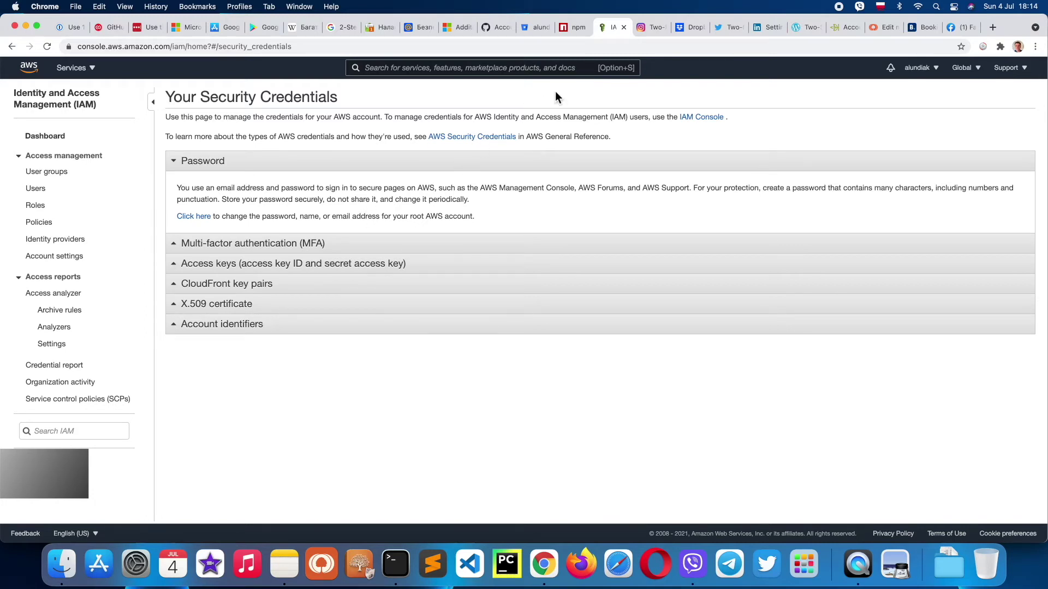
left_click(644, 30)
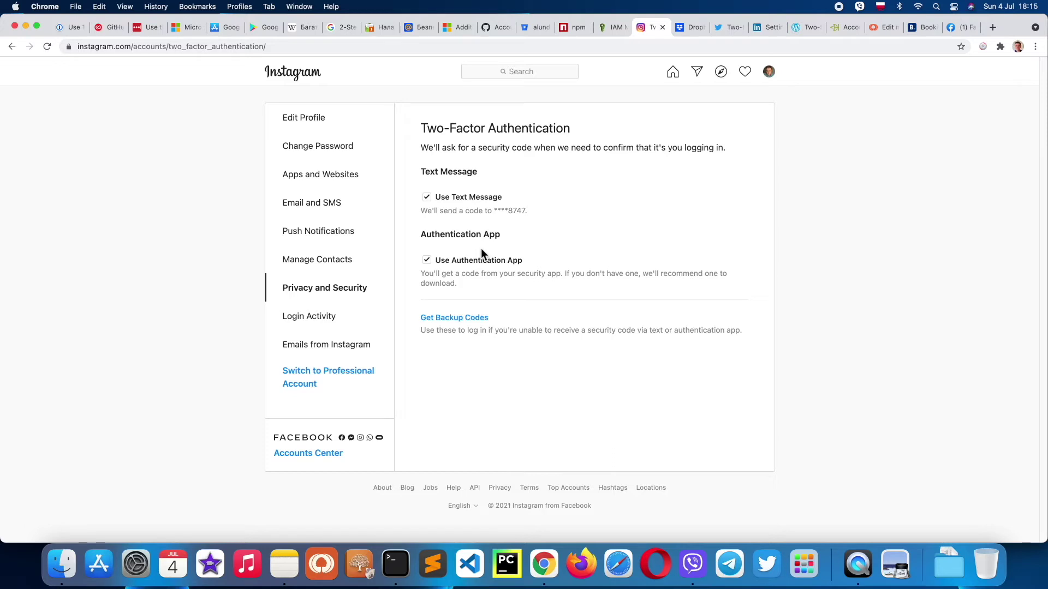
Bring up the Dropbox Security settings tab.
left_click(684, 33)
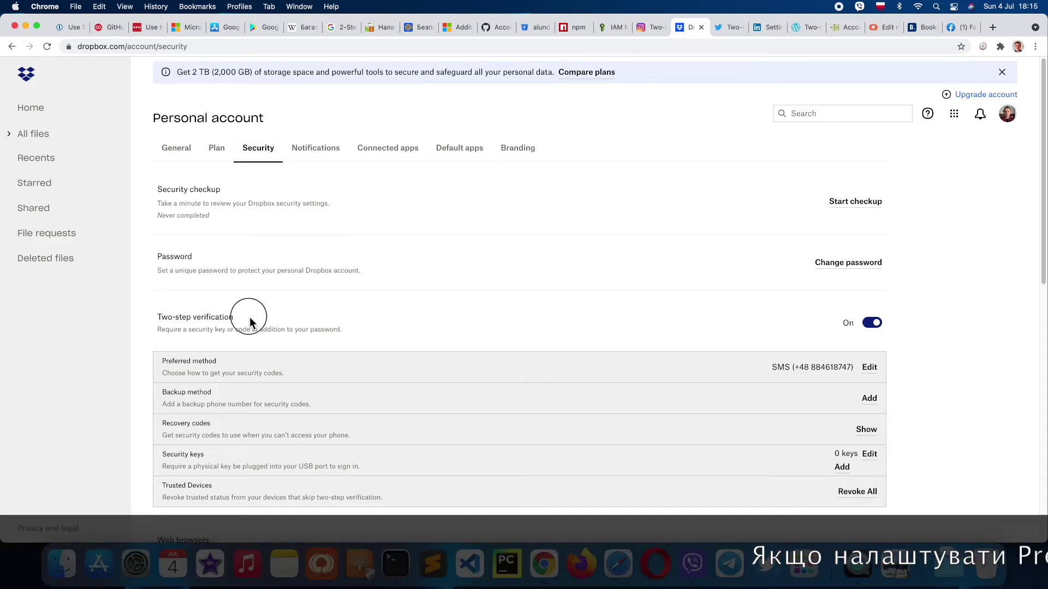
left_click_drag(168, 319, 215, 318)
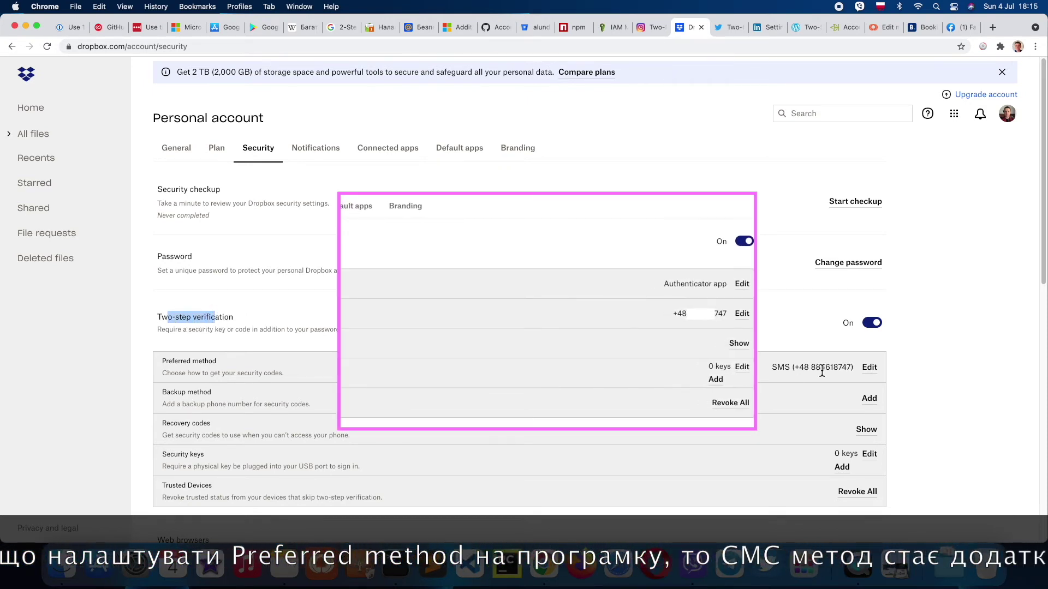
left_click_drag(815, 367, 820, 367)
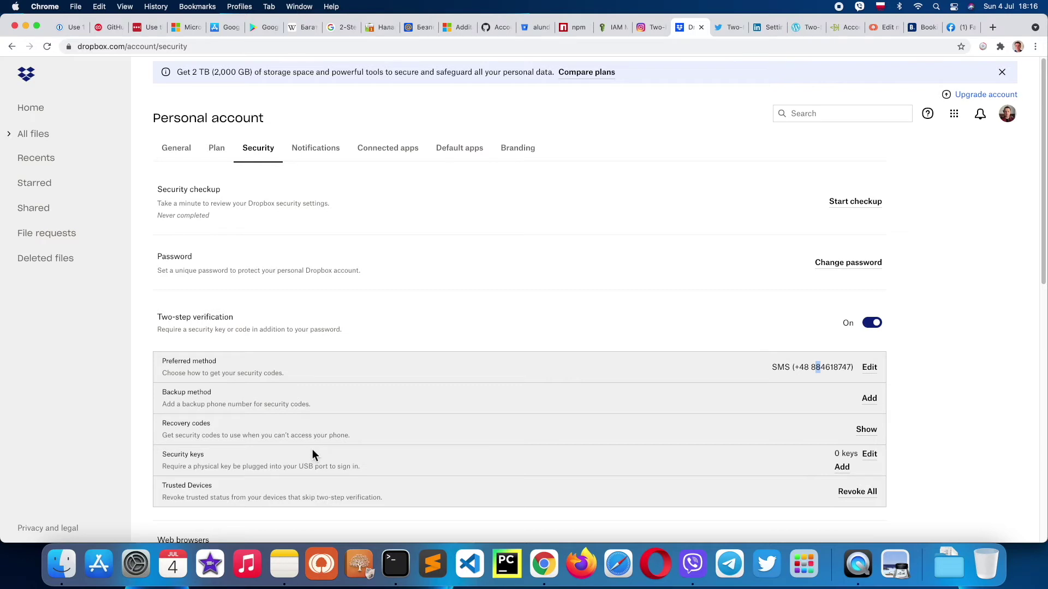
scroll(286, 471, "down", 1)
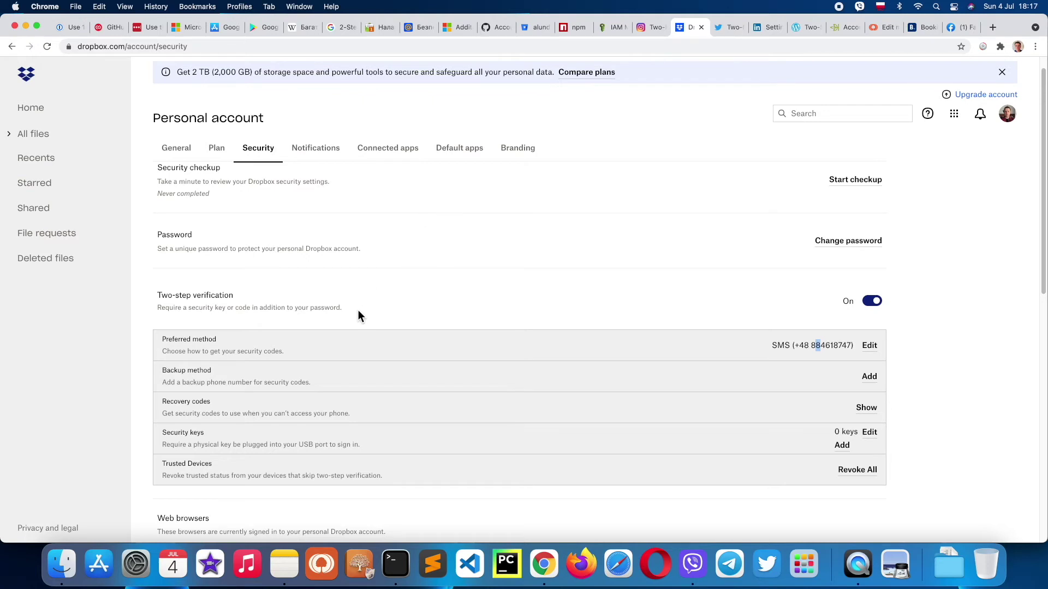
Review the Mail.ru, Microsoft and AWS account security pages.
scroll(358, 310, "down", 3)
scroll(357, 307, "down", 6)
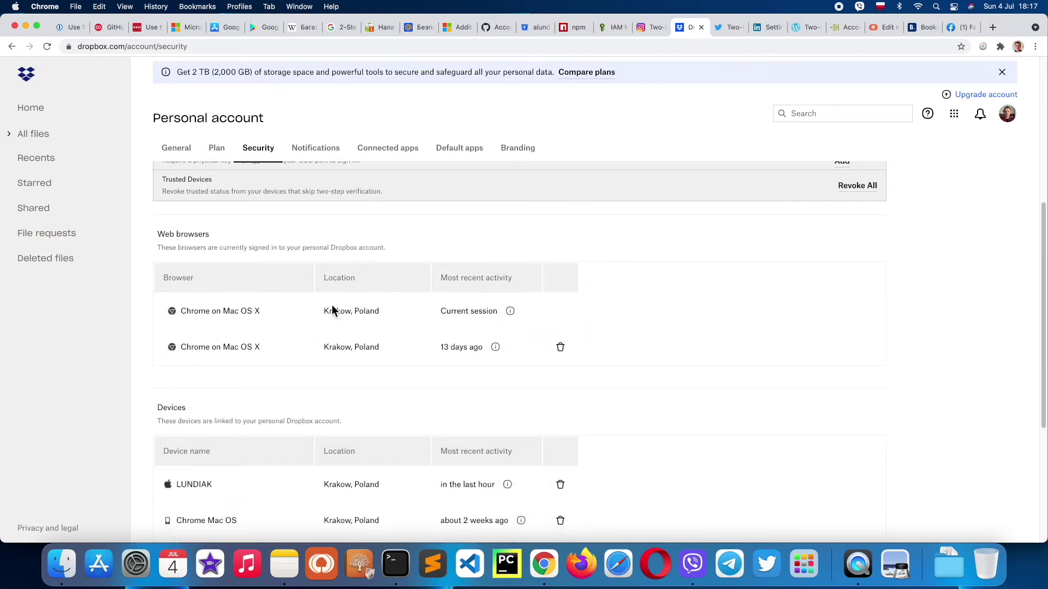
scroll(240, 327, "up", 10)
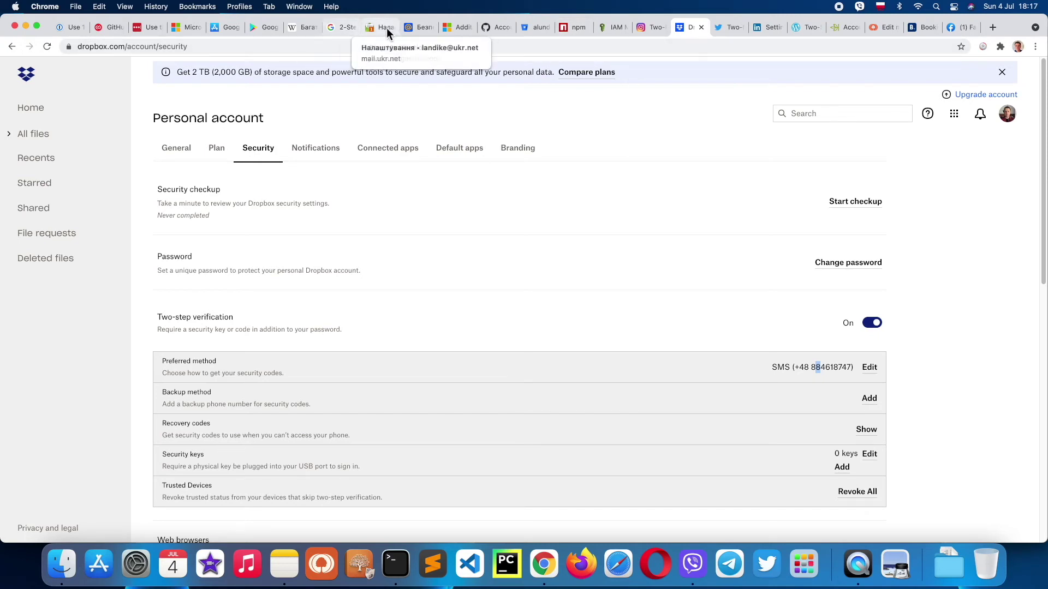
left_click(417, 27)
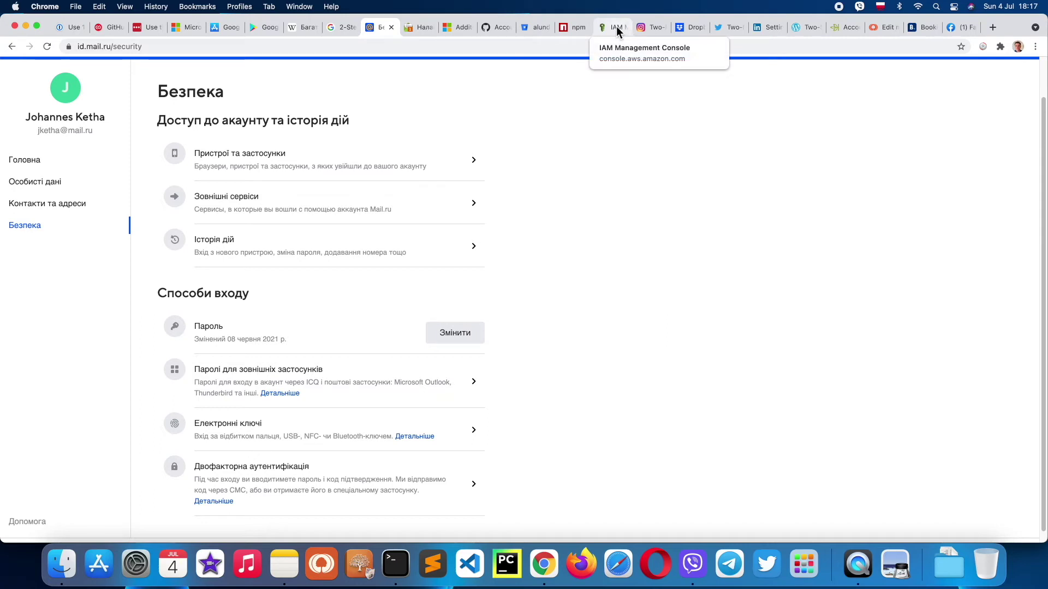
left_click(464, 28)
scroll(466, 120, "up", 1)
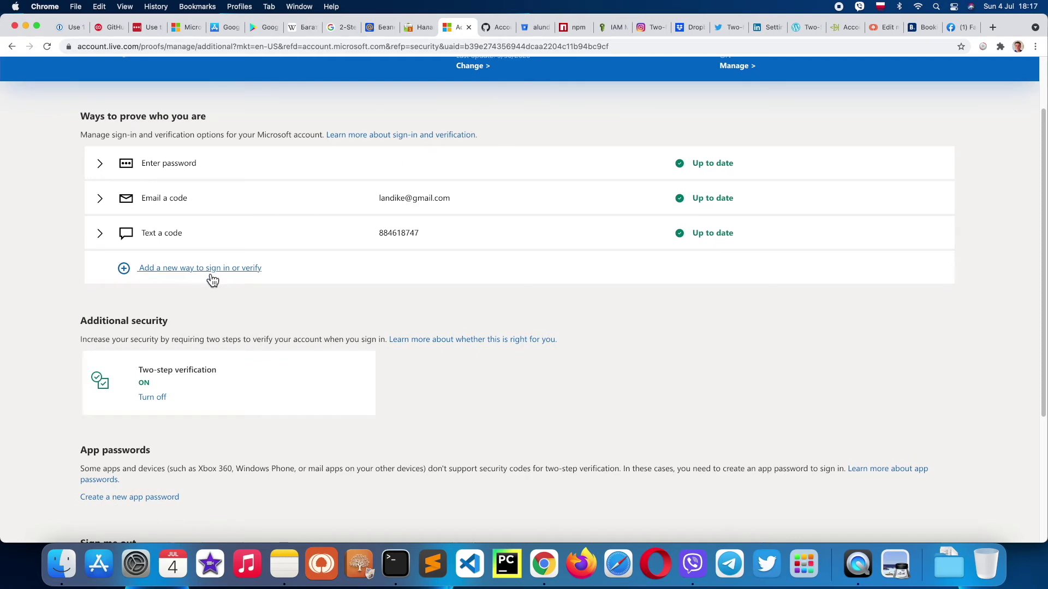
scroll(262, 284, "down", 1)
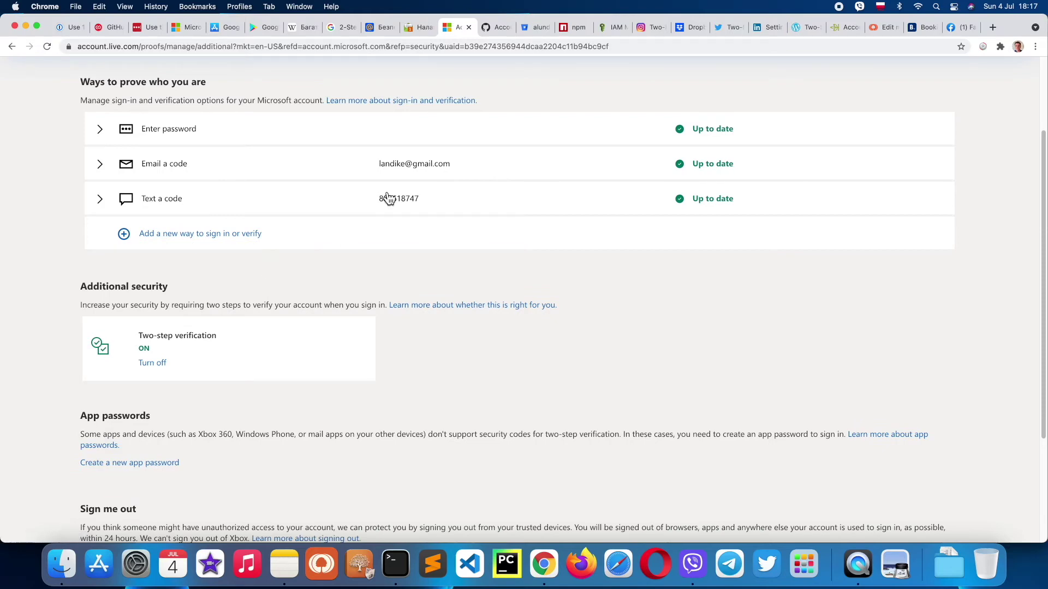
left_click(607, 30)
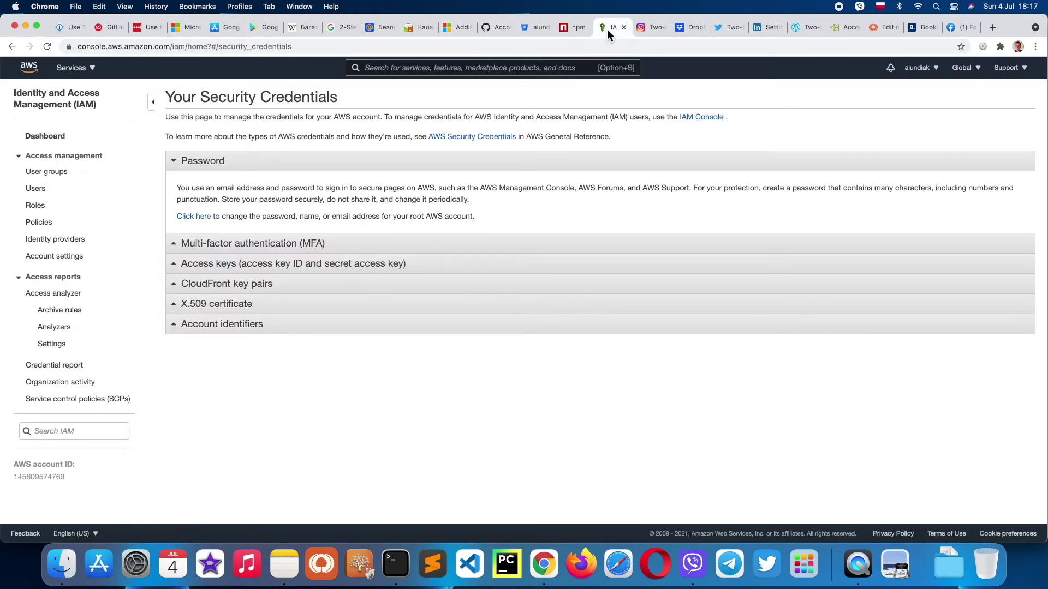
Reorder the AWS, Dropbox, GitHub and Bitbucket tabs, placing AWS ahead of Dropbox and Bitbucket.
left_click_drag(609, 28, 467, 31)
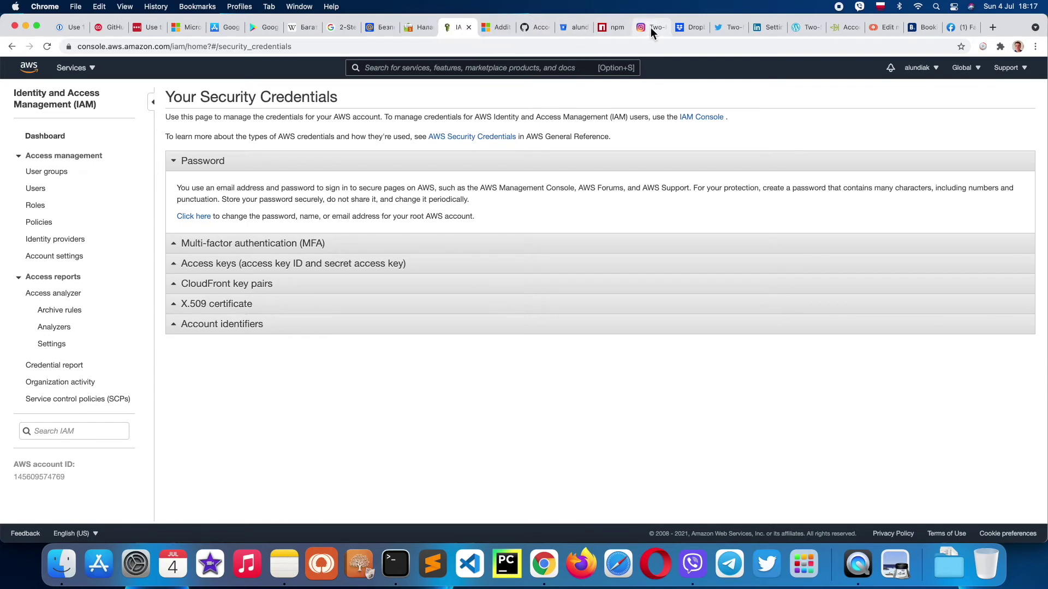
left_click(679, 27)
left_click_drag(681, 28, 458, 29)
left_click(577, 29)
left_click_drag(578, 28, 465, 28)
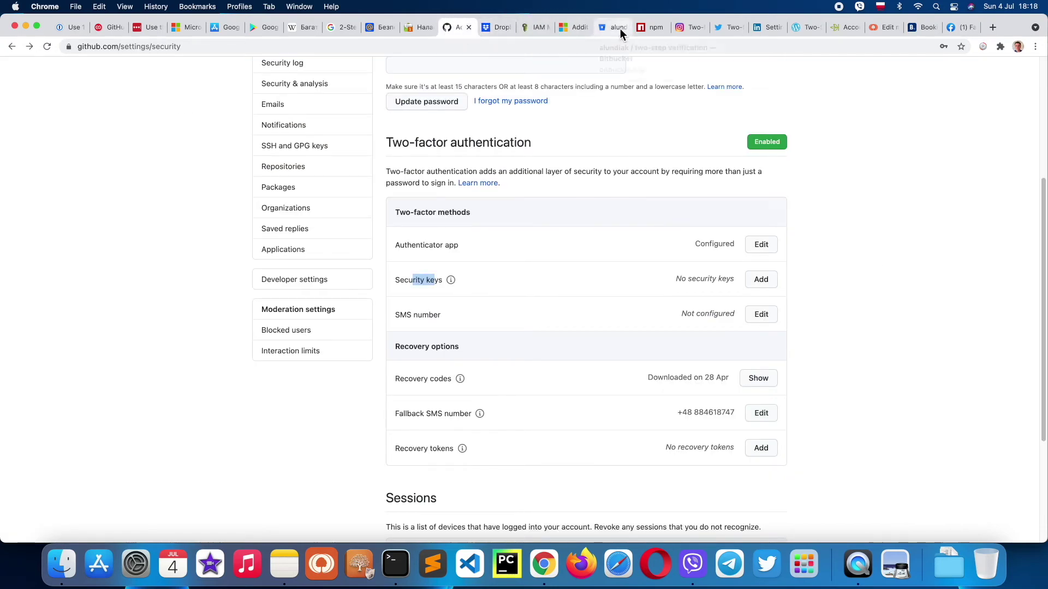
left_click(618, 28)
left_click_drag(616, 28, 517, 34)
left_click(529, 27)
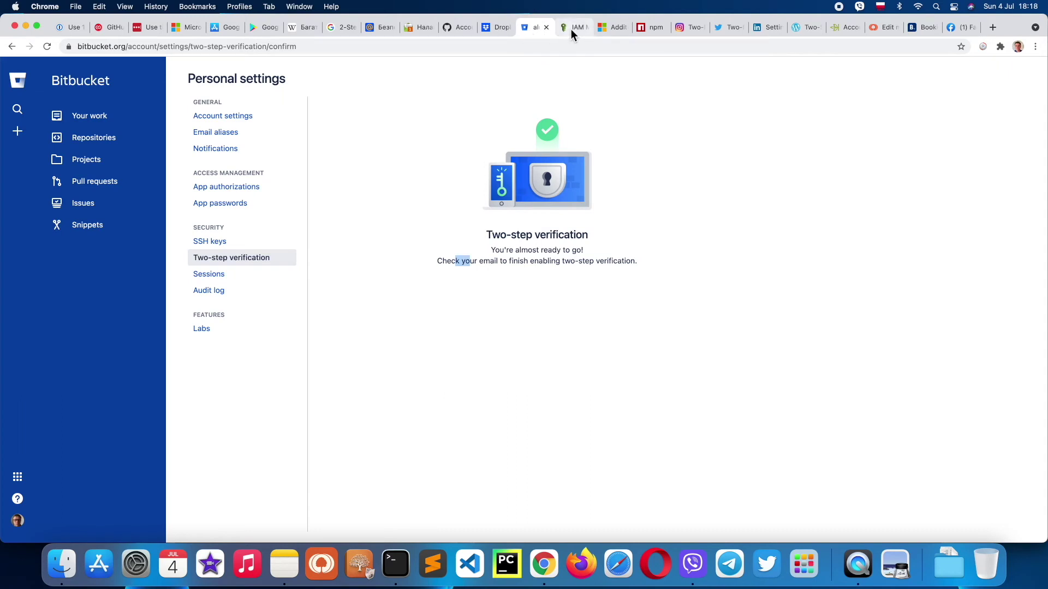
left_click(571, 29)
left_click(575, 33)
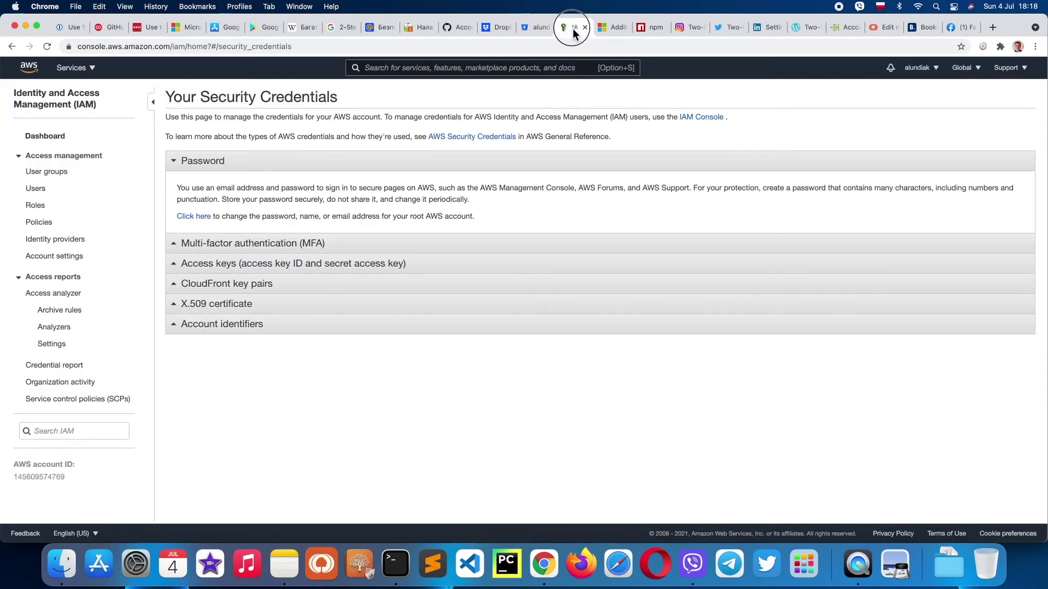
left_click_drag(573, 32, 499, 30)
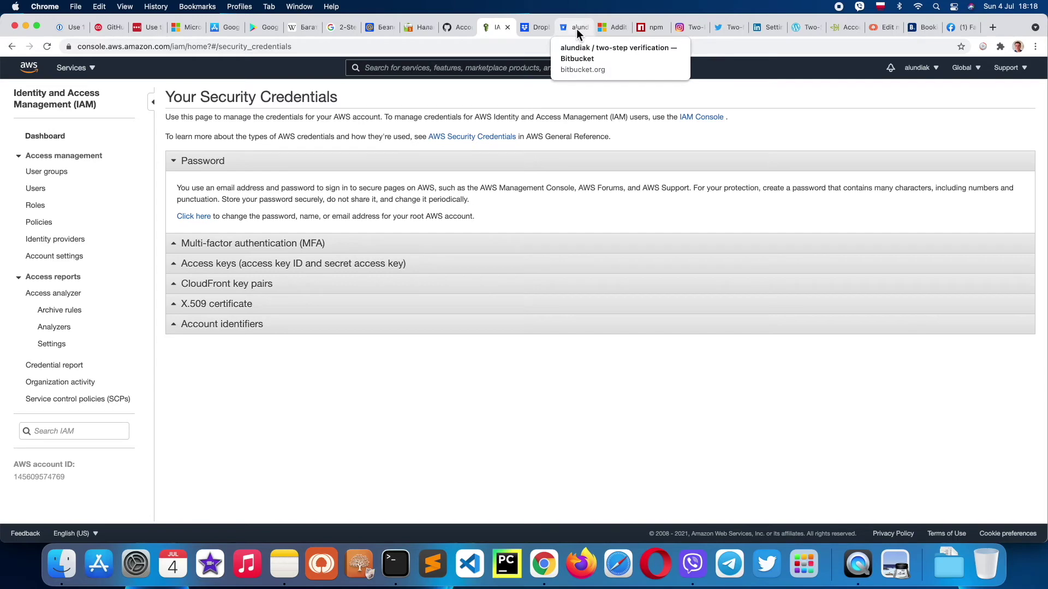
Check the Microsoft and Bitbucket pages, then view npm's 2FA set to authorization only.
left_click(607, 29)
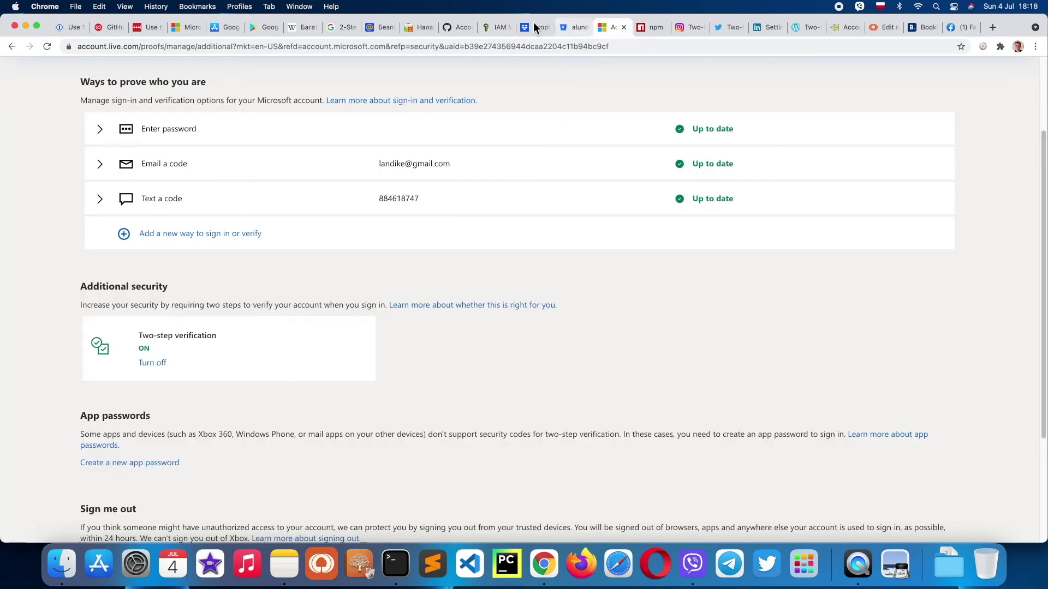
left_click(567, 29)
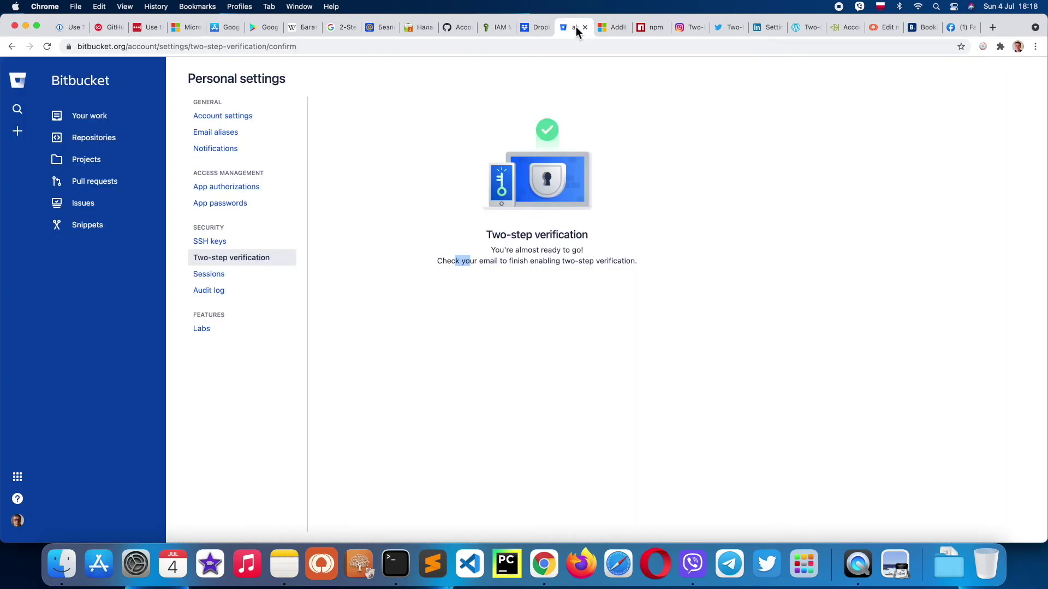
left_click(602, 28)
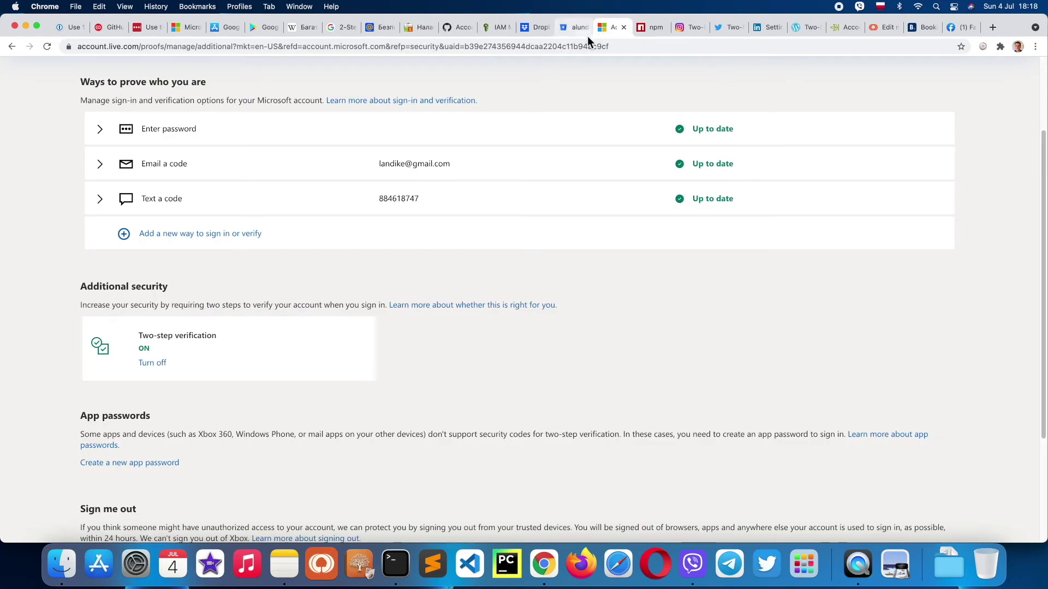
left_click(652, 34)
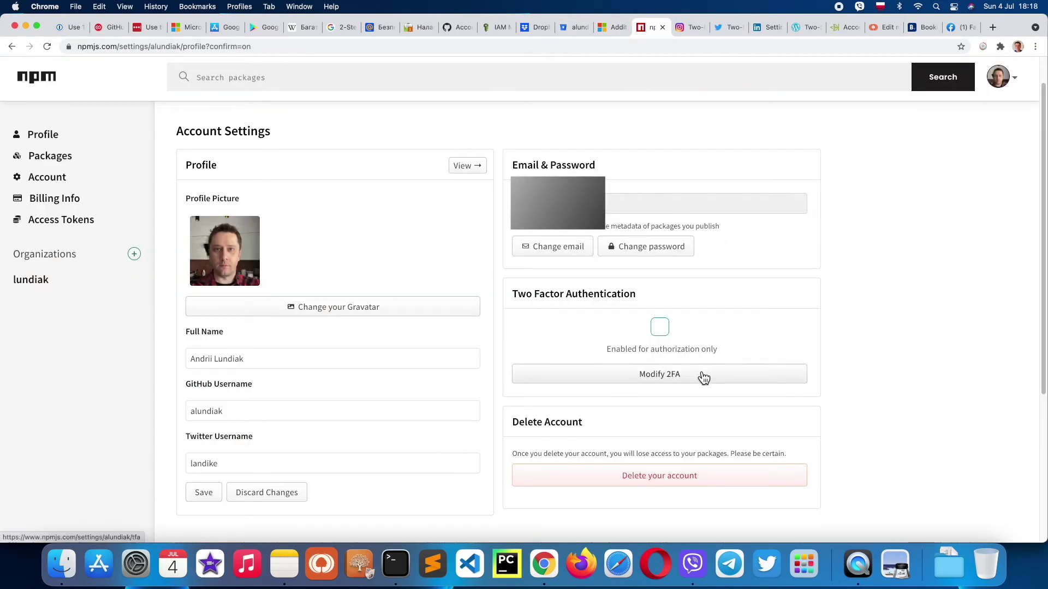
Review Instagram's 2FA page, then Twitter's with text message and authentication app enabled.
left_click(683, 27)
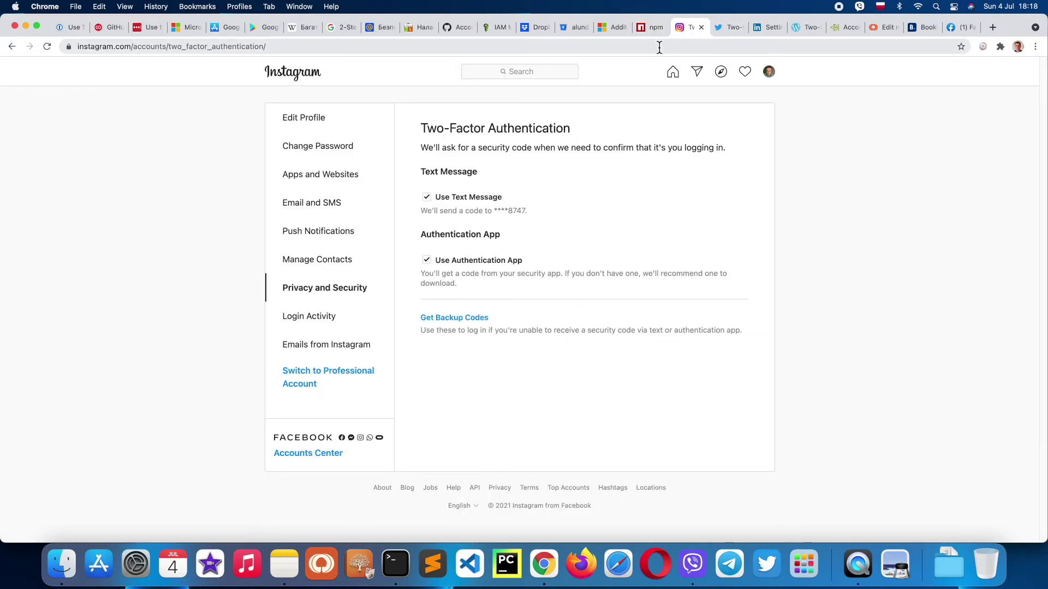
left_click(727, 26)
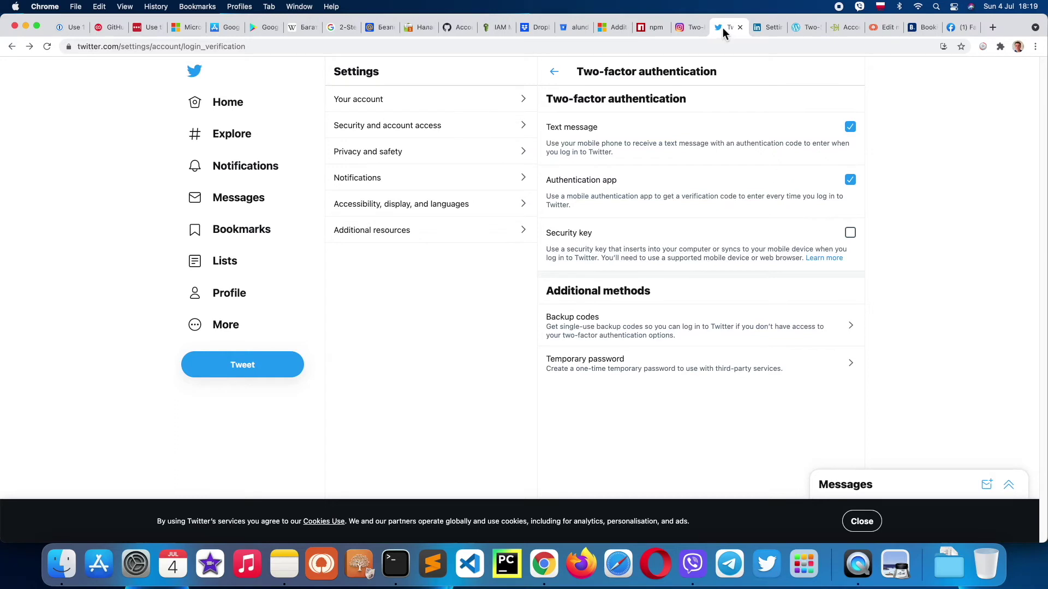
Move the Twitter tab ahead of Instagram and check the AWS, Instagram and npm pages.
left_click_drag(725, 27, 491, 25)
left_click(532, 27)
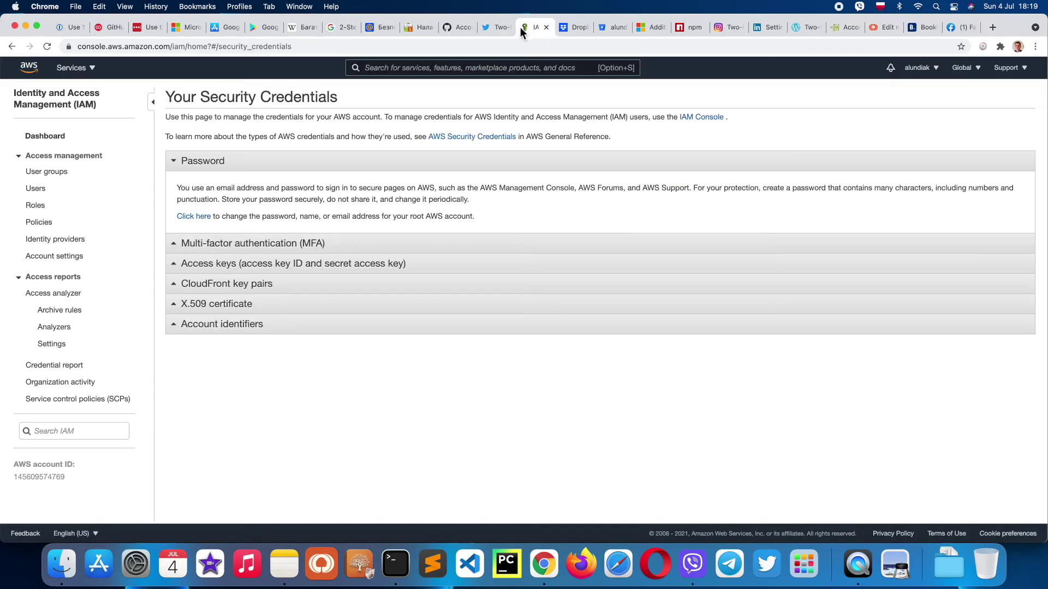
left_click(497, 29)
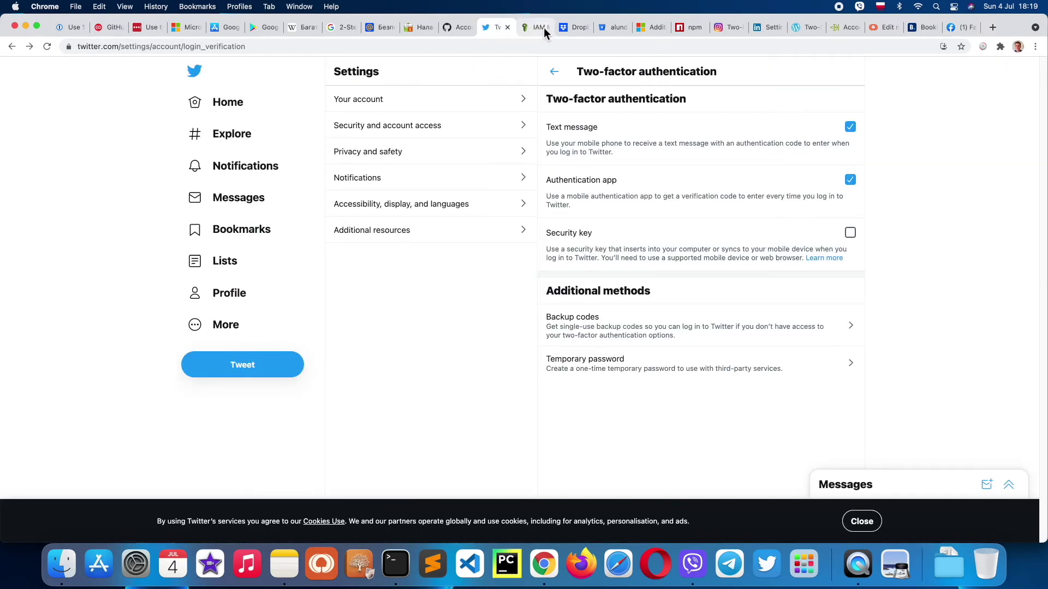
left_click(725, 27)
left_click(691, 29)
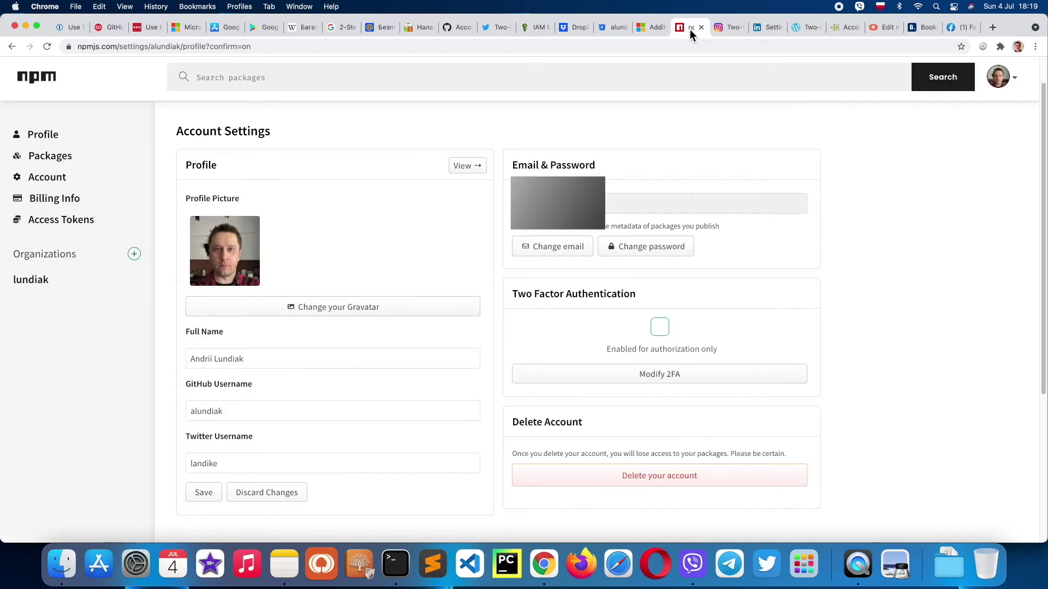
Review the Microsoft, Bitbucket, Instagram and Twitter pages, then scroll Dropbox's security page.
left_click(647, 31)
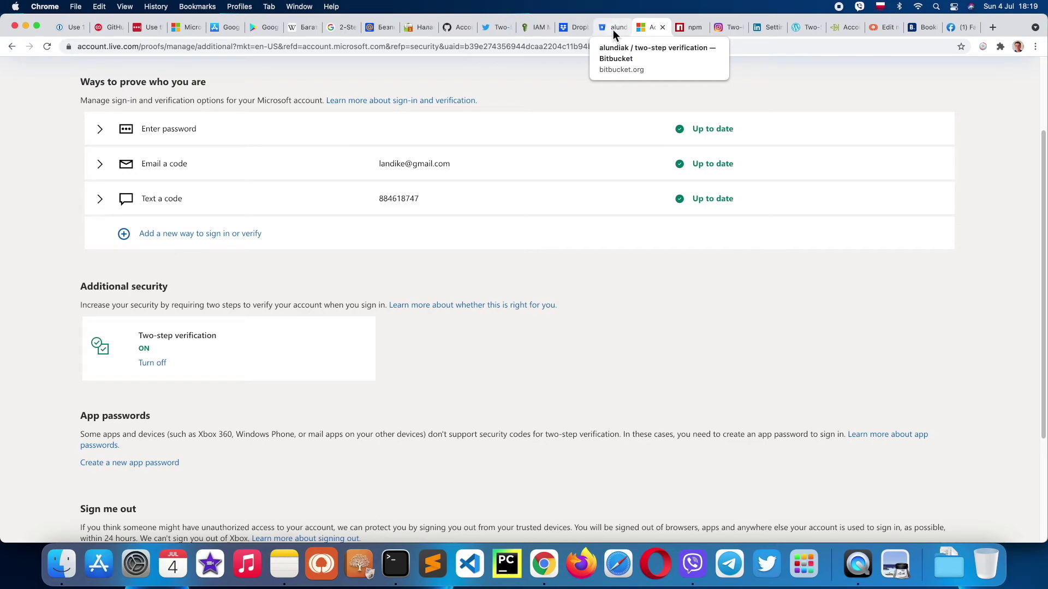
left_click(612, 29)
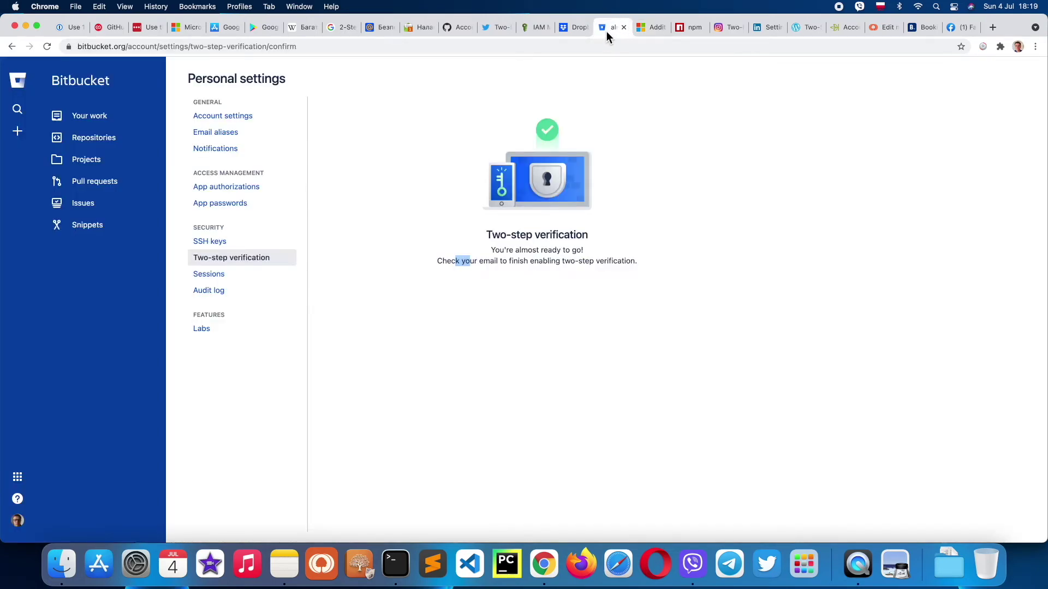
left_click(729, 27)
left_click(498, 28)
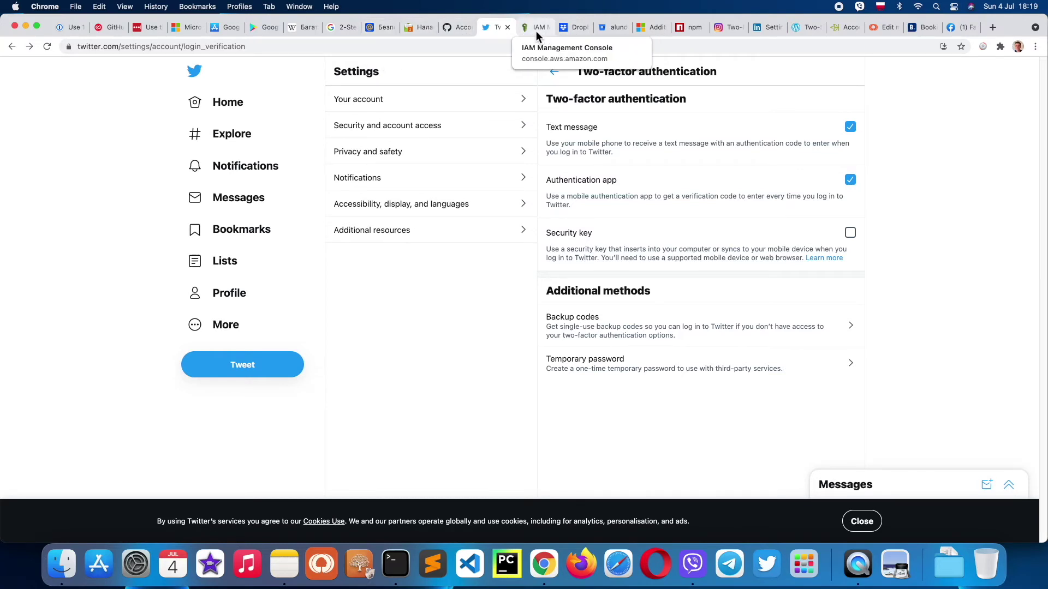
left_click(567, 29)
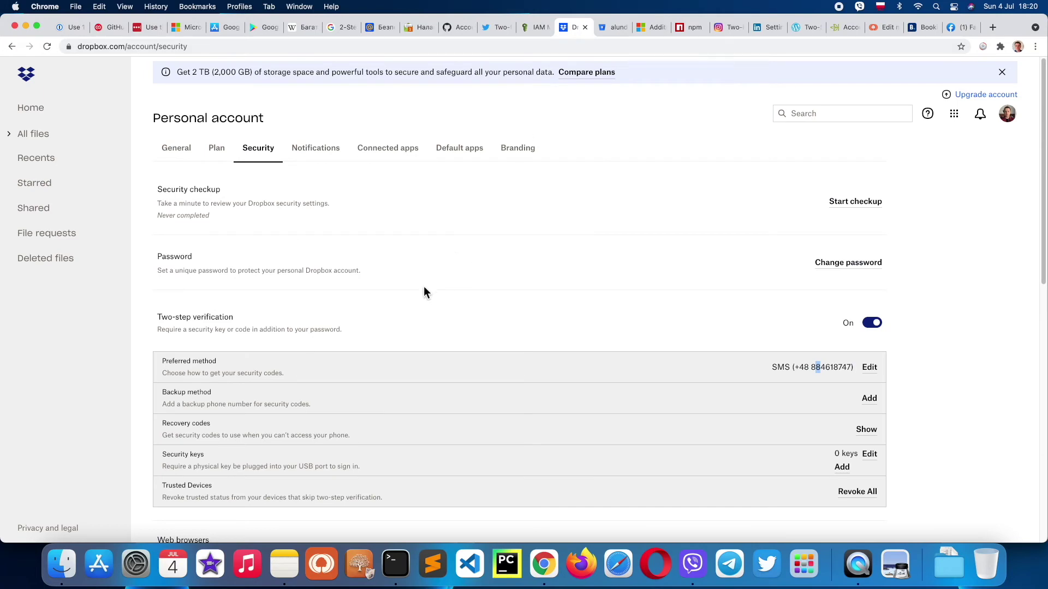
scroll(423, 286, "down", 6)
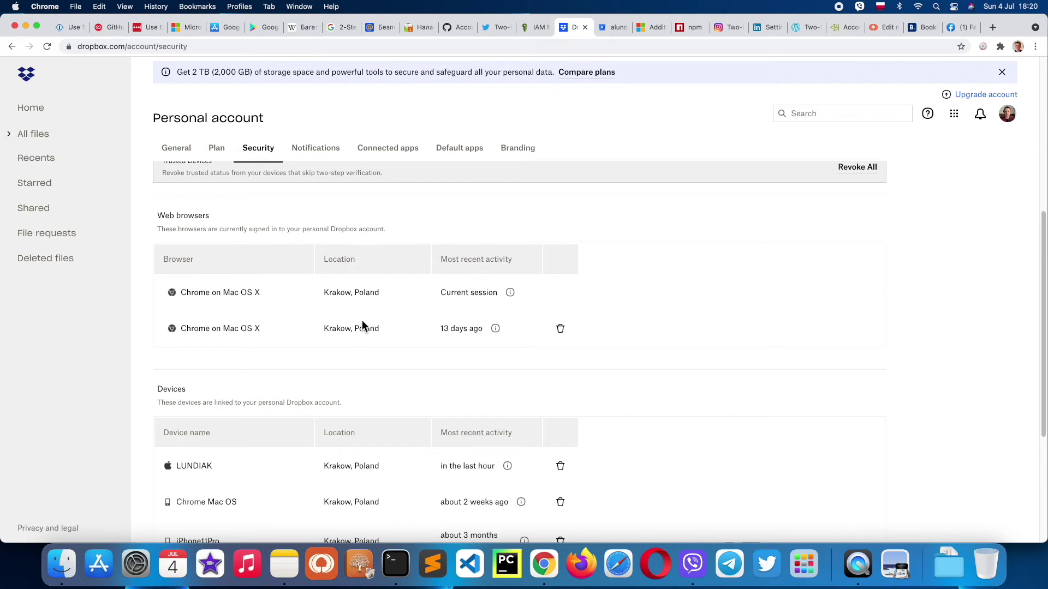
Review Dropbox's signed-in web browsers and devices, then move on to LinkedIn's two-step verification.
left_click_drag(194, 331, 263, 336)
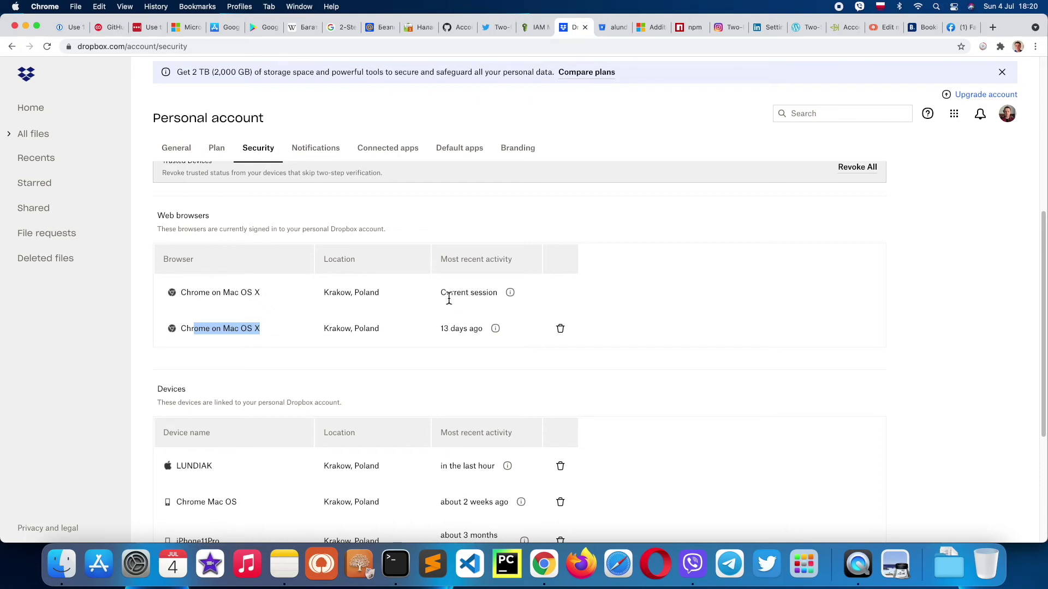
left_click(217, 297)
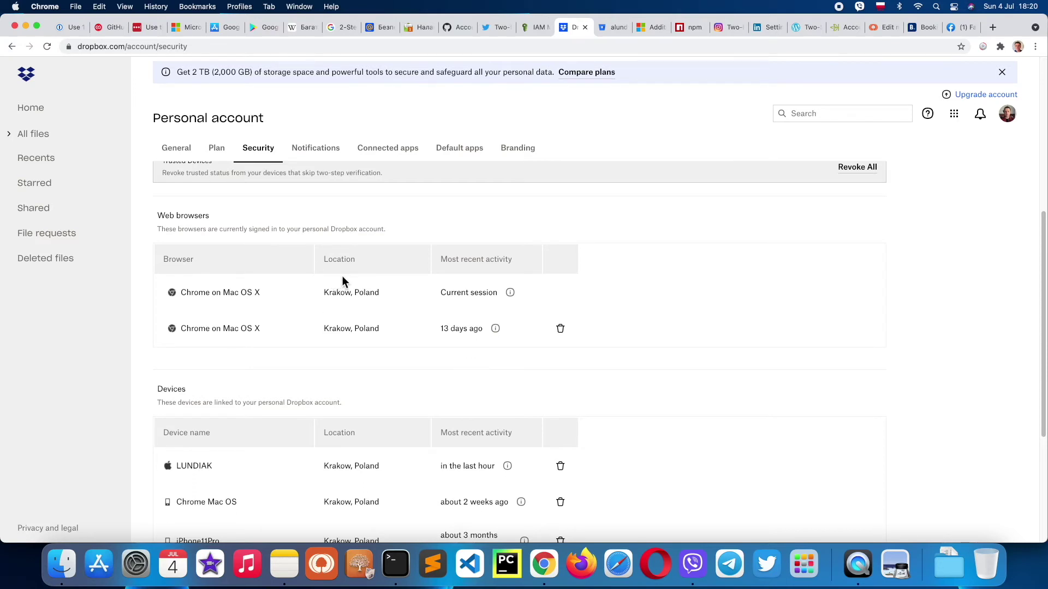
left_click(1007, 113)
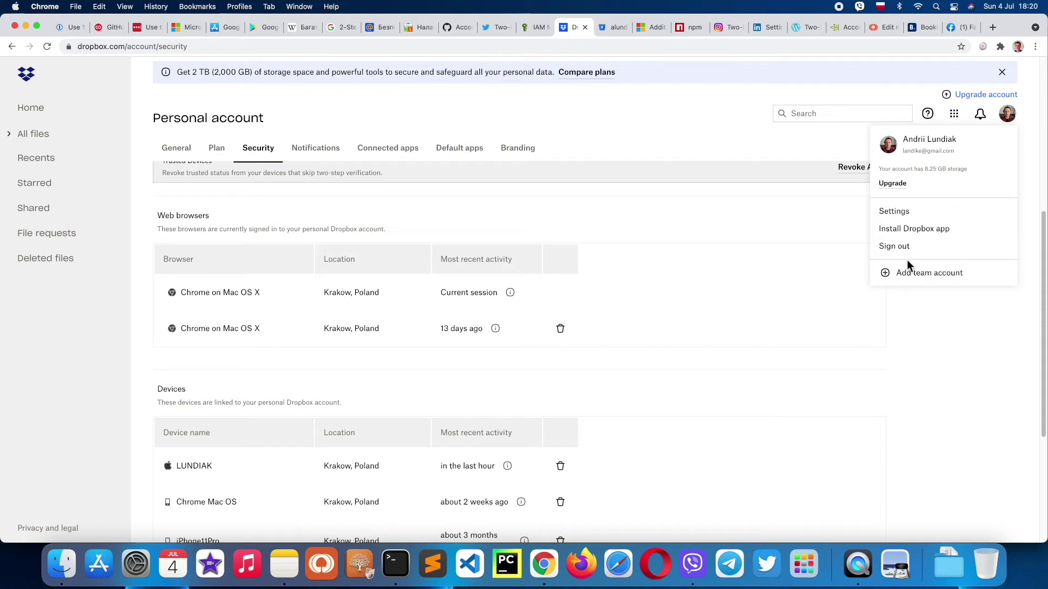
left_click(690, 316)
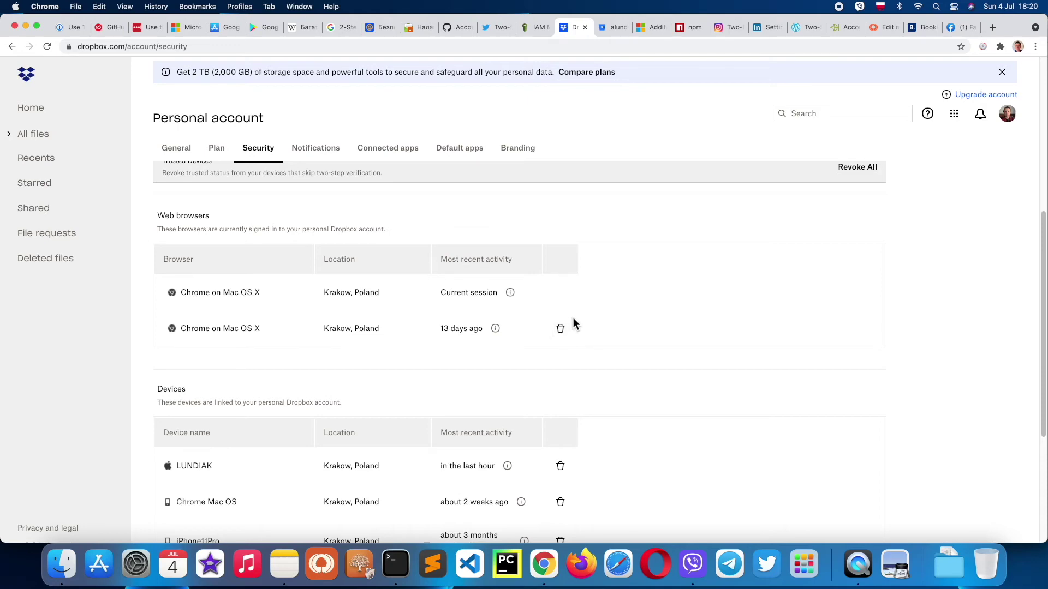
scroll(580, 322, "up", 4)
scroll(589, 317, "down", 8)
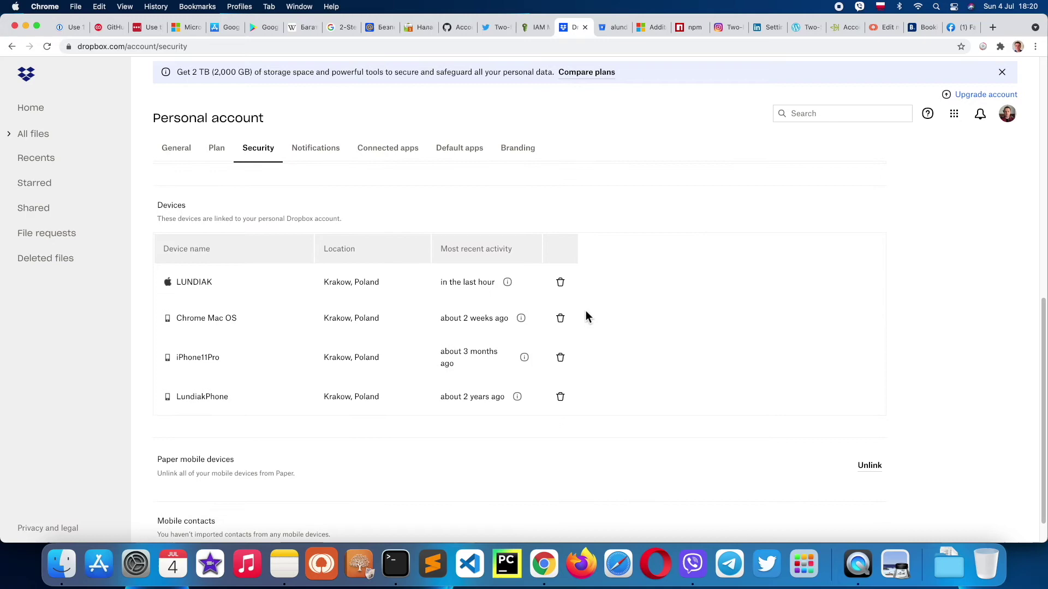
scroll(585, 317, "up", 10)
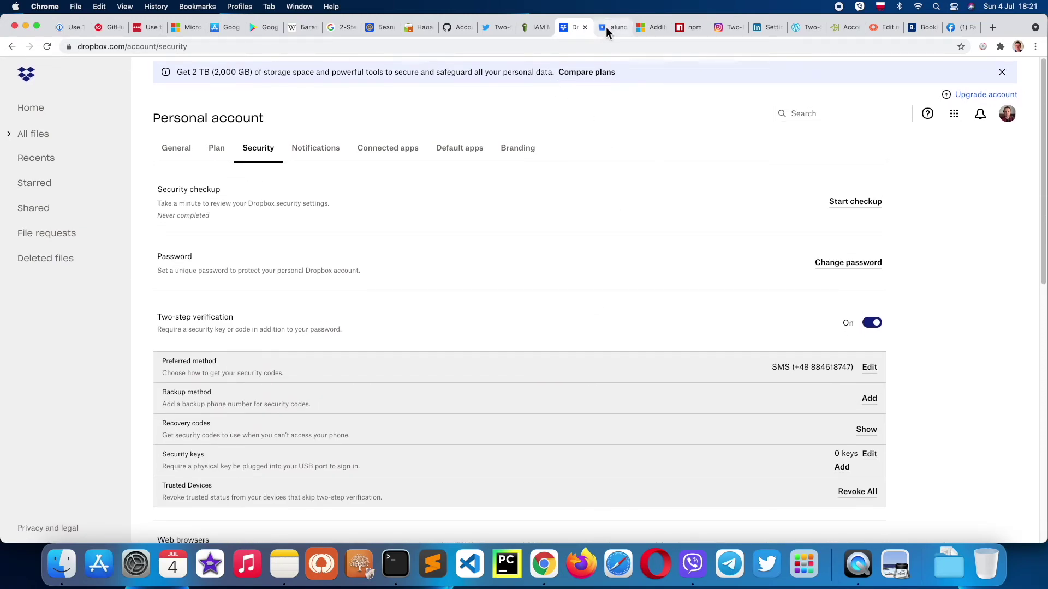
left_click(761, 28)
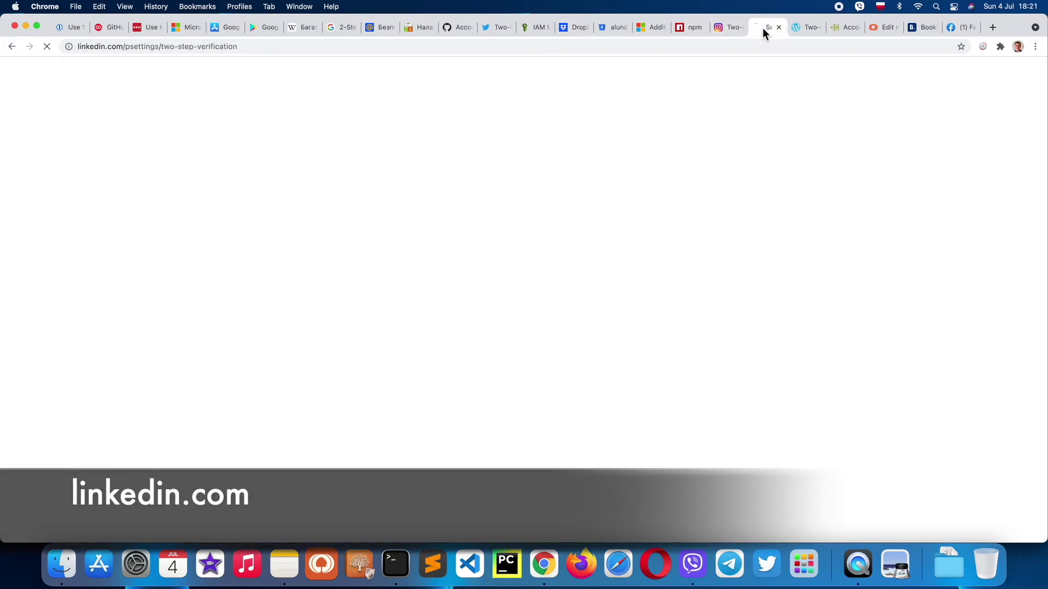
scroll(628, 218, "up", 3)
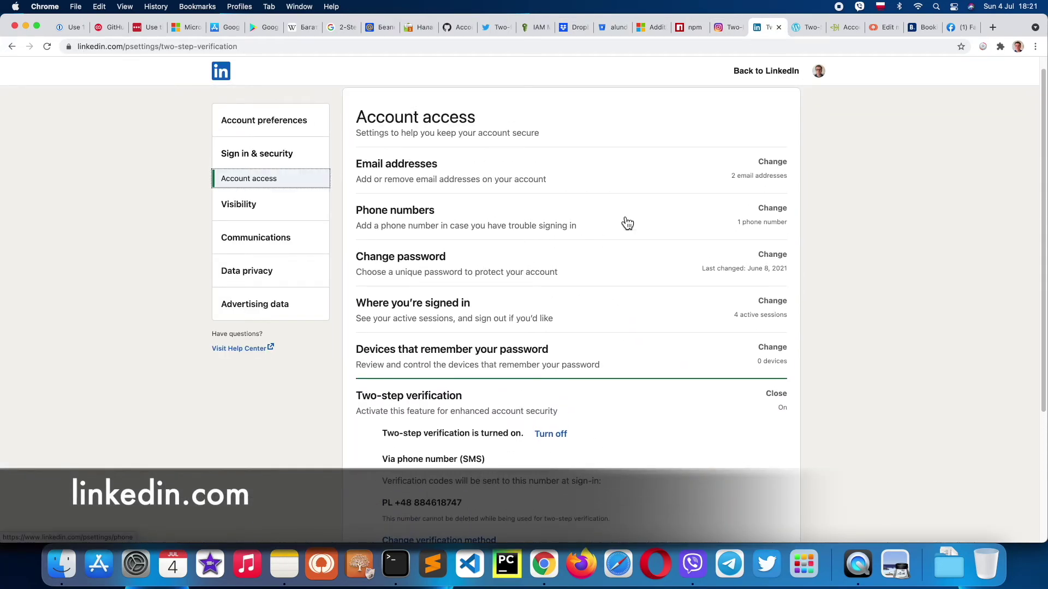
scroll(626, 220, "up", 1)
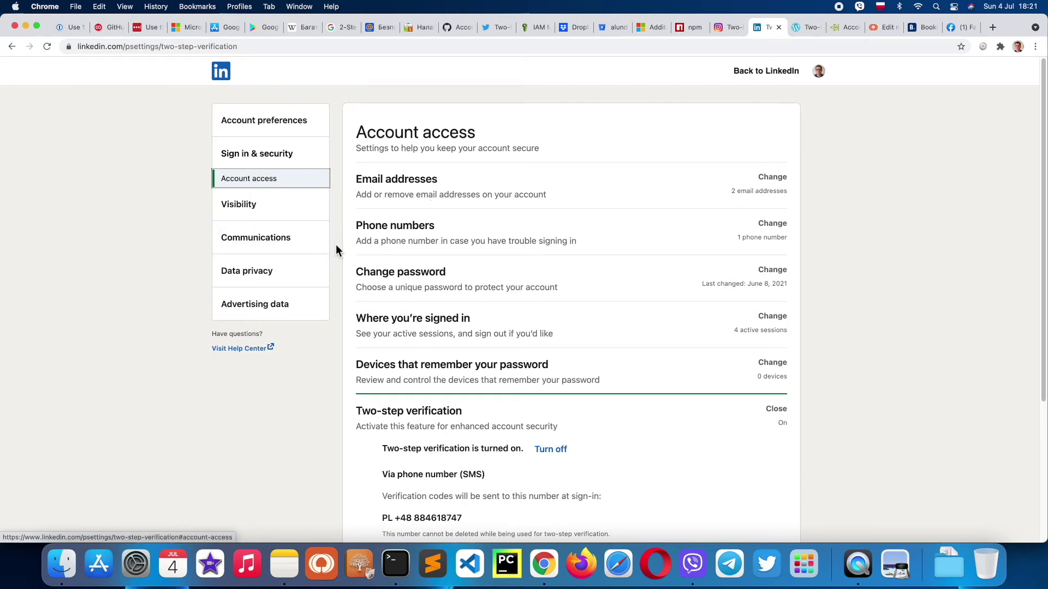
scroll(336, 252, "down", 5)
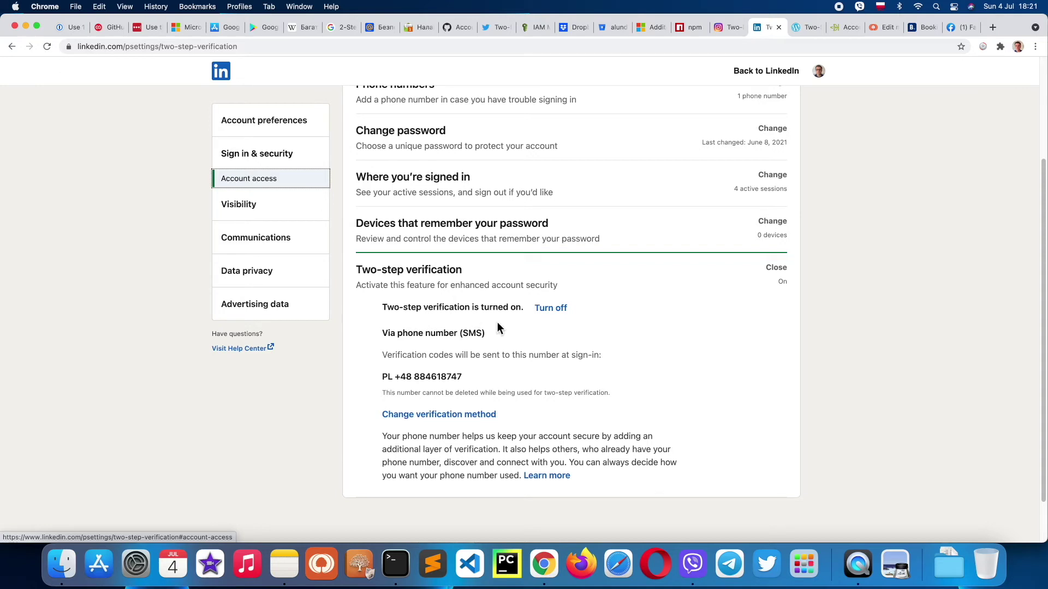
scroll(463, 339, "down", 1)
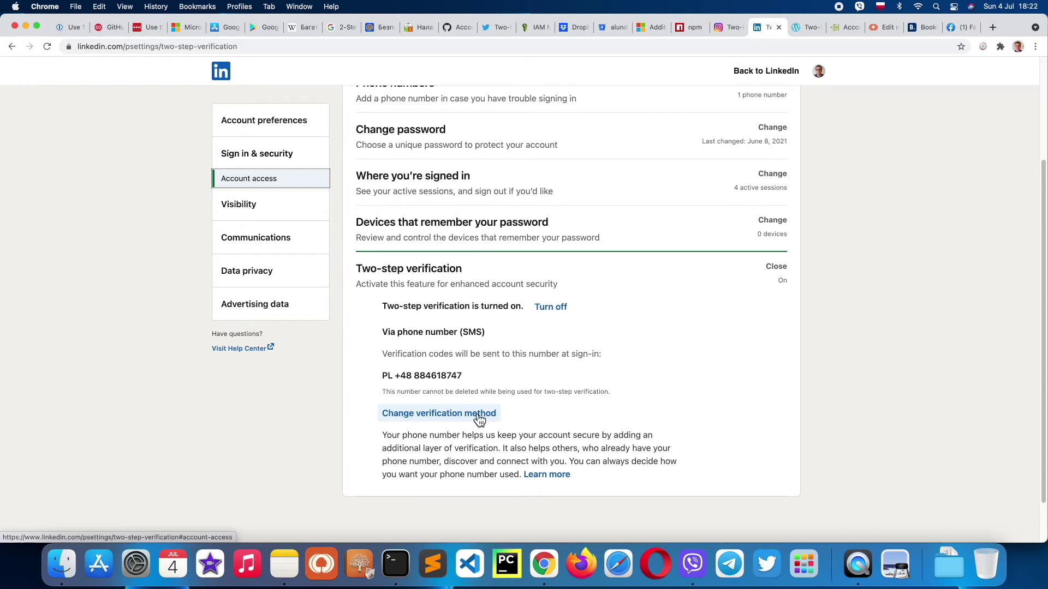
Change LinkedIn's two-step verification method to Authenticator App and continue.
left_click(476, 415)
left_click(526, 331)
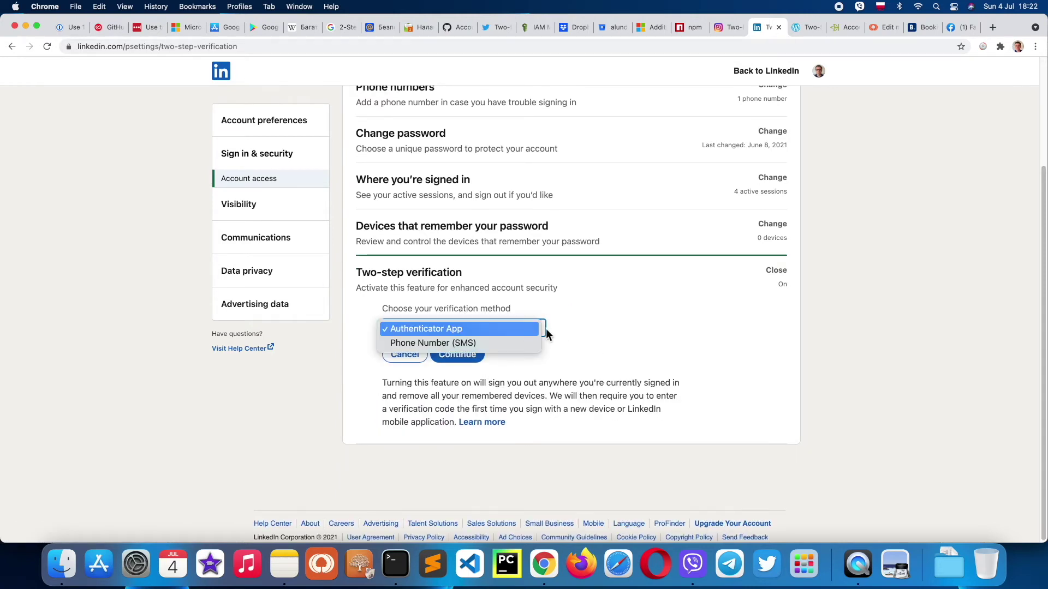
left_click(532, 330)
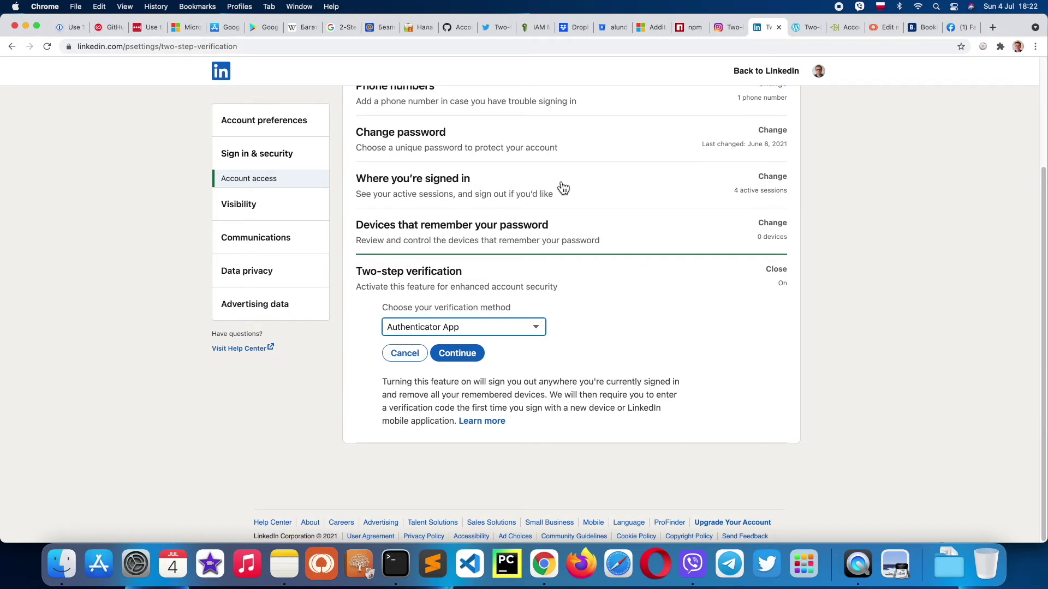
left_click(454, 29)
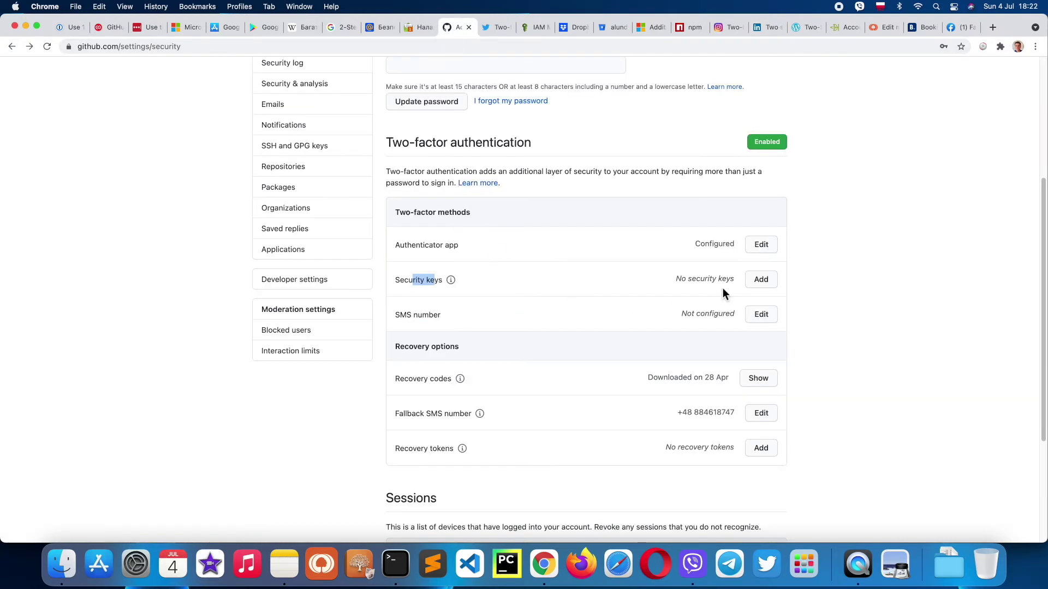
left_click(770, 27)
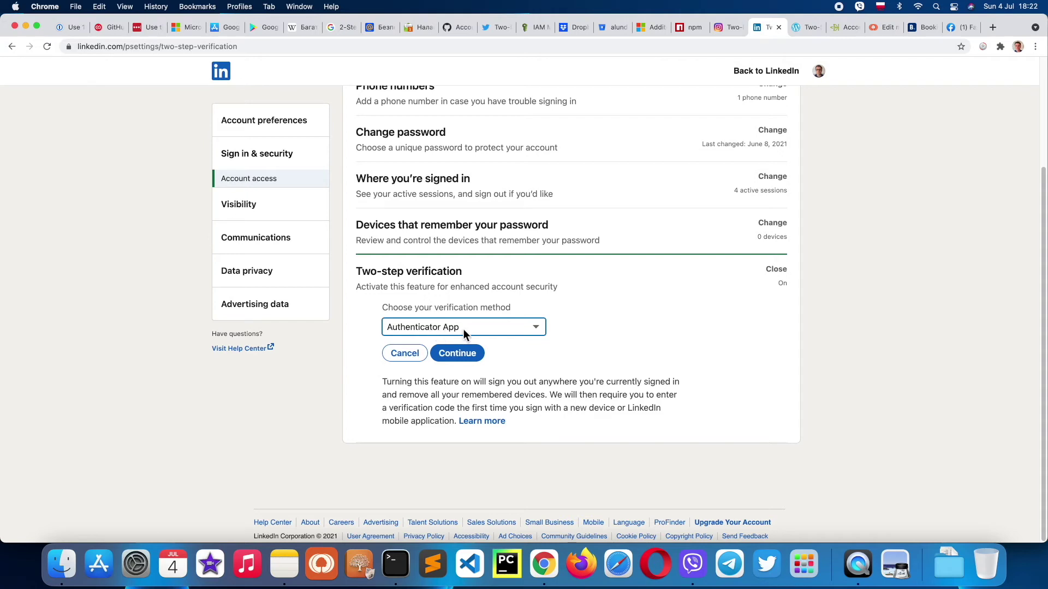
left_click(475, 355)
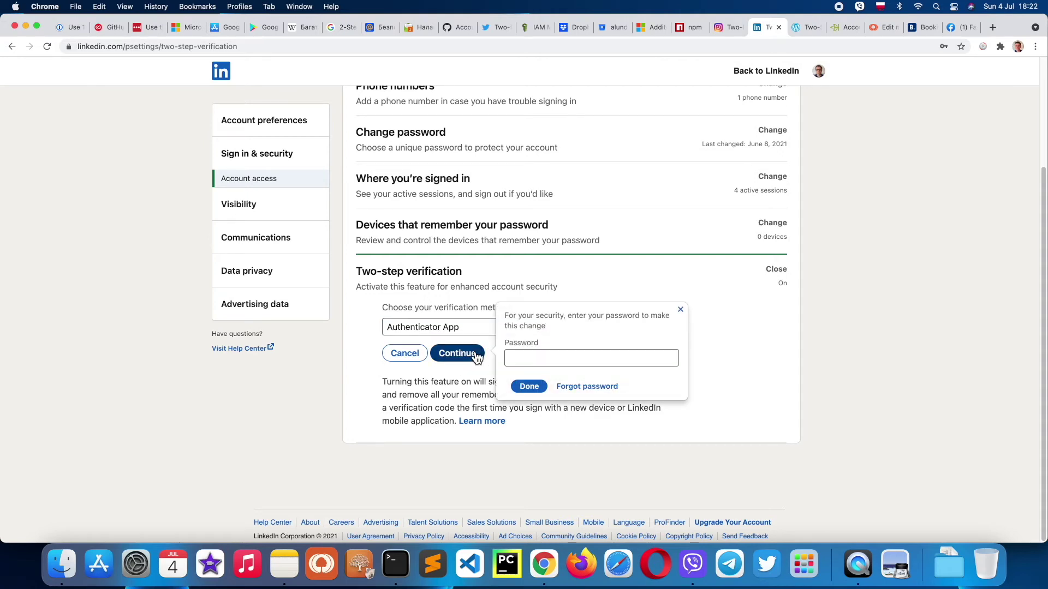
Confirm the change with the saved account password.
left_click(513, 356)
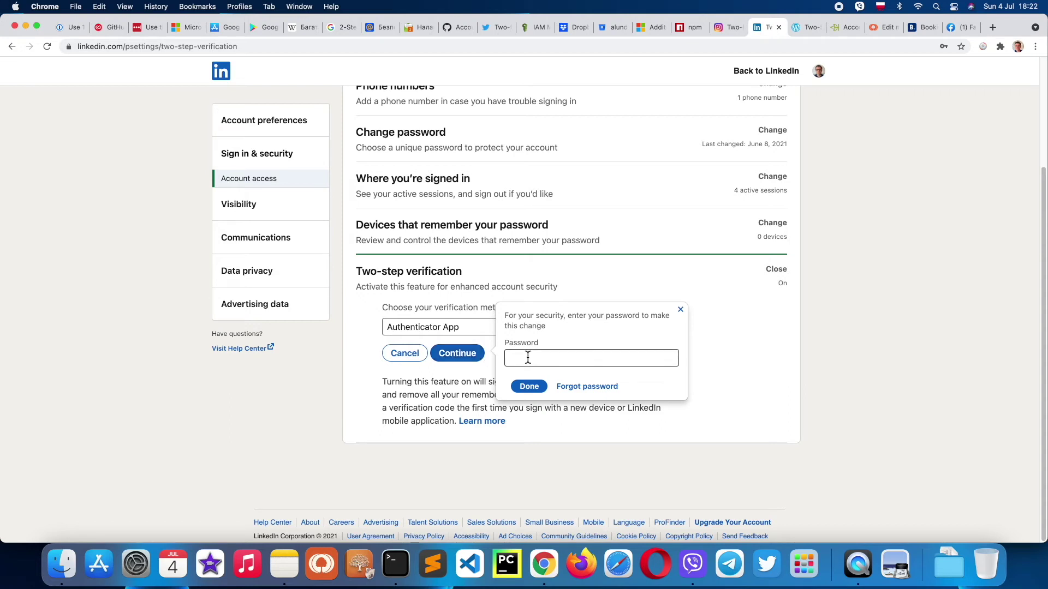
left_click(549, 394)
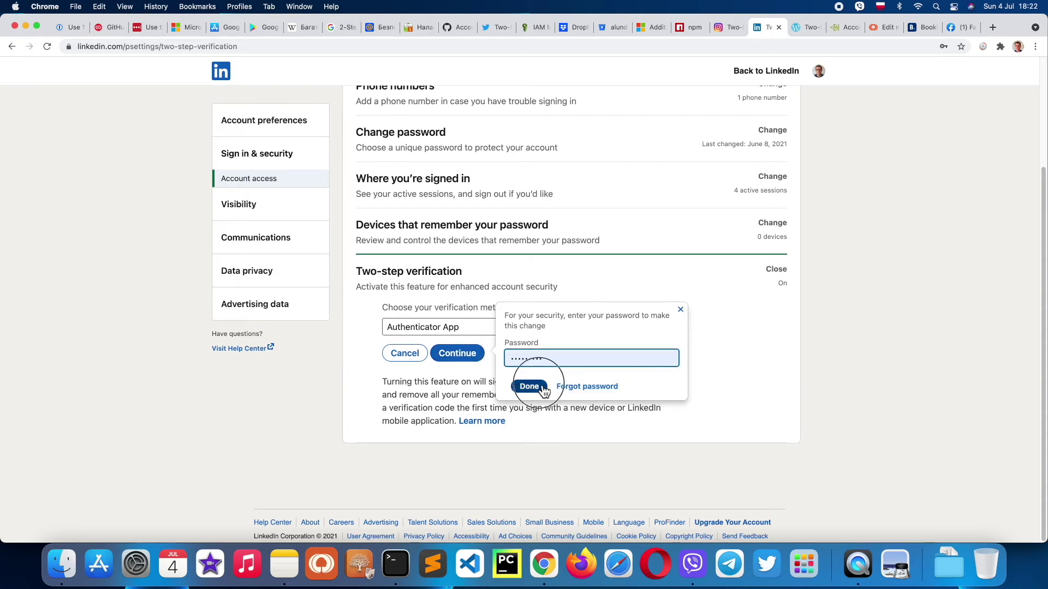
left_click(525, 386)
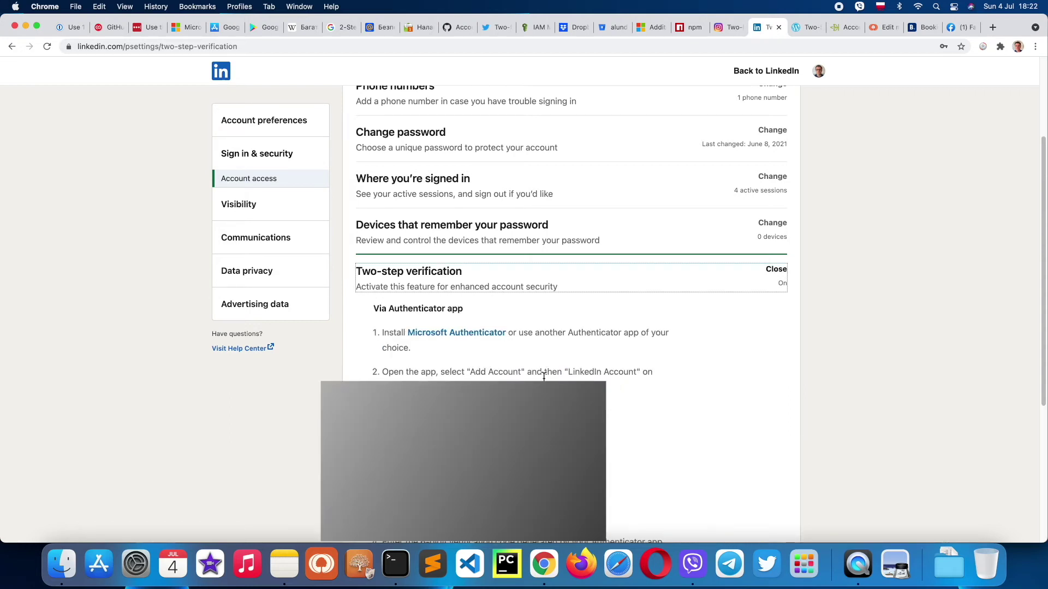
Enter the authenticator app's verification code to finish LinkedIn's Authenticator app setup.
scroll(545, 377, "down", 1)
scroll(545, 377, "up", 3)
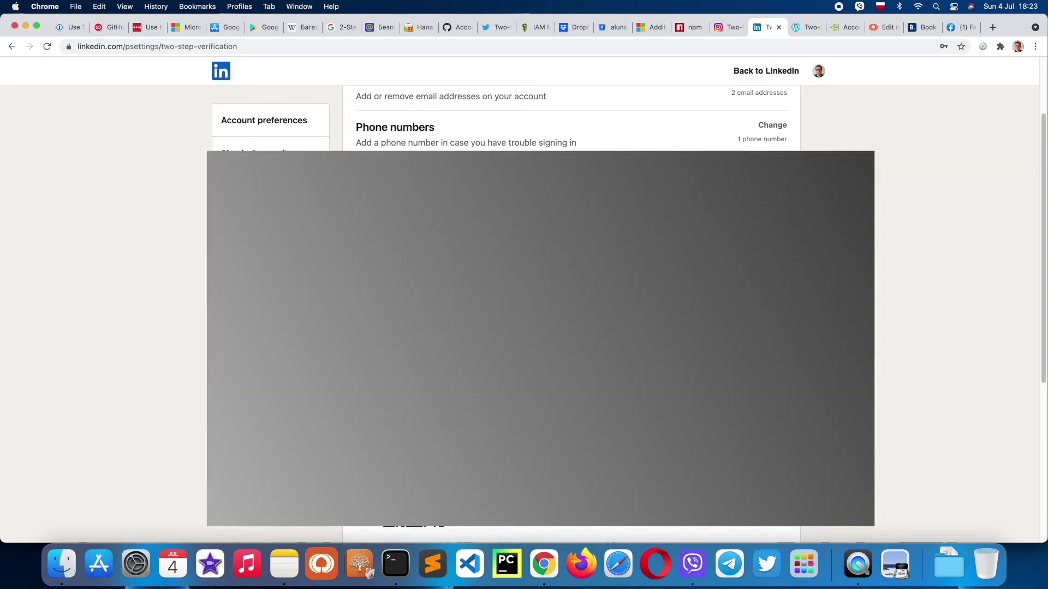
scroll(463, 402, "down", 5)
left_click(461, 327)
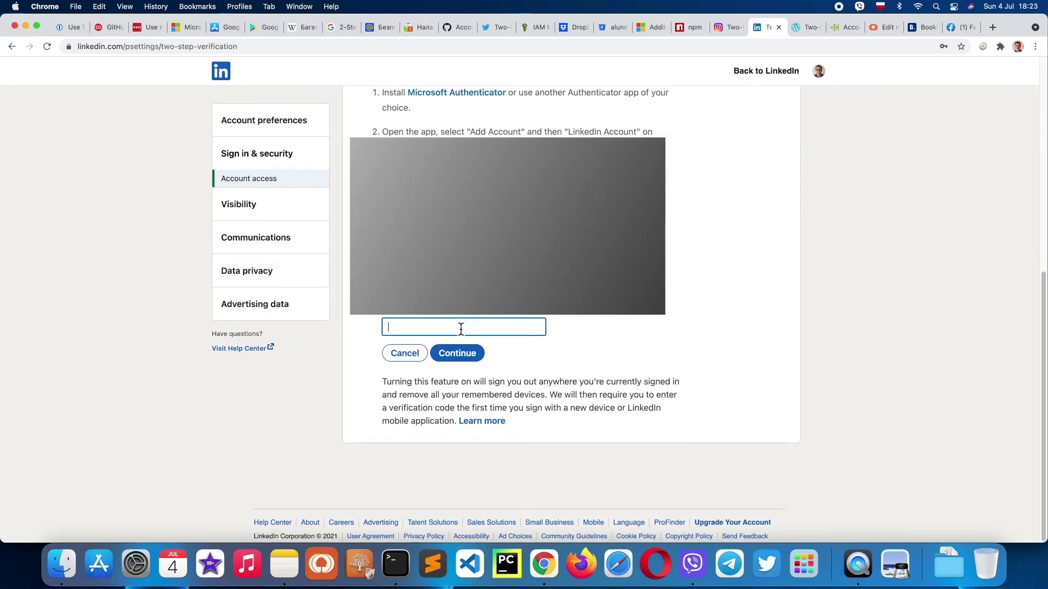
left_click(473, 355)
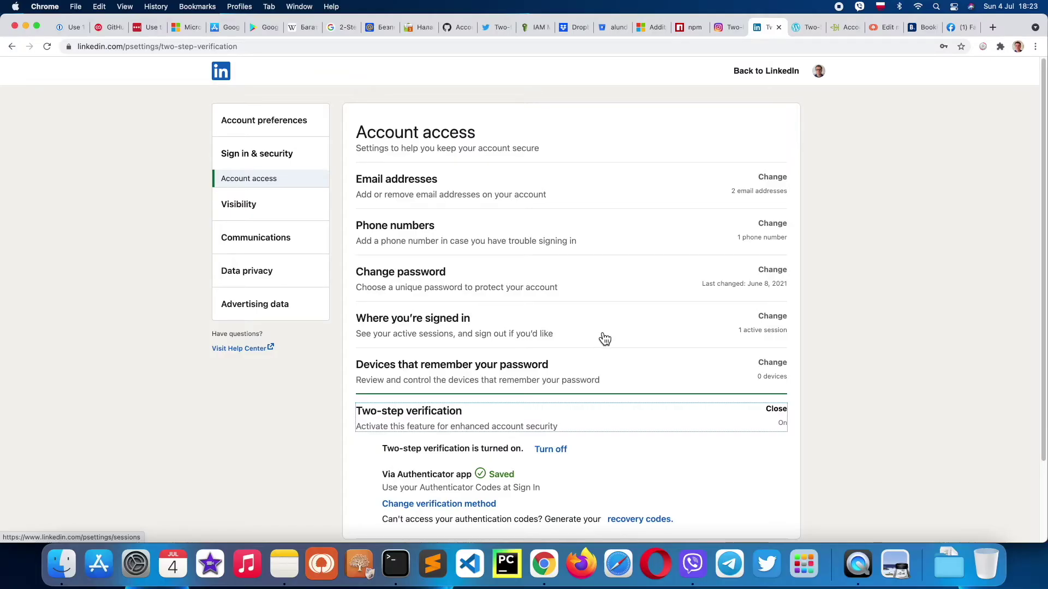
scroll(600, 339, "down", 1)
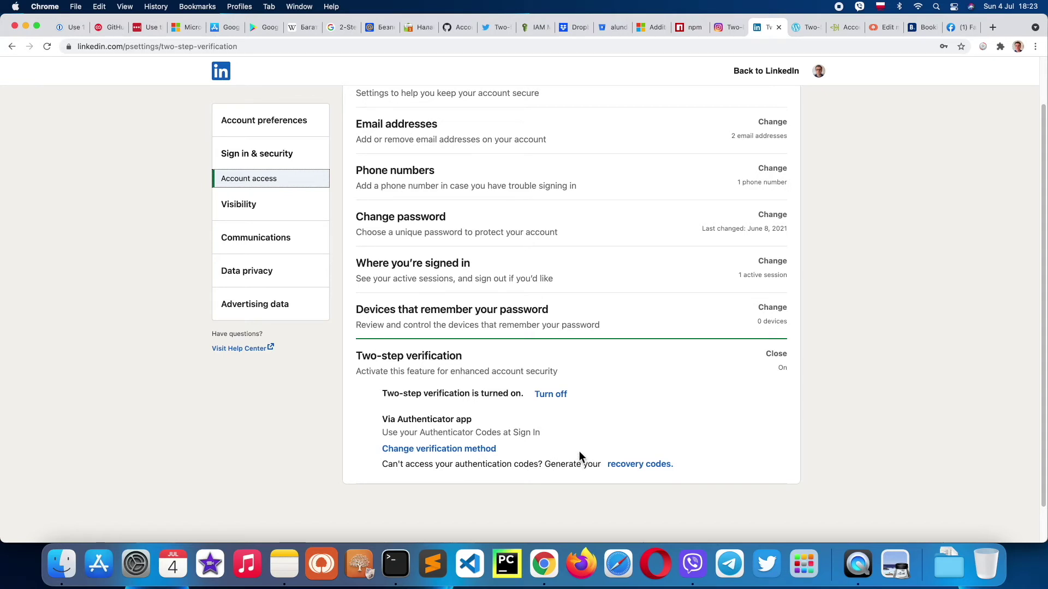
left_click(441, 456)
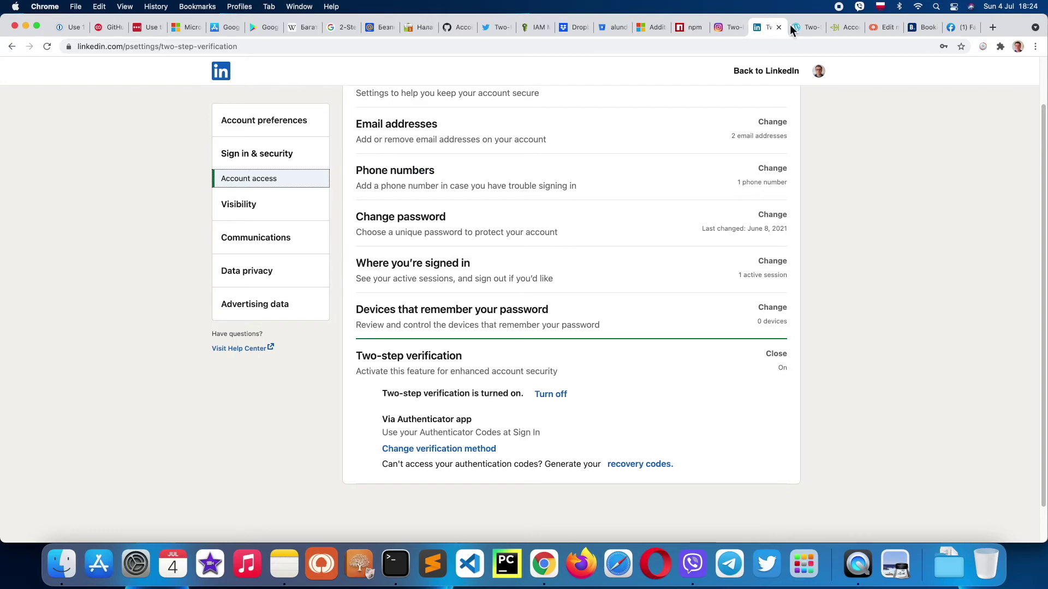
Switch to WordPress.com's Two-Step Authentication security page.
left_click(801, 29)
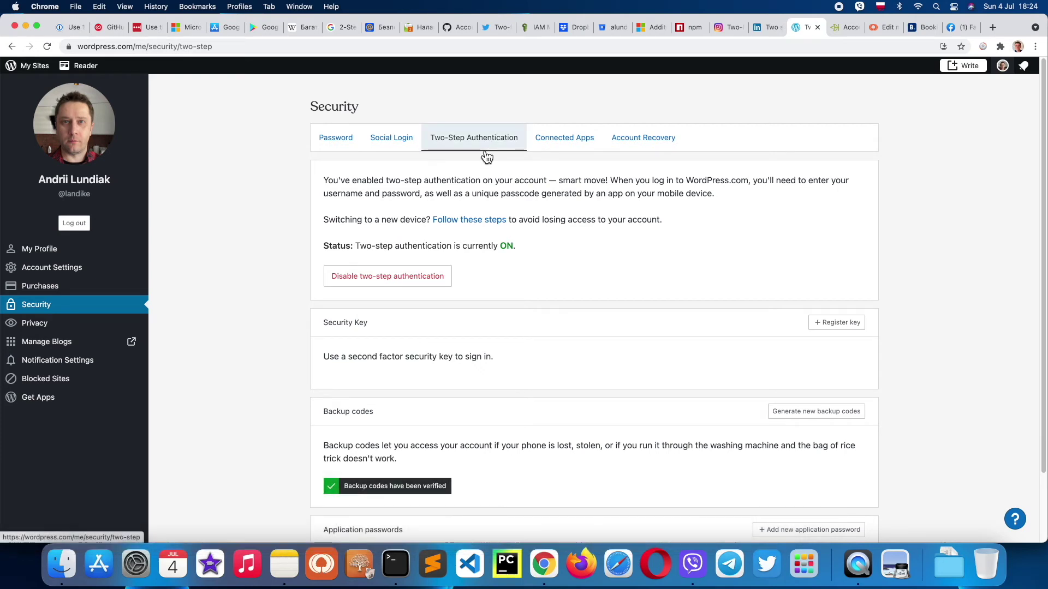
Scroll the WordPress.com Two-Step Authentication page and start adding a new application password.
scroll(479, 186, "down", 3)
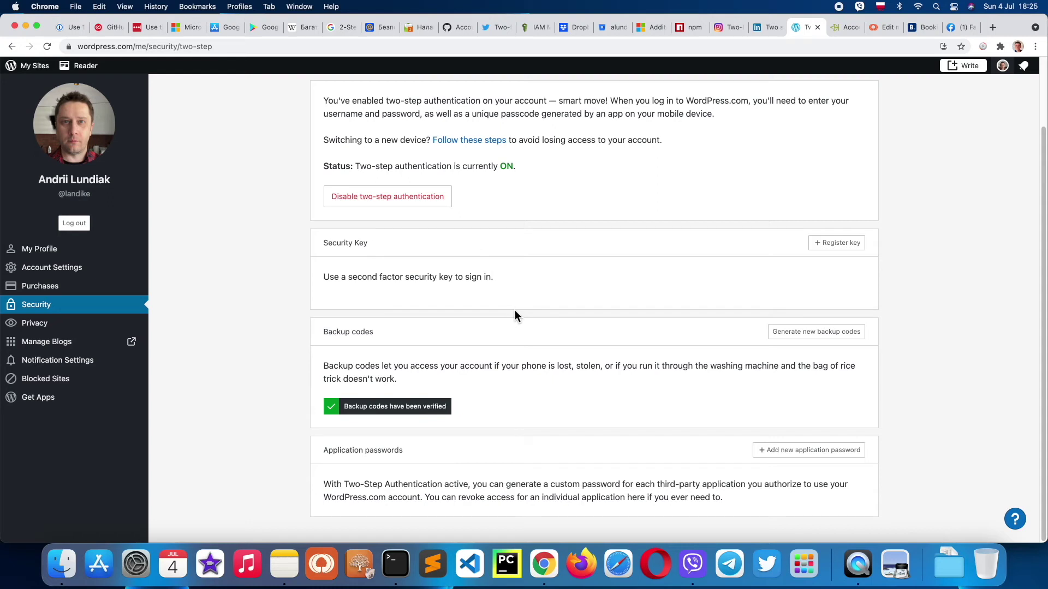
scroll(515, 310, "up", 1)
scroll(516, 310, "down", 1)
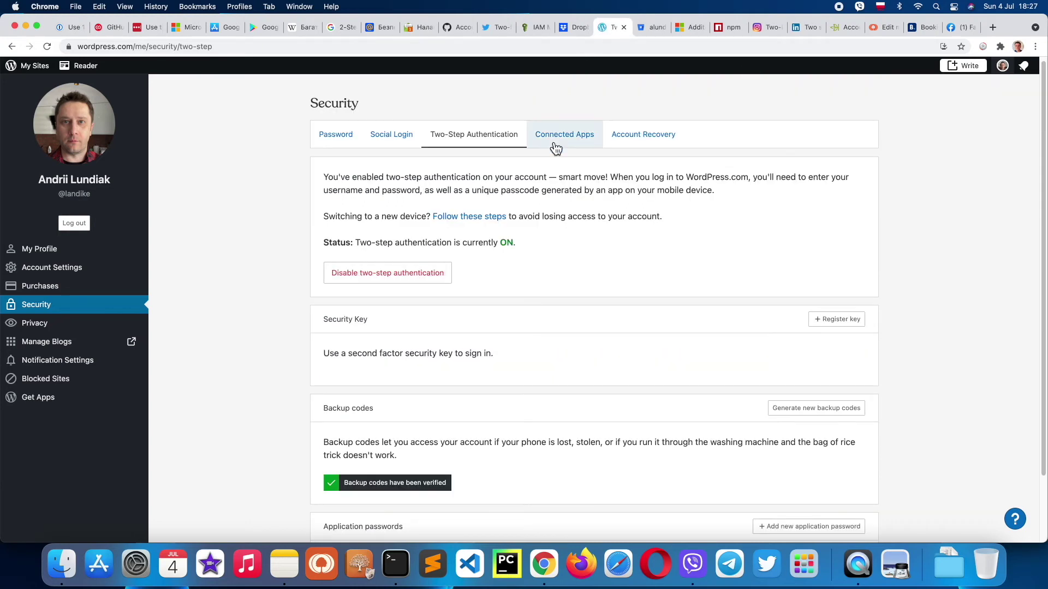
scroll(535, 156, "down", 3)
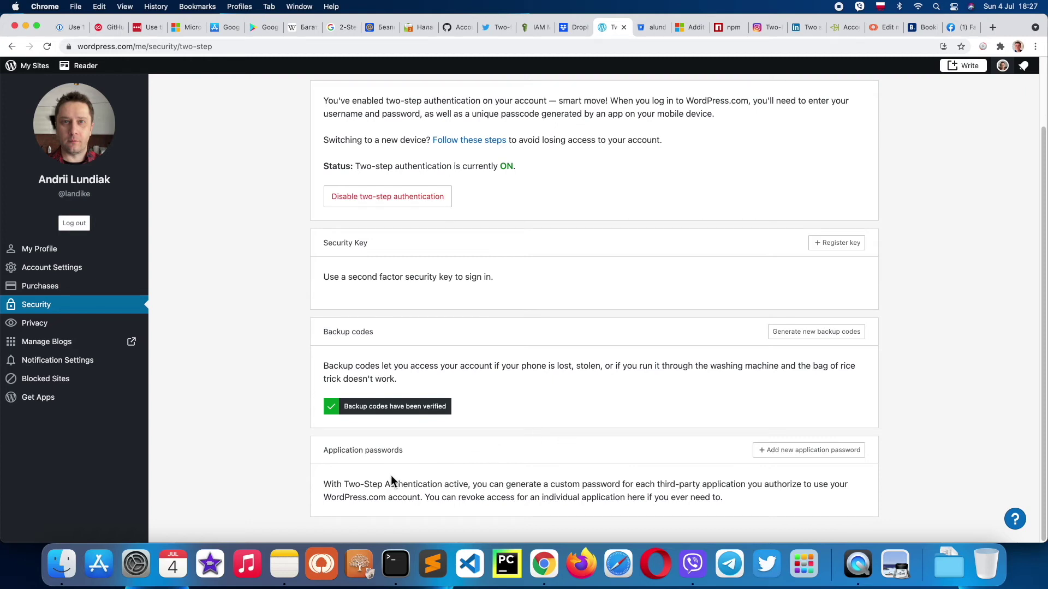
left_click(819, 459)
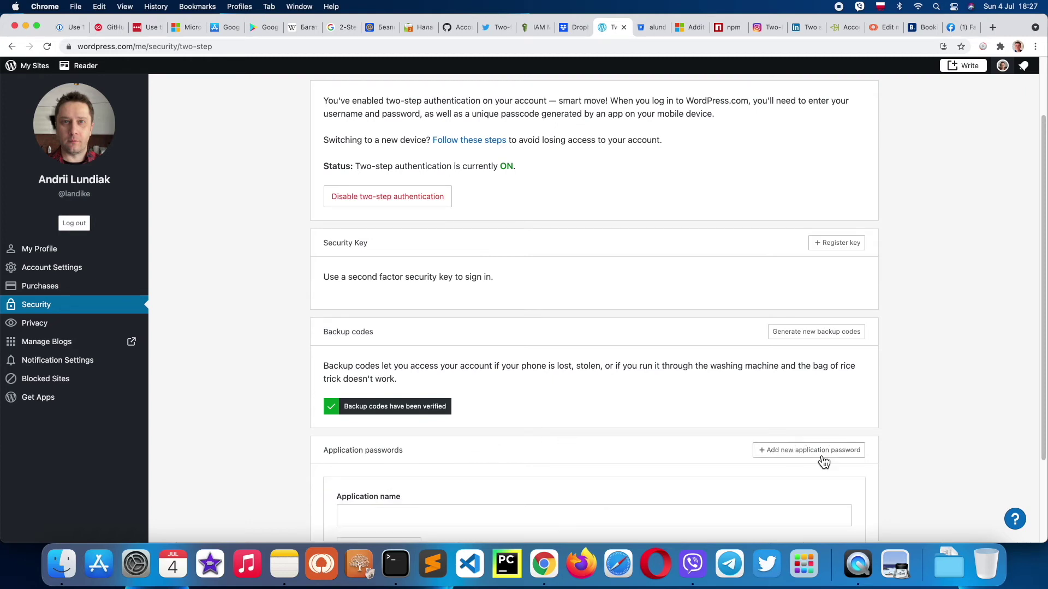
Name the new application password 'Slack', then go to GitHub's security settings.
scroll(655, 448, "down", 3)
left_click(526, 437)
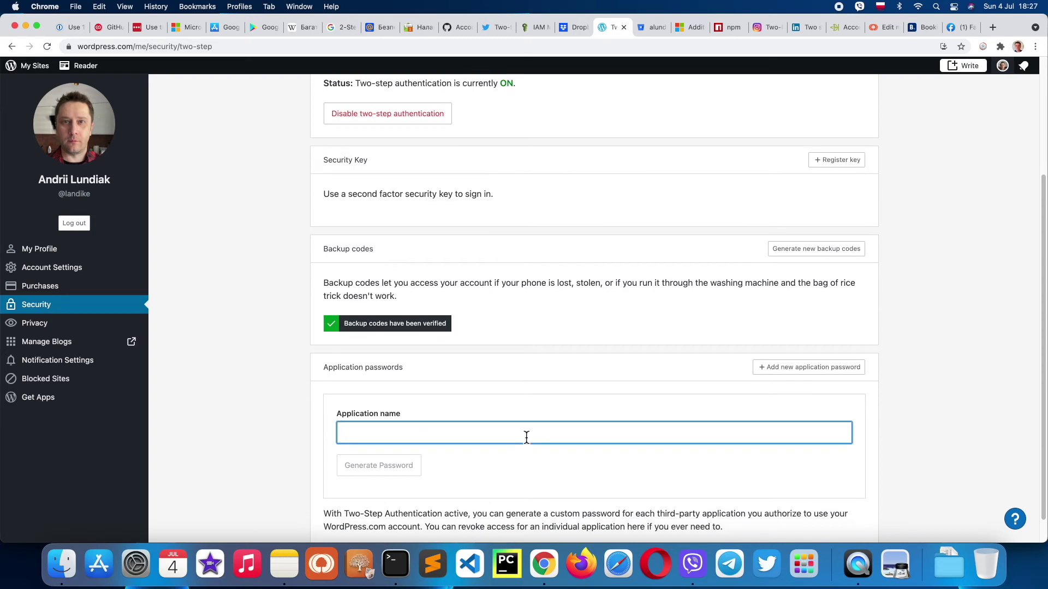
scroll(525, 436, "down", 1)
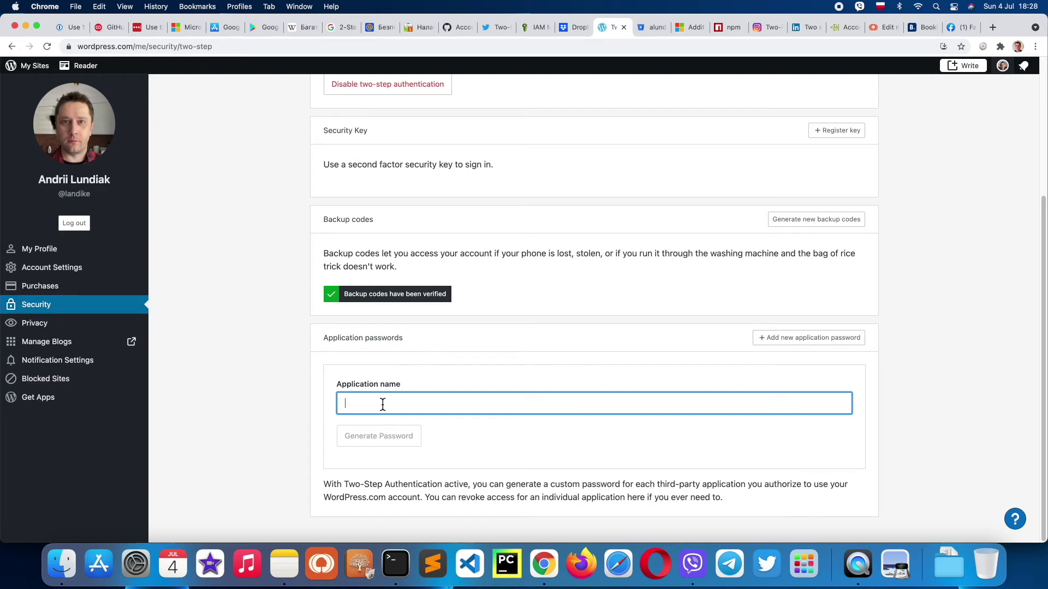
type("Slak")
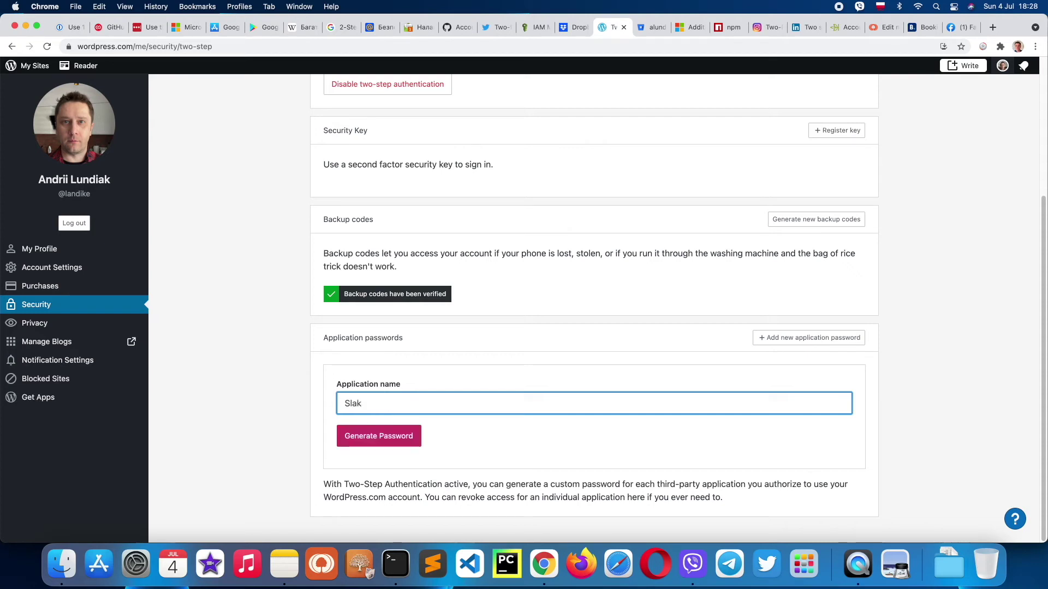
key("BackSpace")
type("ck")
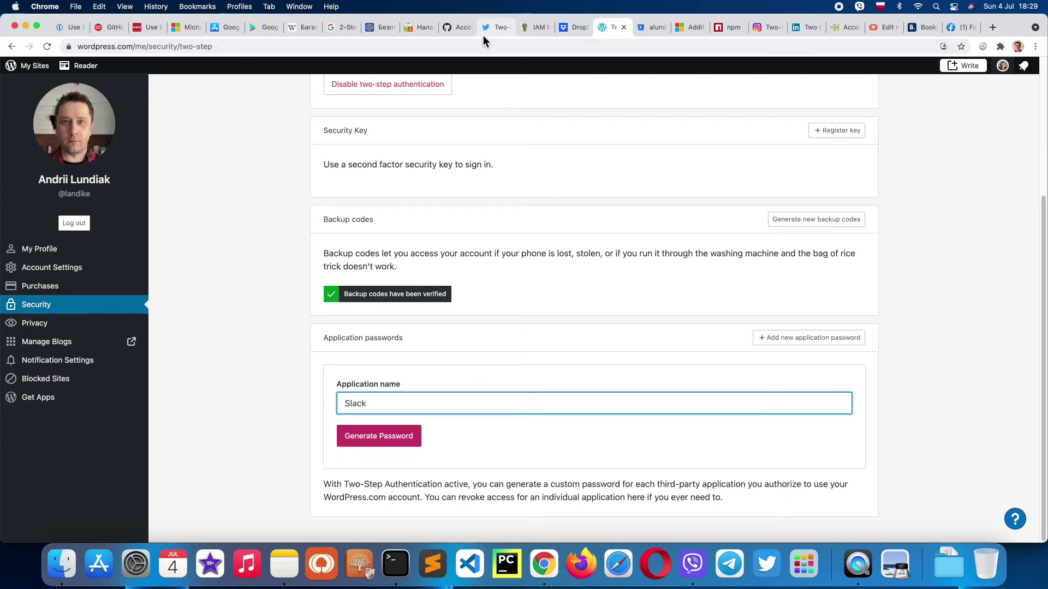
left_click(456, 29)
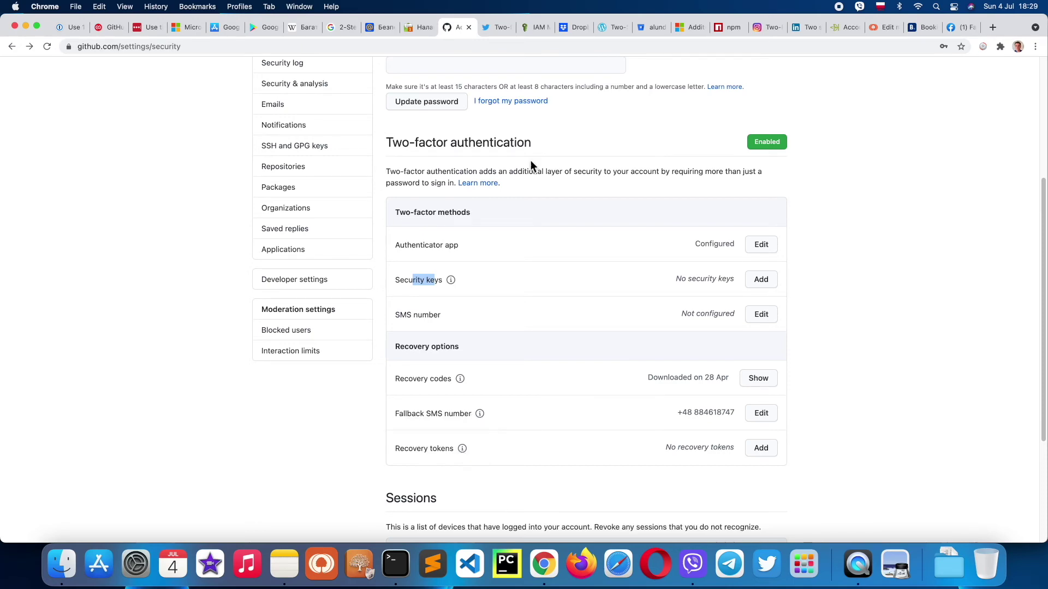
Move the WordPress tab beside GitHub and review the Twitter, Dropbox, Bitbucket, Microsoft, LinkedIn and Ancestry pages.
left_click_drag(604, 34, 484, 28)
left_click(533, 34)
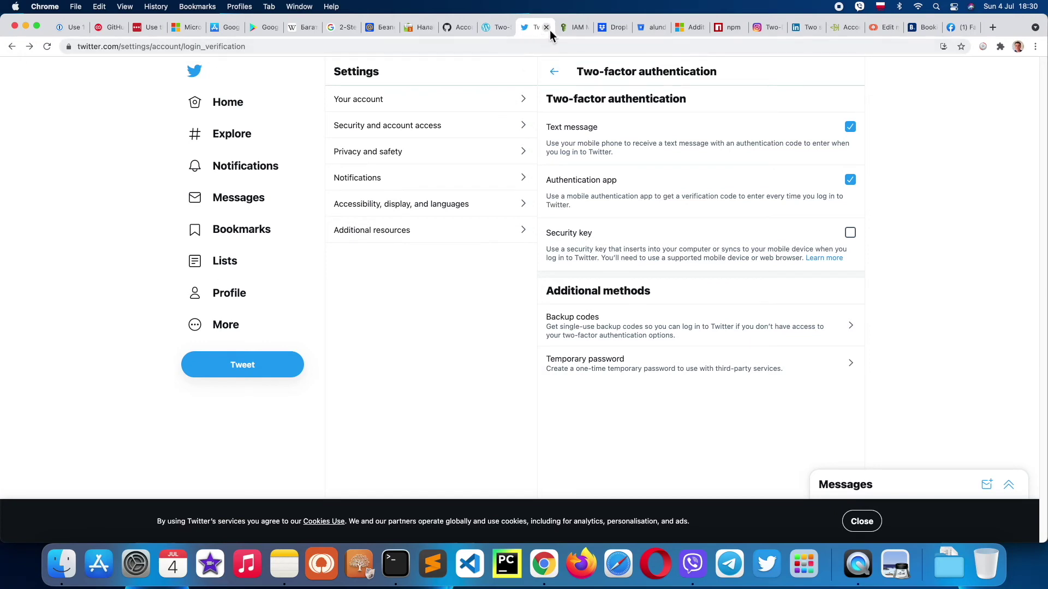
left_click(605, 28)
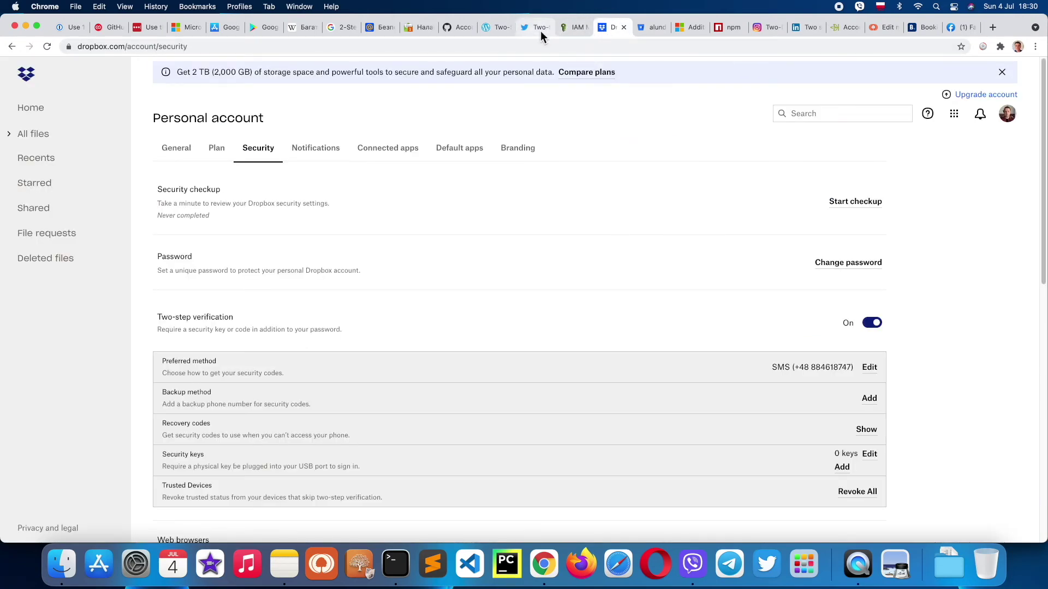
left_click(654, 31)
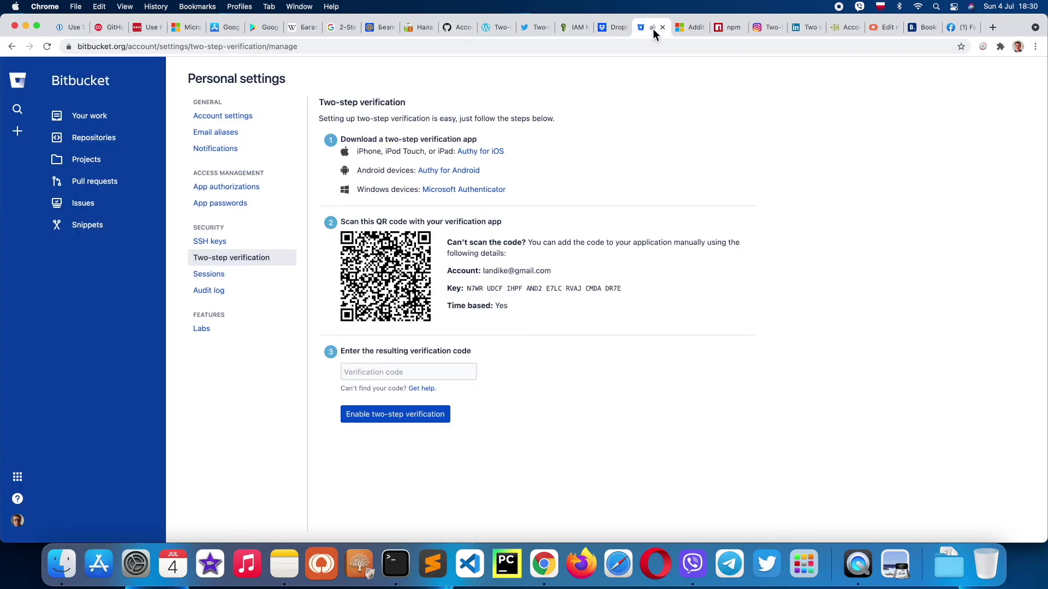
left_click(691, 28)
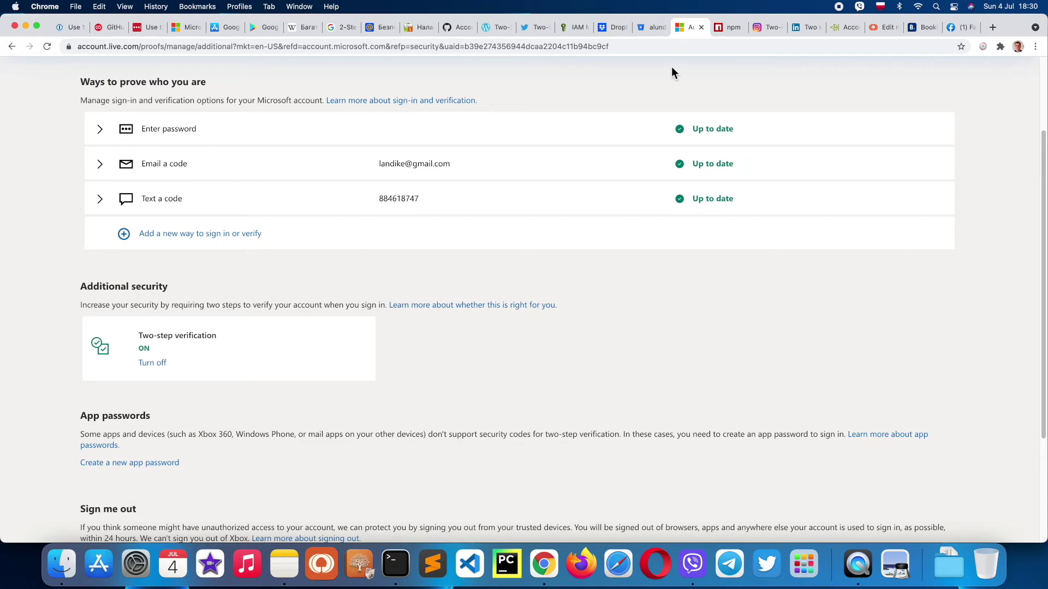
left_click(807, 31)
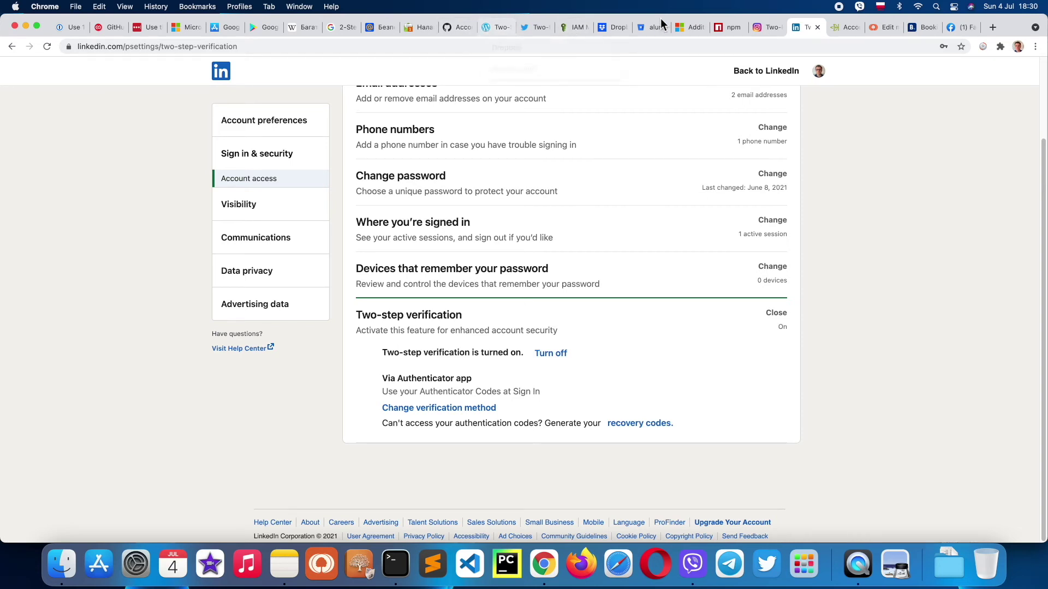
left_click(844, 27)
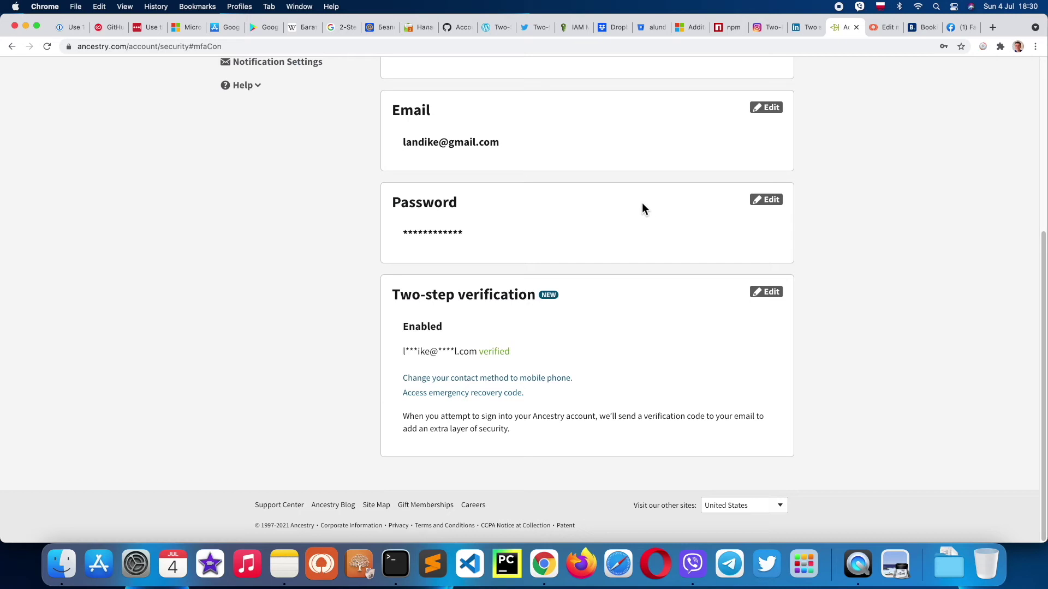
Review Ancestry's Account Credentials page, showing two-step verification Enabled, and its account menu.
scroll(280, 224, "up", 5)
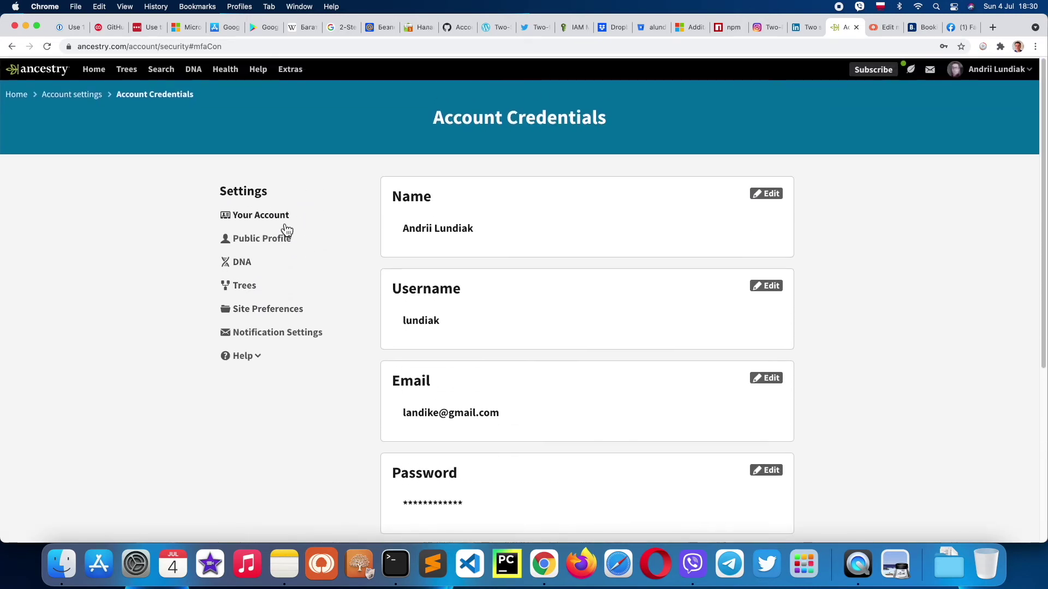
scroll(375, 218, "down", 5)
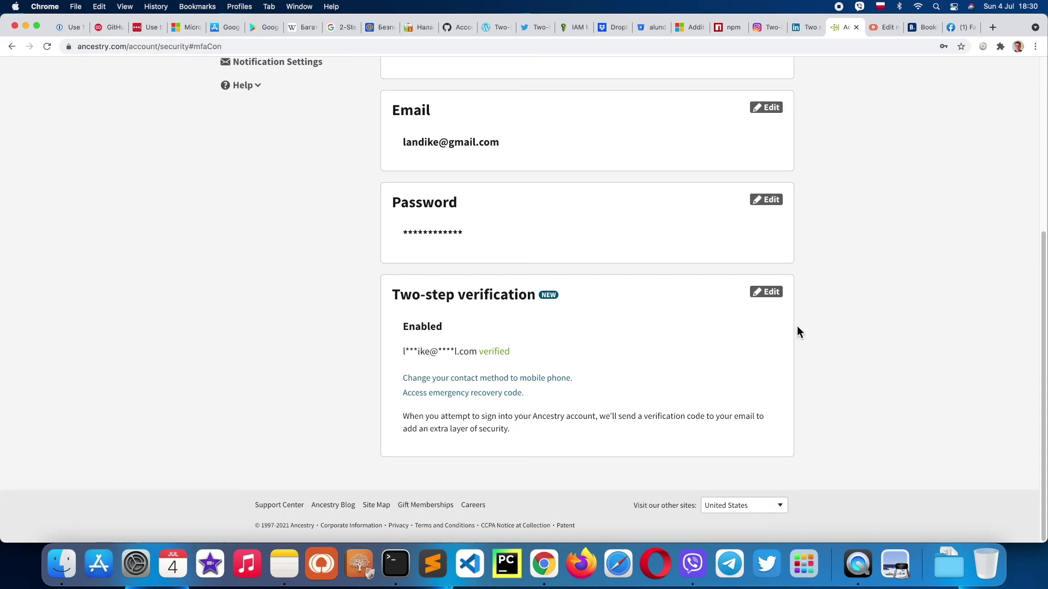
scroll(796, 326, "up", 5)
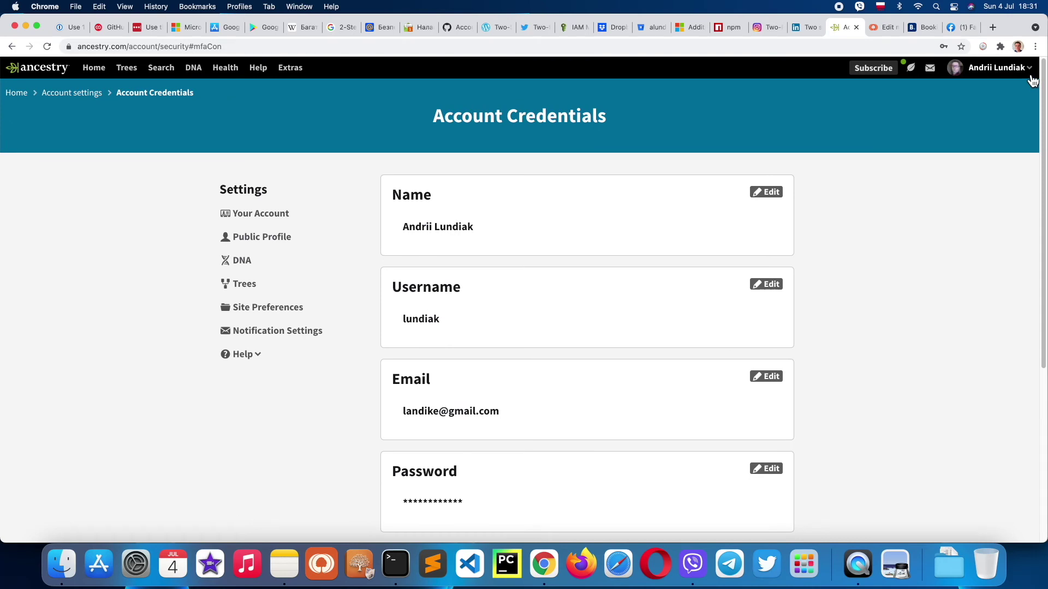
left_click(996, 69)
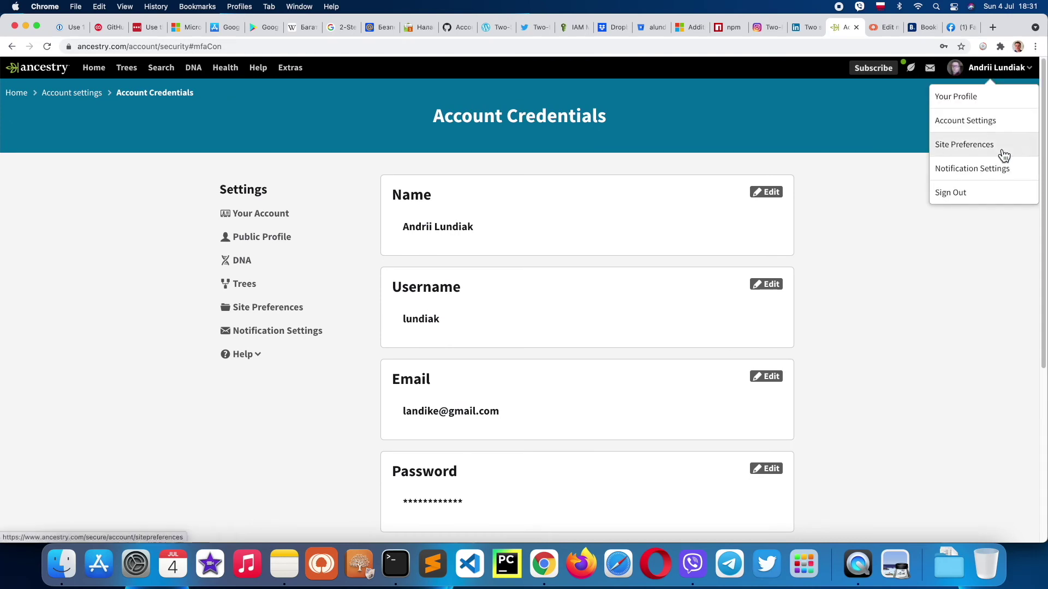
left_click(928, 285)
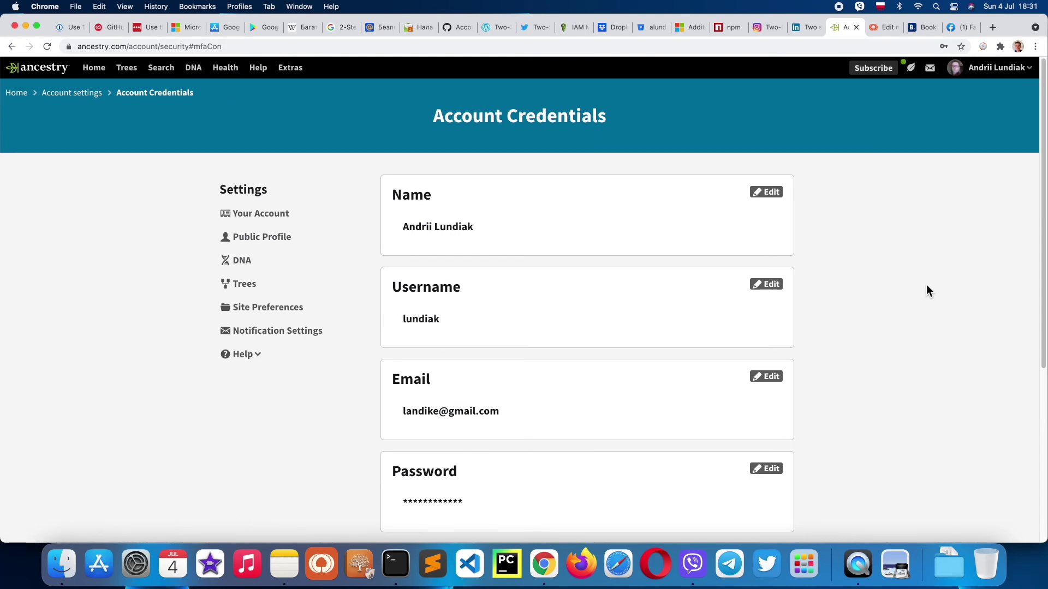
Highlight Ancestry's masked verification email, then return to LinkedIn's two-step verification page.
scroll(912, 278, "down", 5)
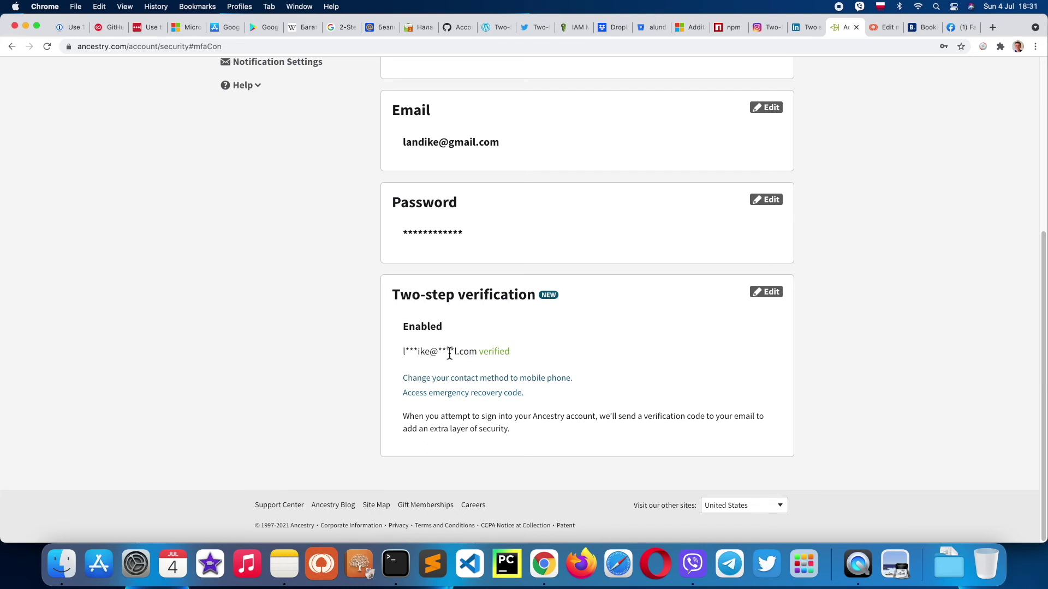
left_click_drag(406, 353, 474, 361)
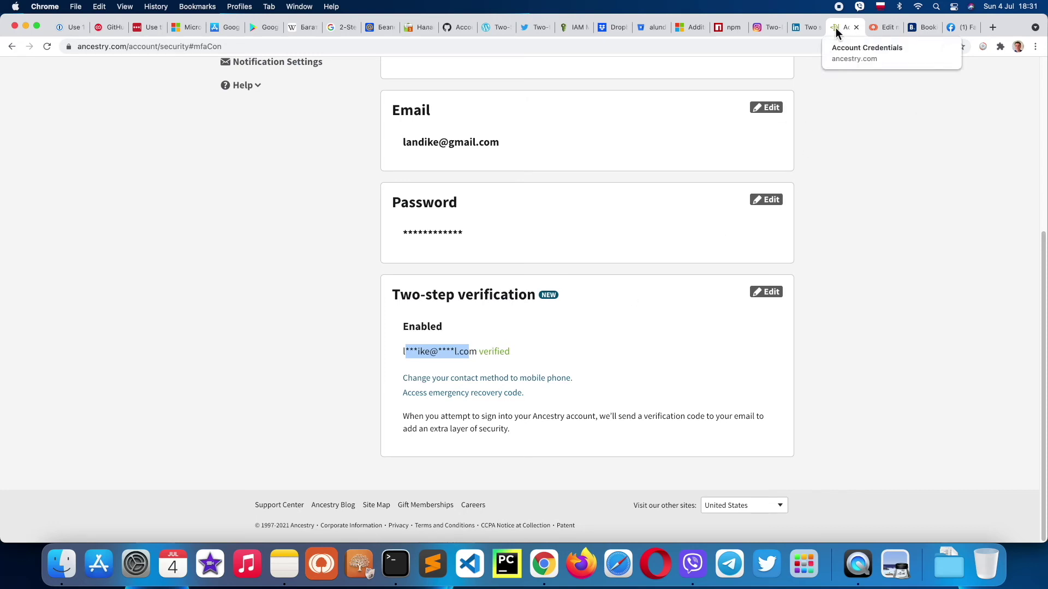
left_click(810, 31)
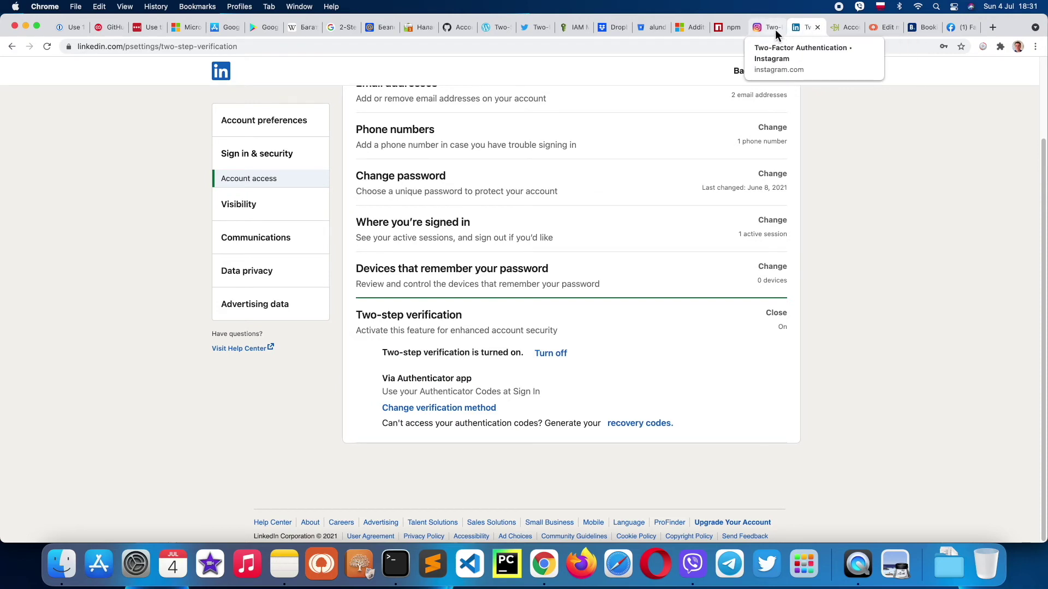
Cycle through the Instagram, Microsoft and npm tabs, reorder the Twitter and Instagram tabs, and land on Ancestry.
left_click(774, 32)
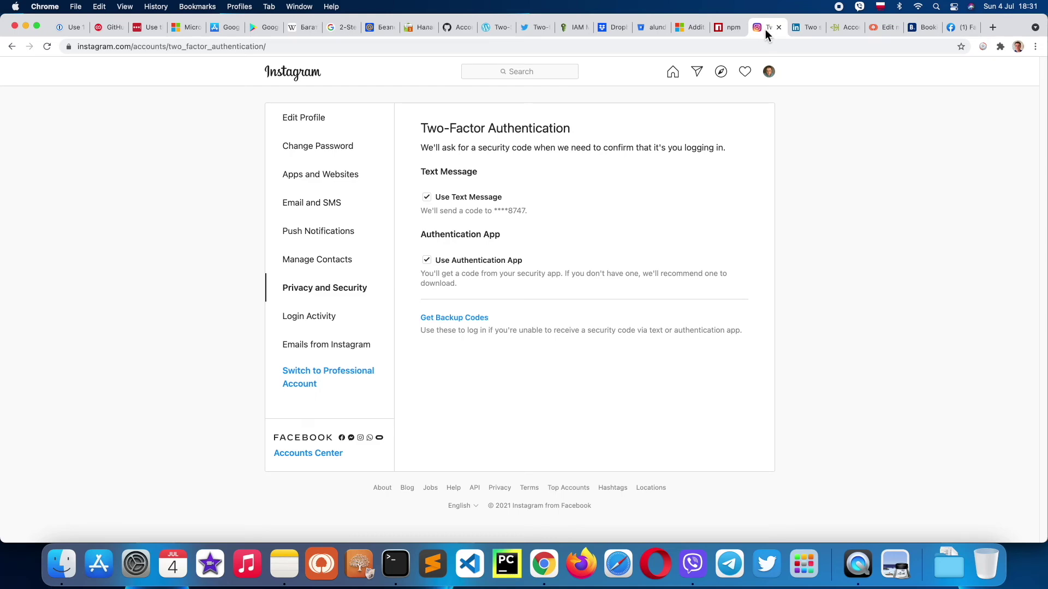
left_click_drag(542, 30, 678, 27)
left_click(680, 28)
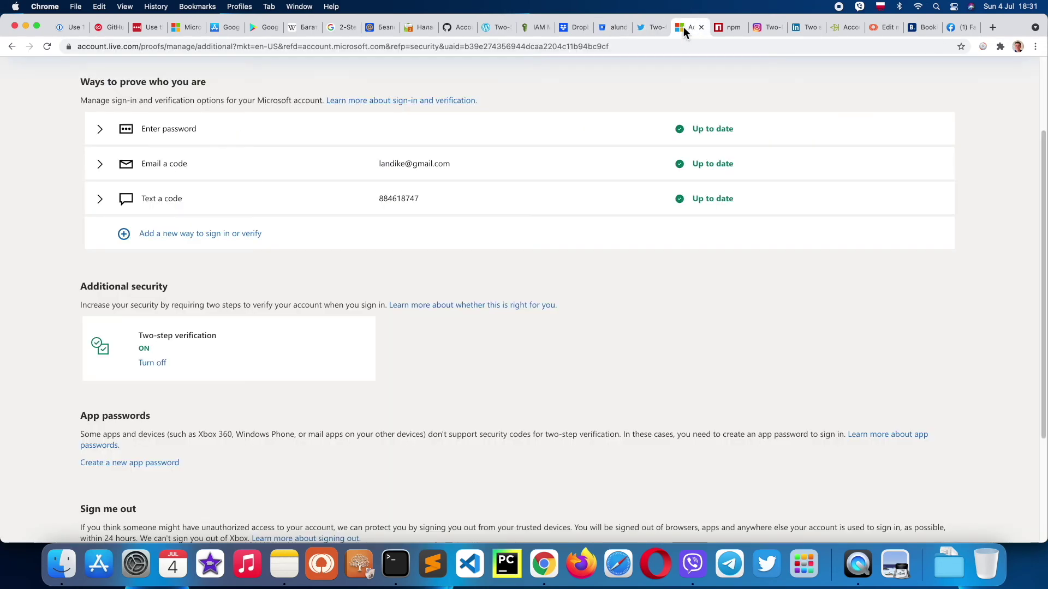
left_click(719, 31)
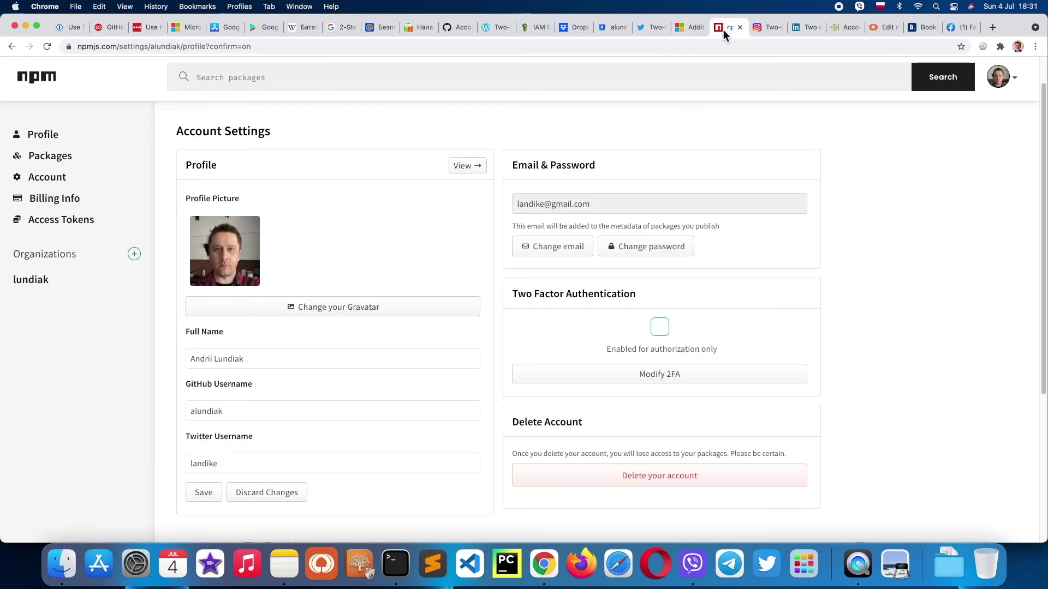
left_click(768, 30)
left_click_drag(766, 29, 722, 29)
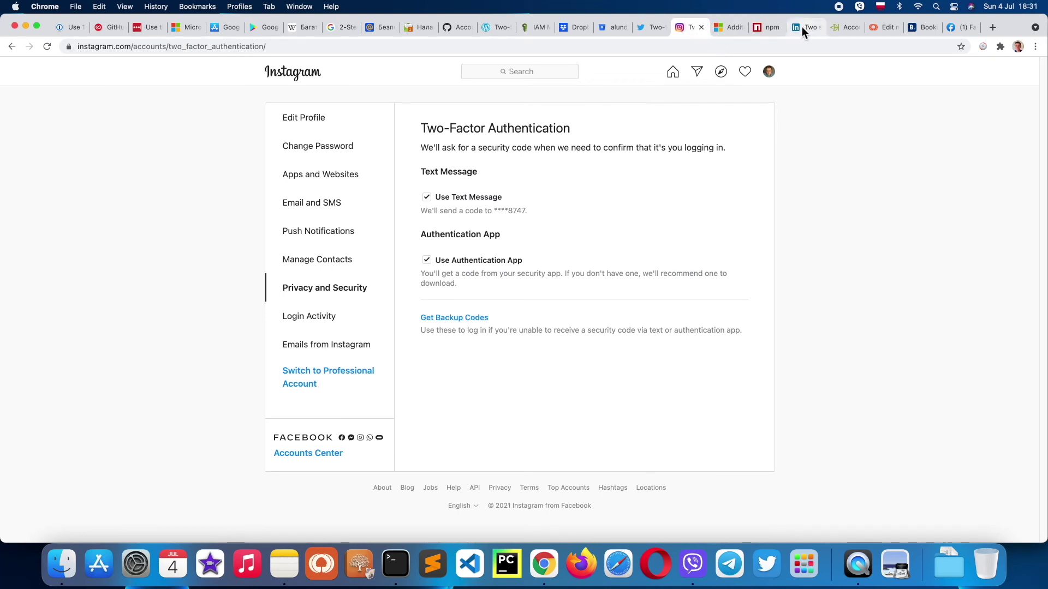
left_click(835, 31)
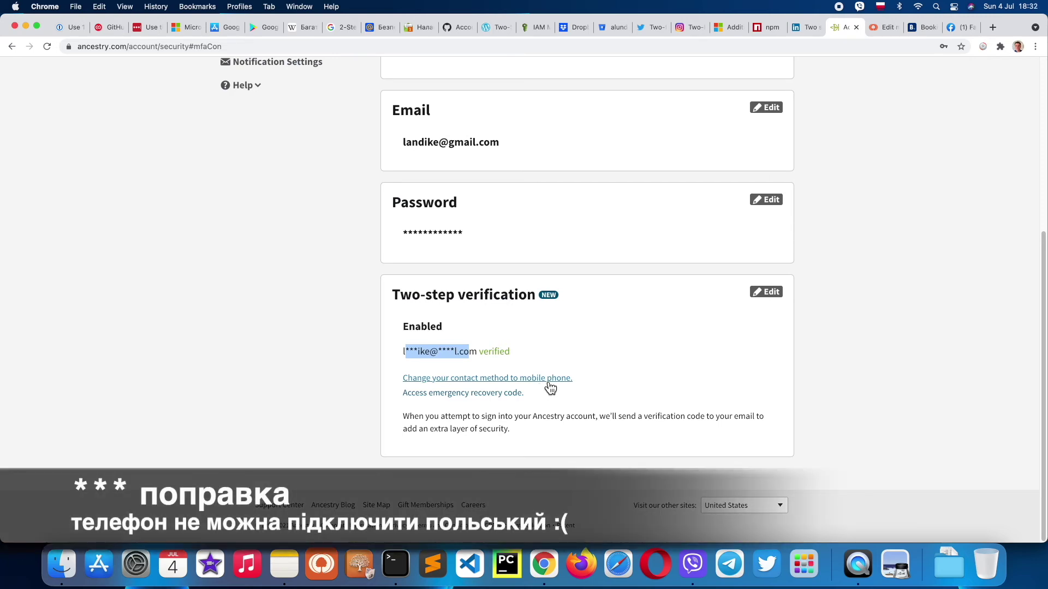
left_click(551, 387)
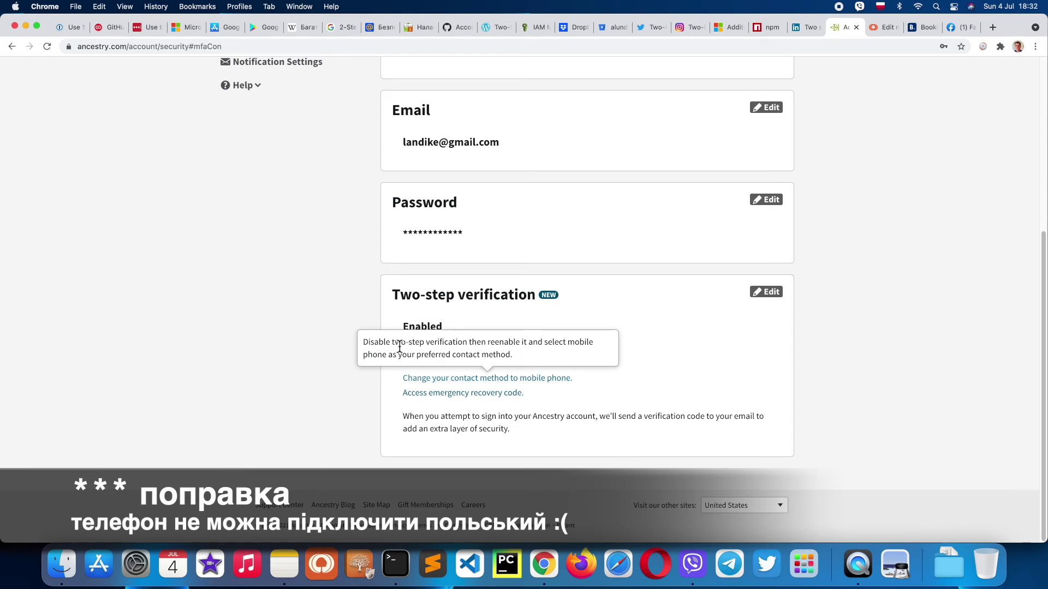
left_click(719, 355)
left_click(805, 30)
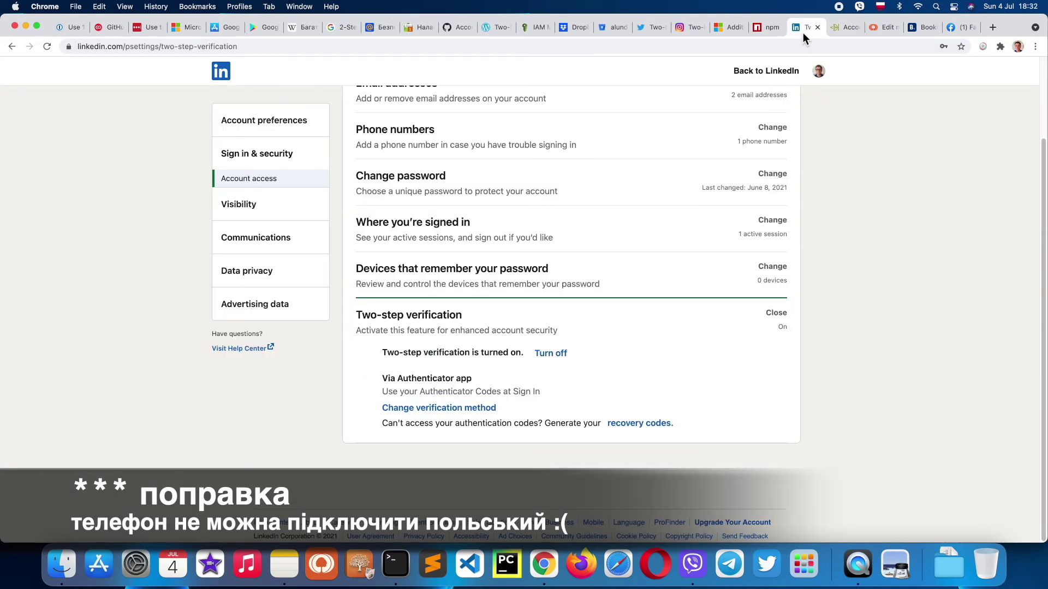
left_click(838, 30)
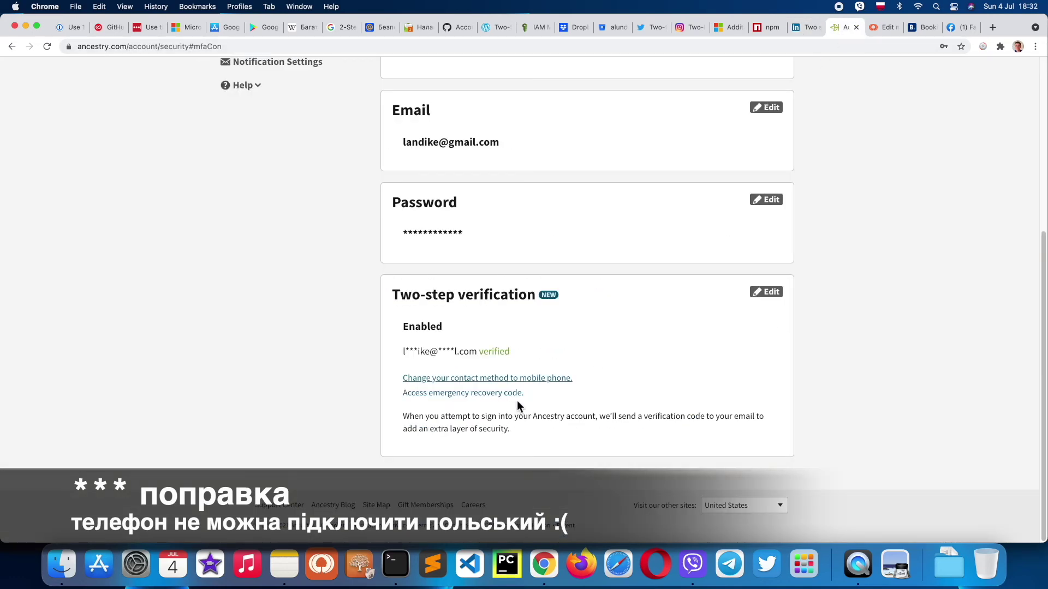
left_click_drag(422, 353, 442, 354)
left_click(449, 383)
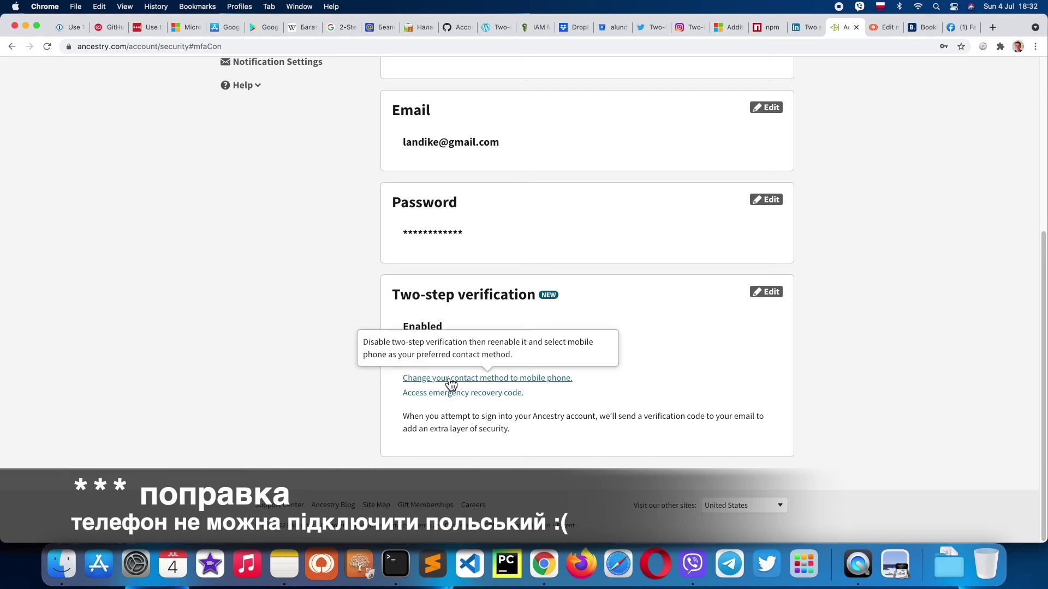
left_click(710, 363)
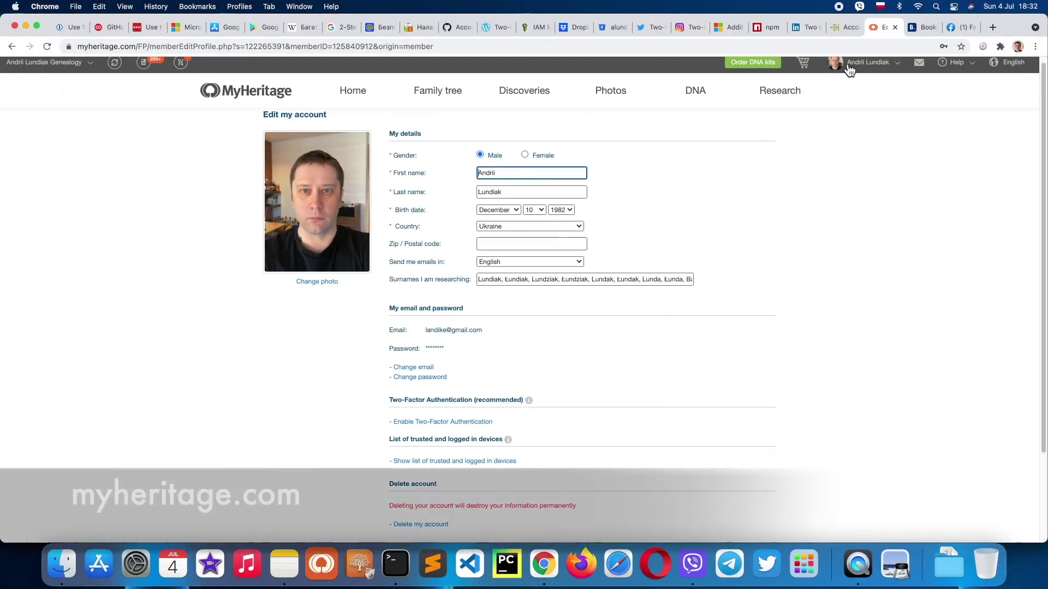
On MyHeritage's Edit my account page, start and then cancel Two-Factor Authentication setup, and view its info tip.
mouse_move(780, 91)
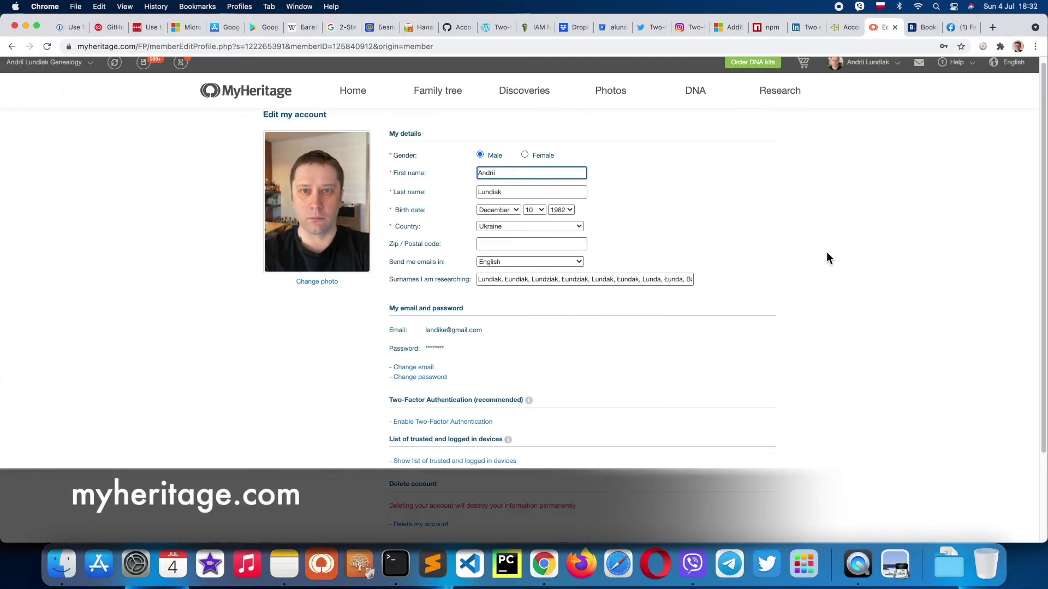
scroll(823, 252, "down", 4)
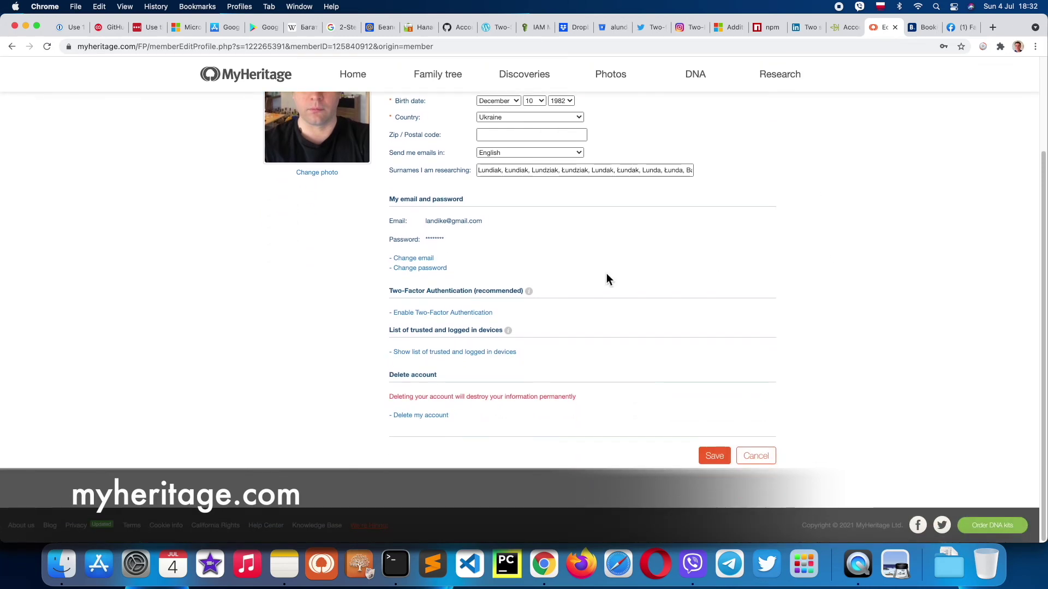
scroll(170, 208, "up", 4)
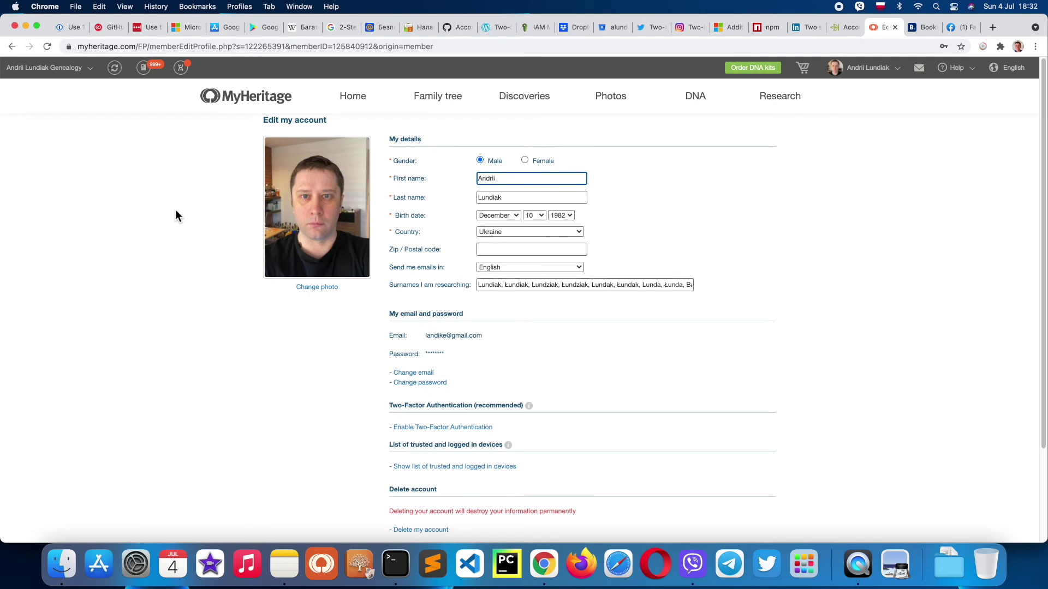
mouse_move(272, 199)
scroll(244, 292, "down", 5)
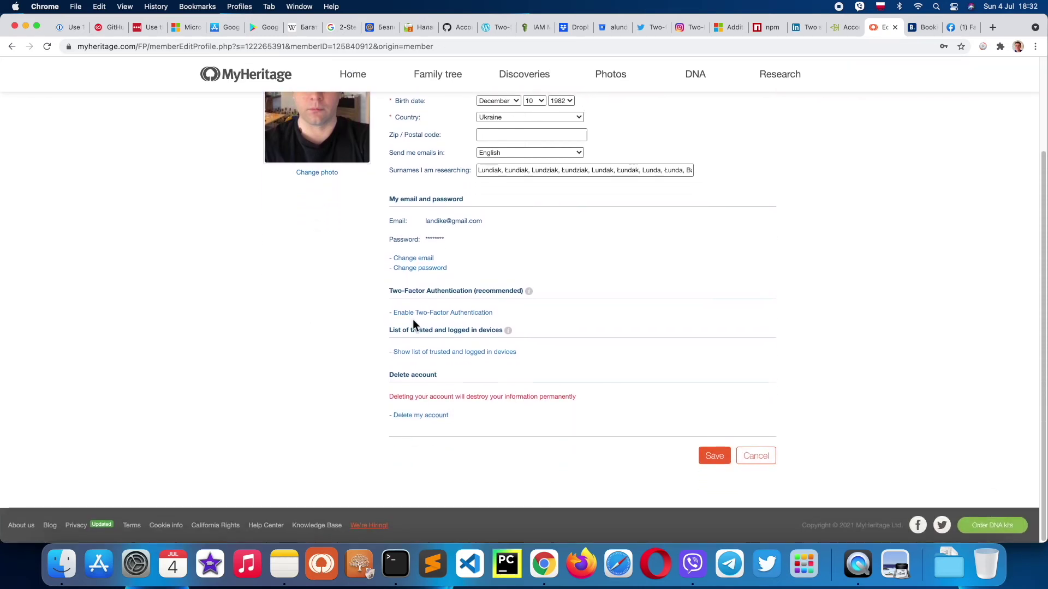
left_click(454, 320)
left_click(551, 370)
mouse_move(533, 294)
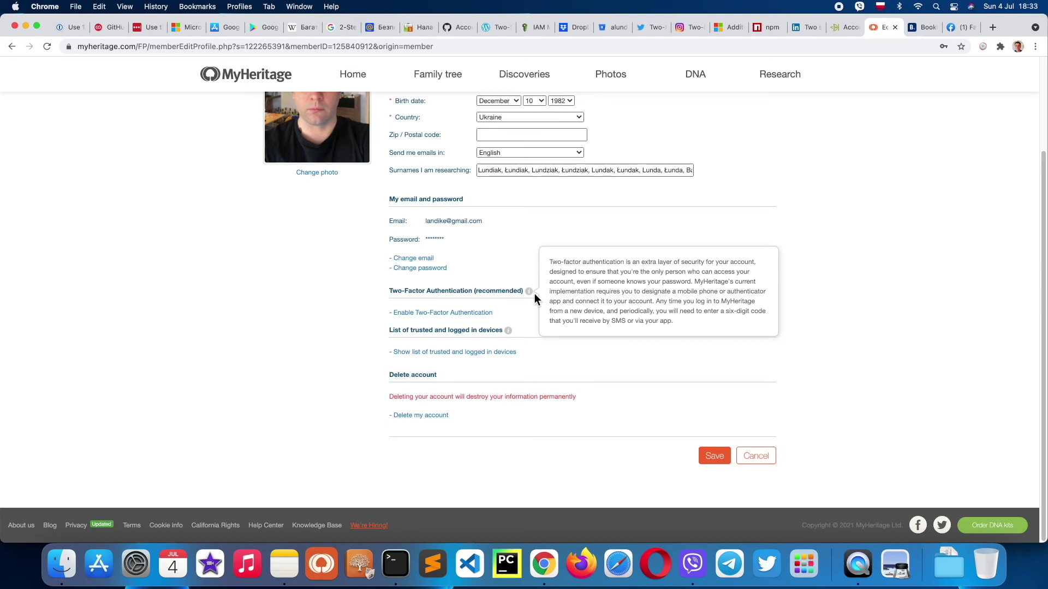
Enable MyHeritage two-factor authentication using the saved password, an authenticator app and its verification code.
left_click(485, 313)
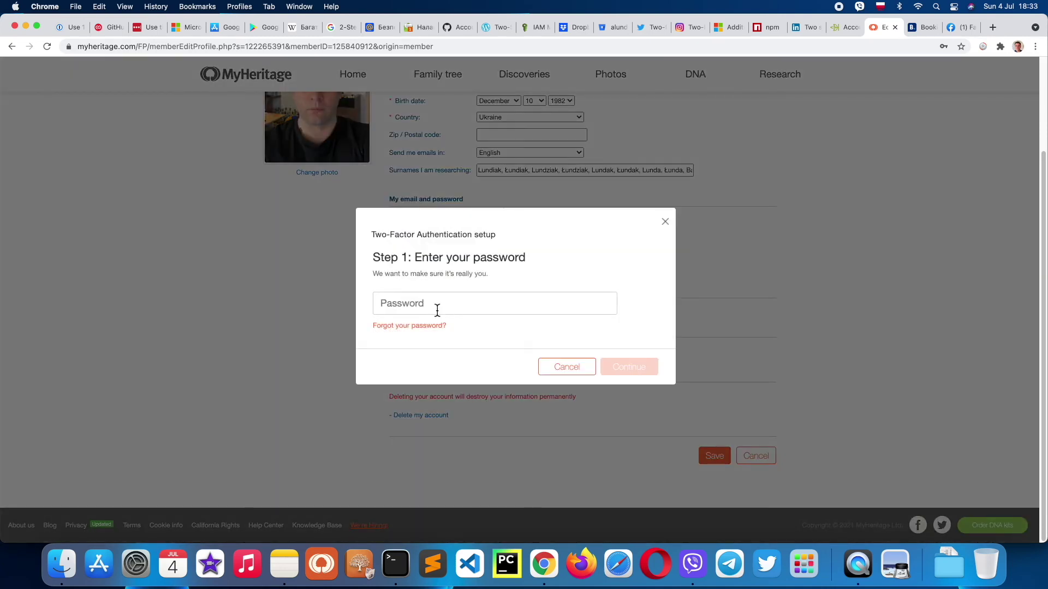
left_click(435, 307)
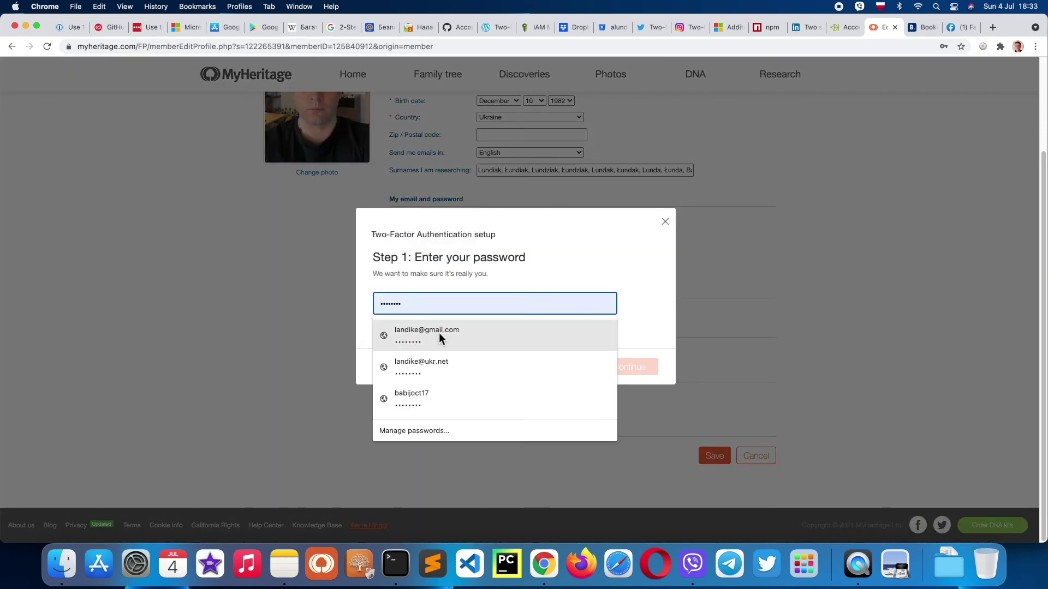
left_click(439, 333)
left_click(640, 373)
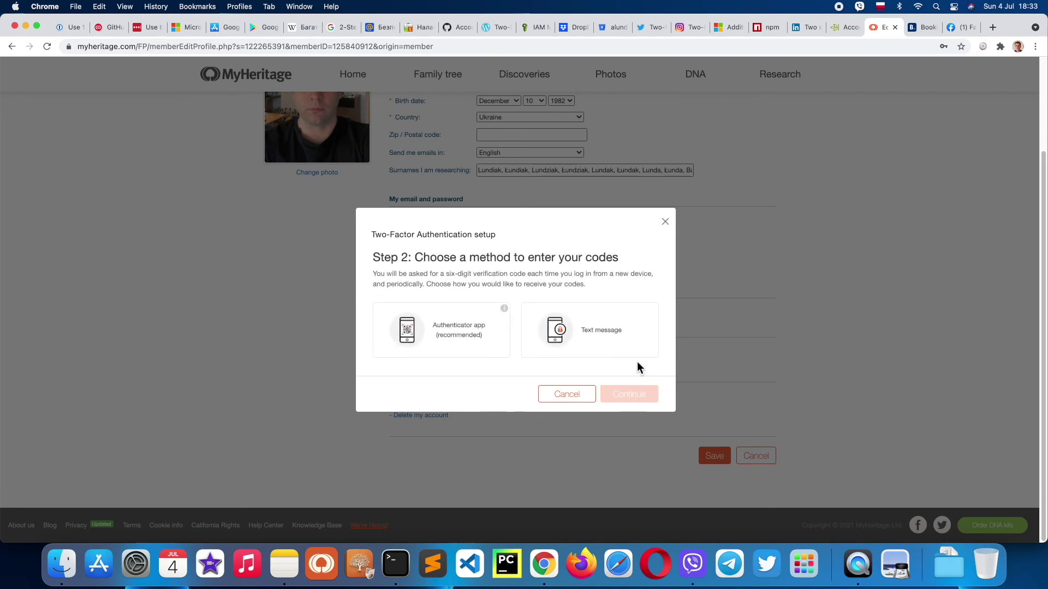
left_click(471, 334)
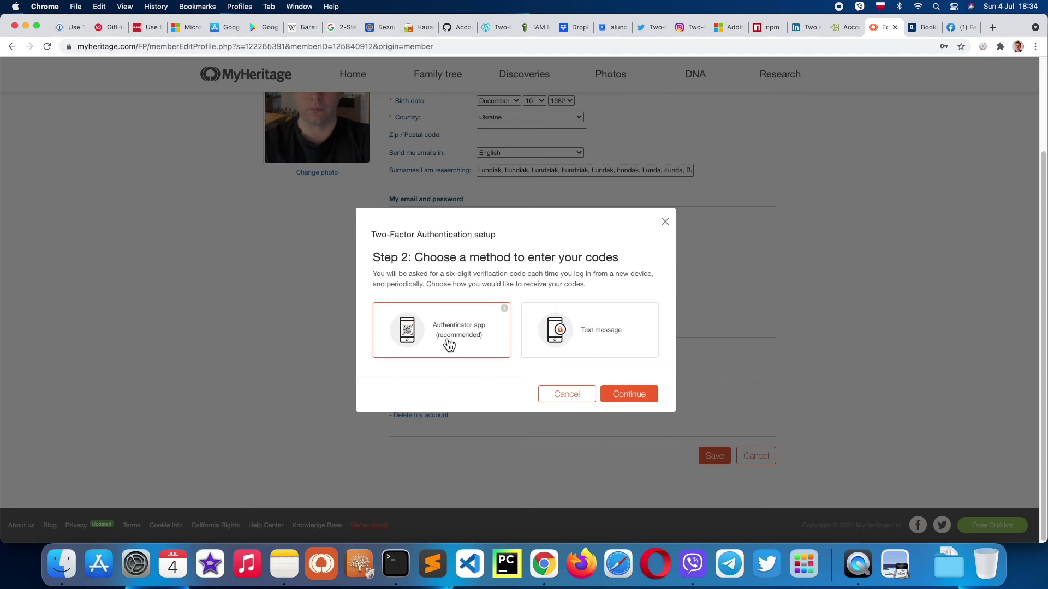
left_click(633, 395)
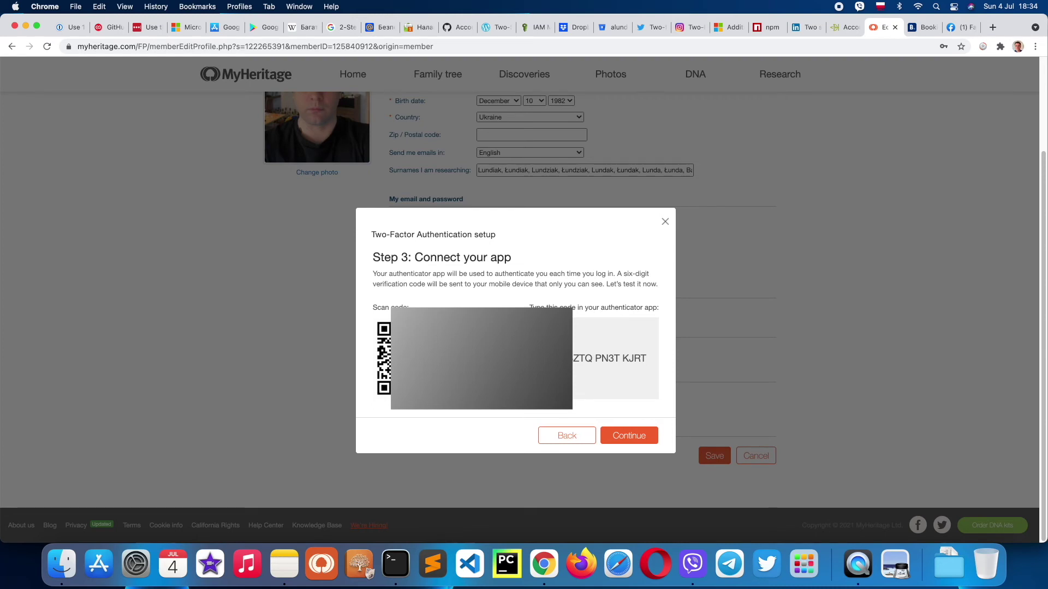
left_click(622, 436)
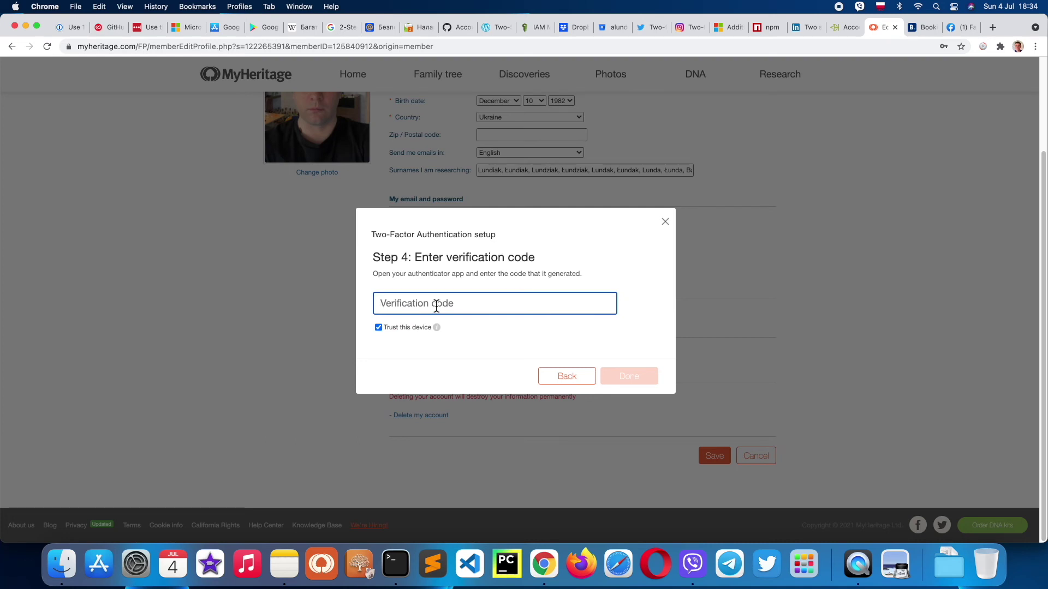
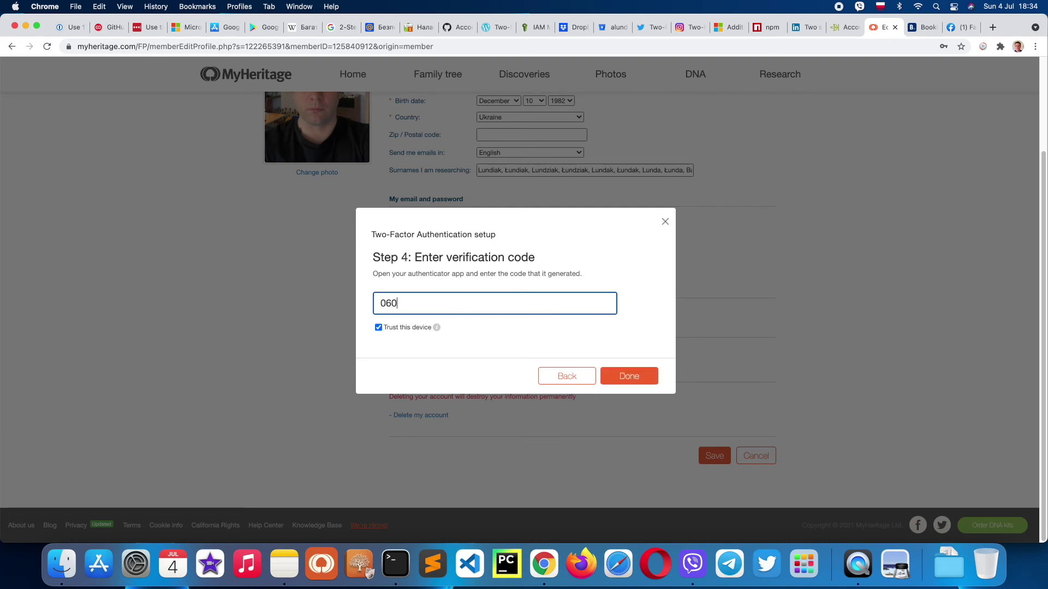
left_click(628, 375)
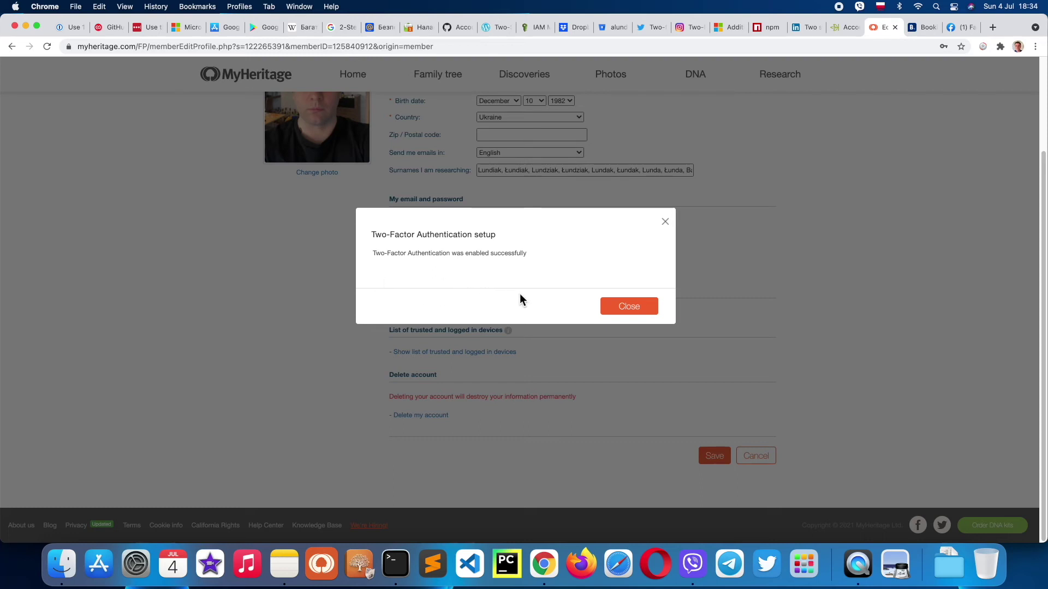
Close the success dialog and highlight the Two-Factor Authentication enabled status line.
left_click(625, 310)
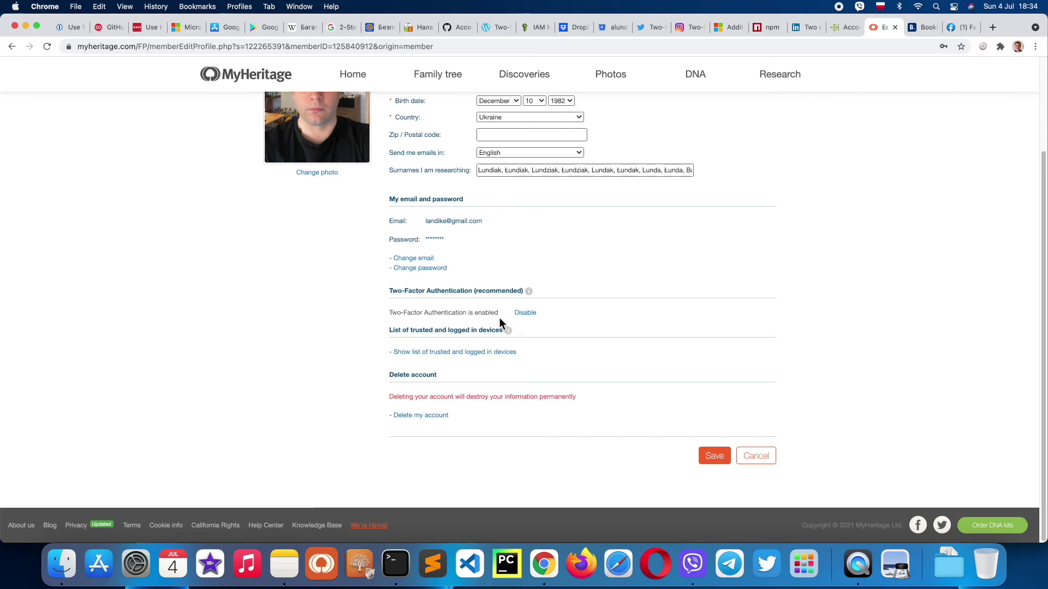
left_click_drag(404, 316, 463, 318)
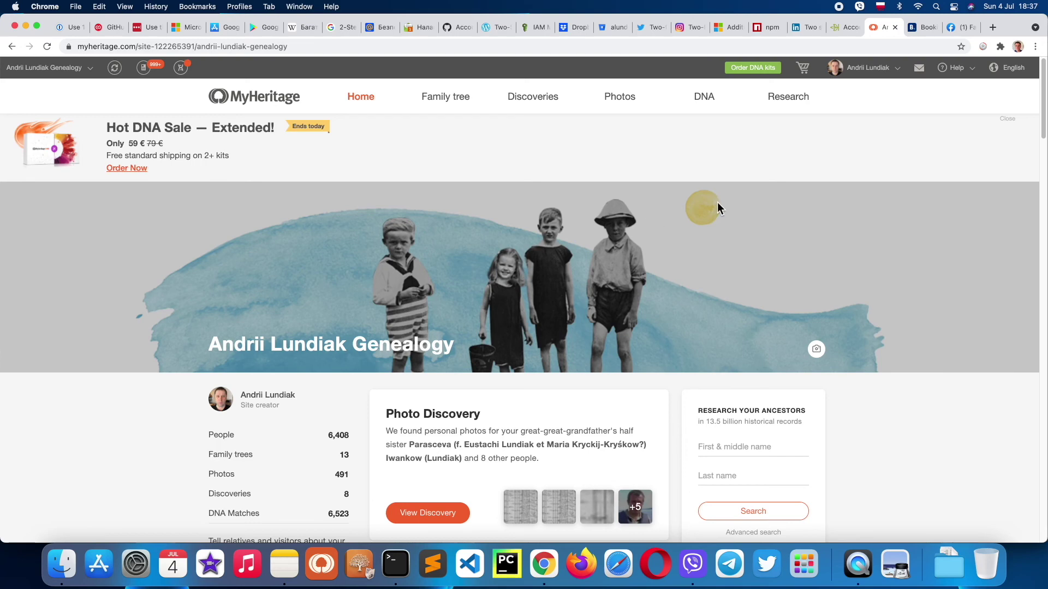
Switch to the Booking.com Security settings tab.
left_click(913, 30)
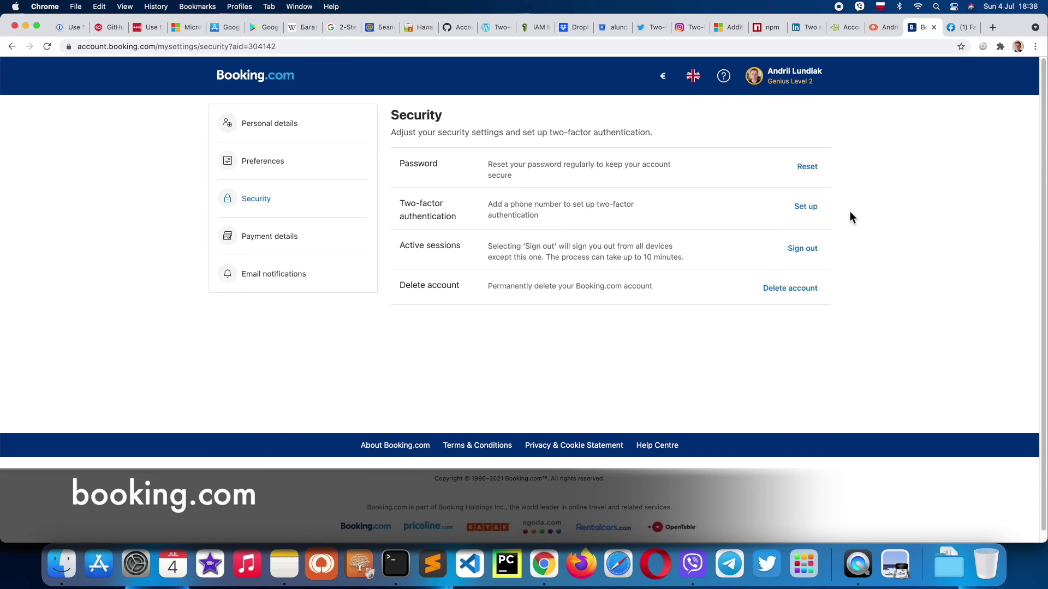
Set up Booking.com two-factor authentication on the account phone by entering and submitting the texted 6-digit code.
left_click(816, 219)
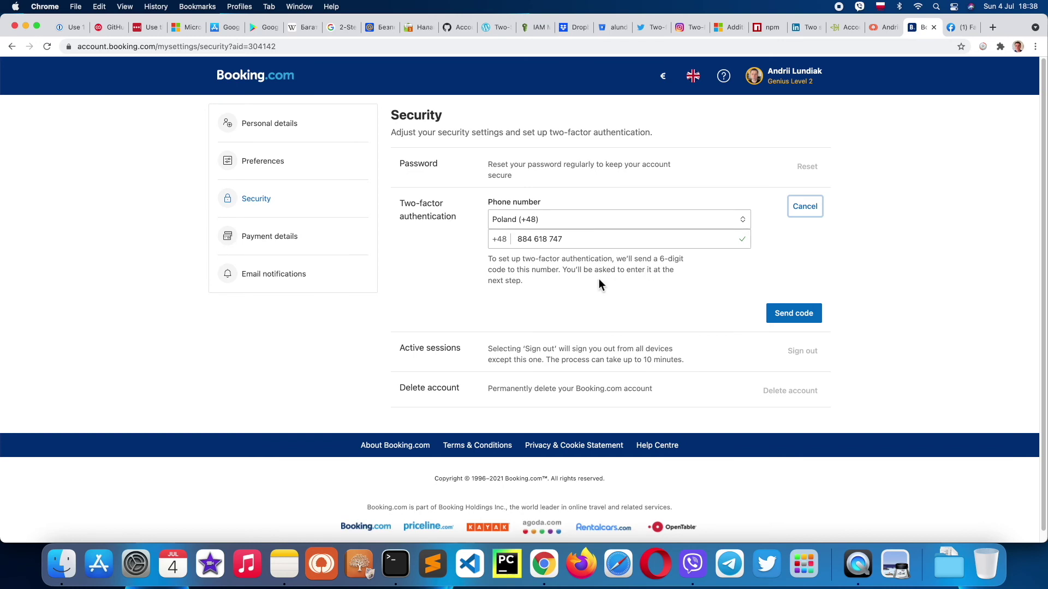
left_click_drag(519, 264, 584, 270)
left_click(810, 316)
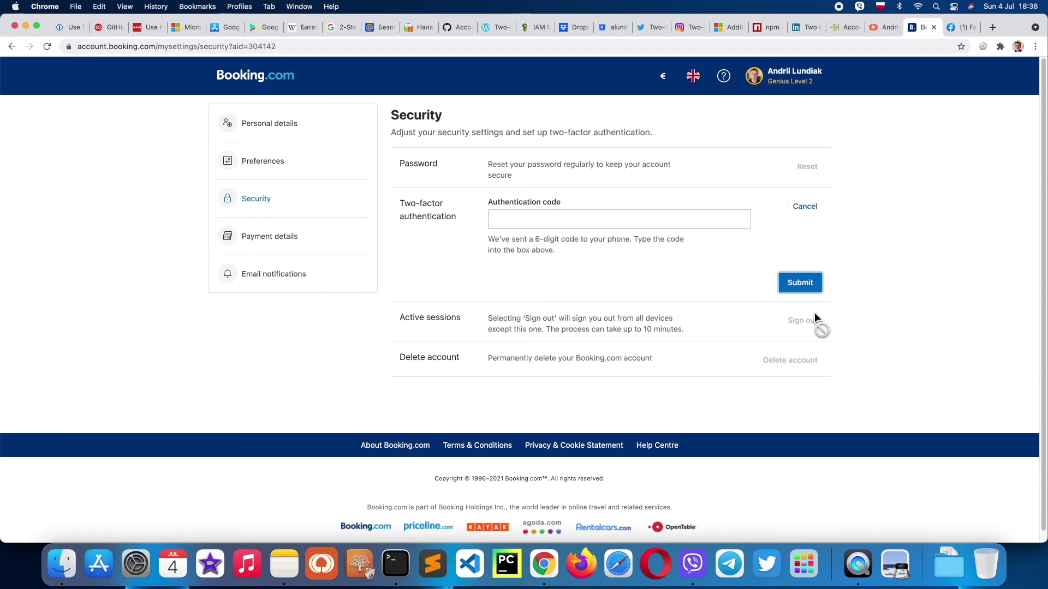
left_click(627, 226)
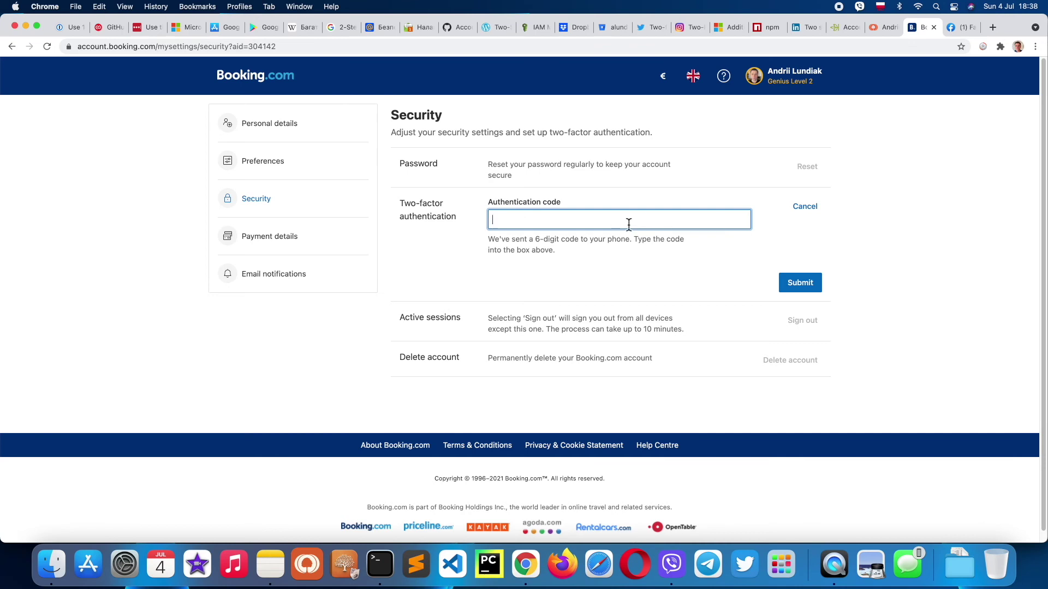
left_click(817, 284)
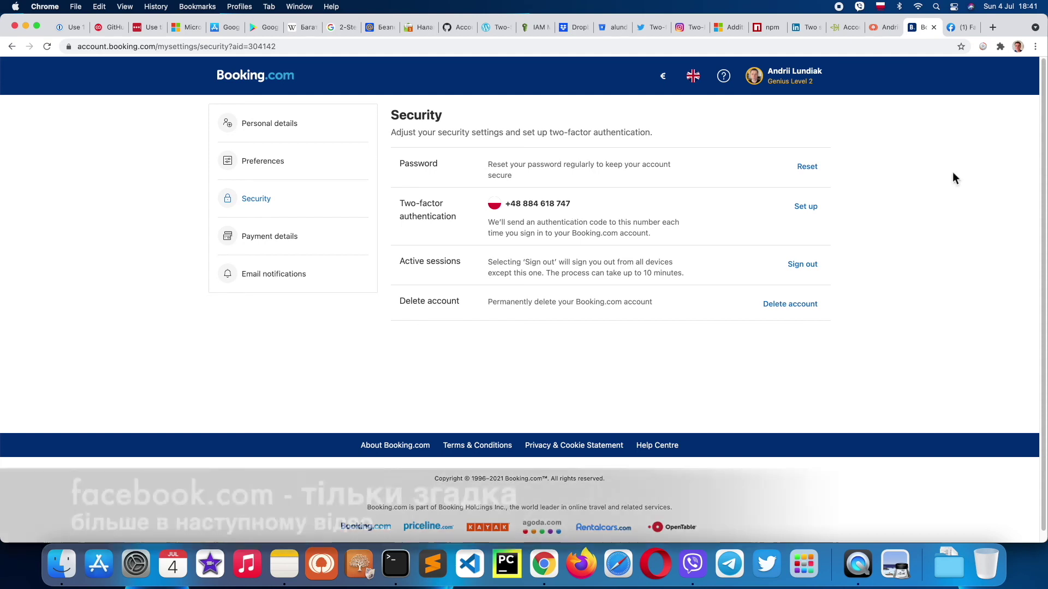
Move the Facebook two-factor settings tab between Twitter and Instagram, then bring Notes to the front.
left_click(964, 35)
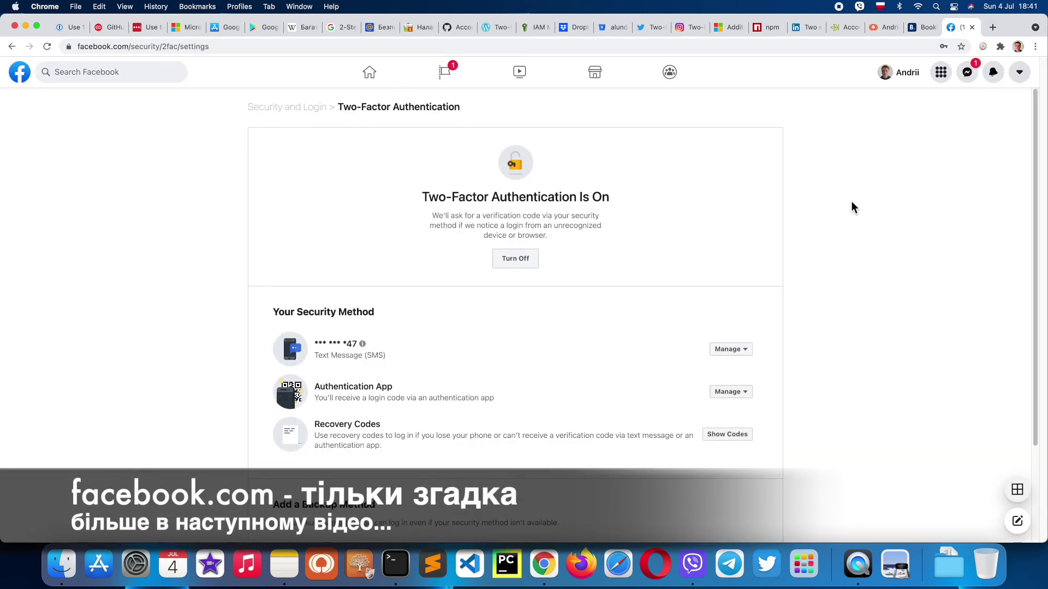
scroll(853, 199, "down", 2)
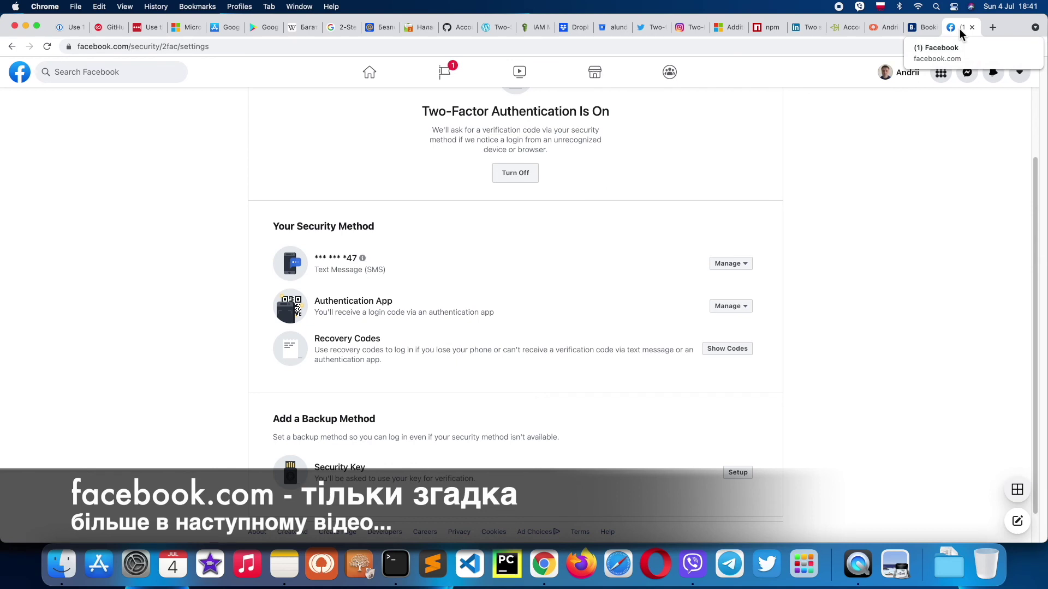
left_click_drag(960, 34, 463, 29)
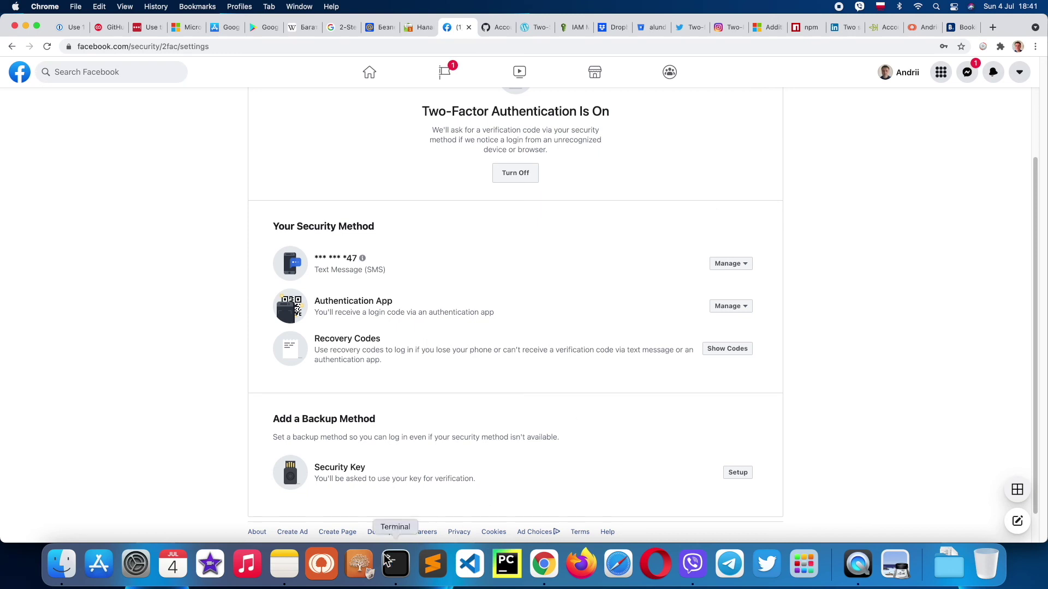
left_click(285, 565)
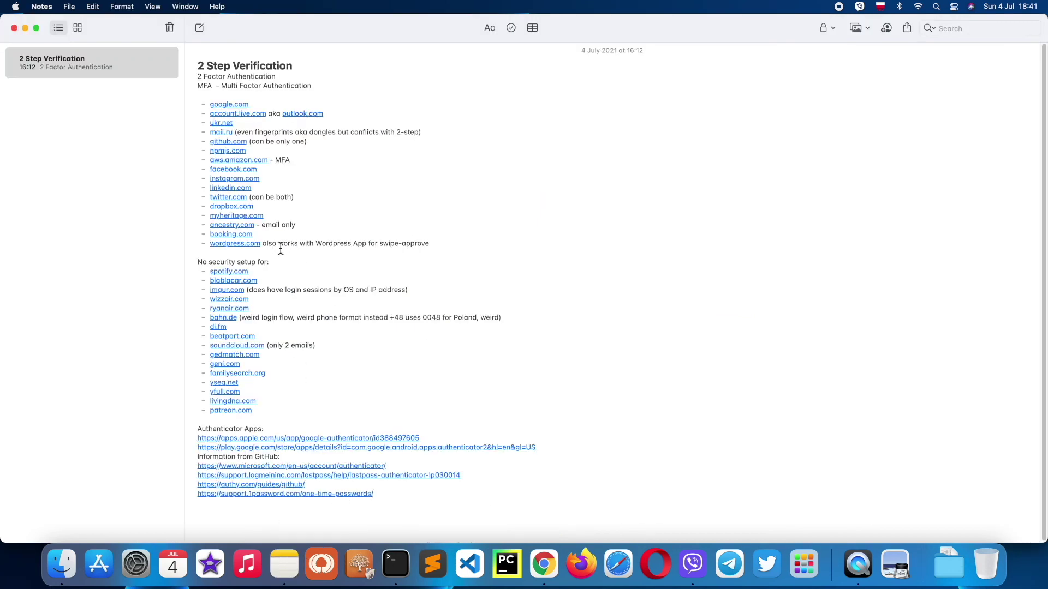
left_click_drag(280, 249, 208, 109)
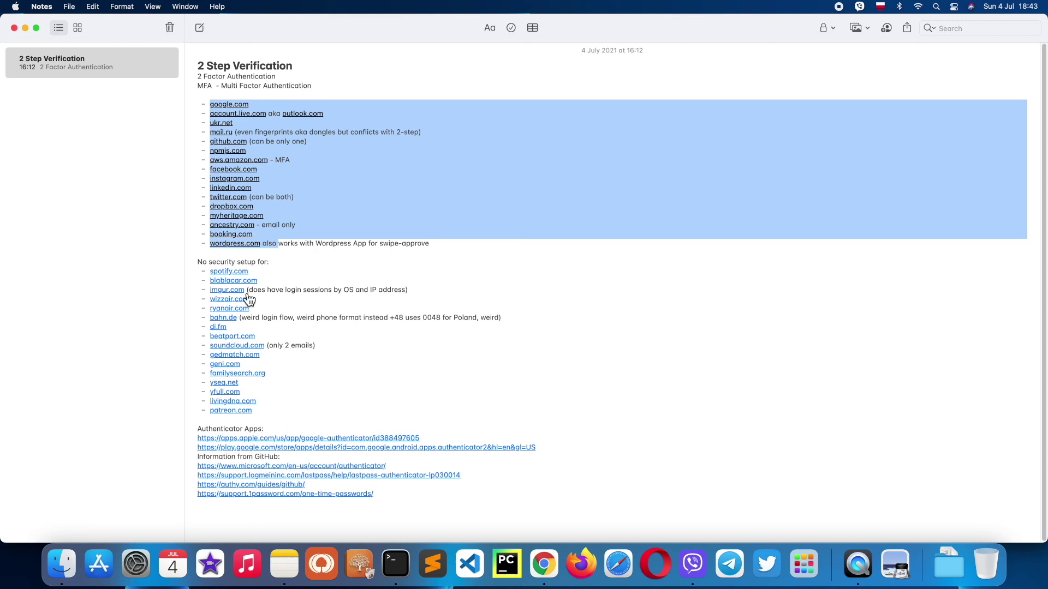
left_click_drag(261, 281, 221, 281)
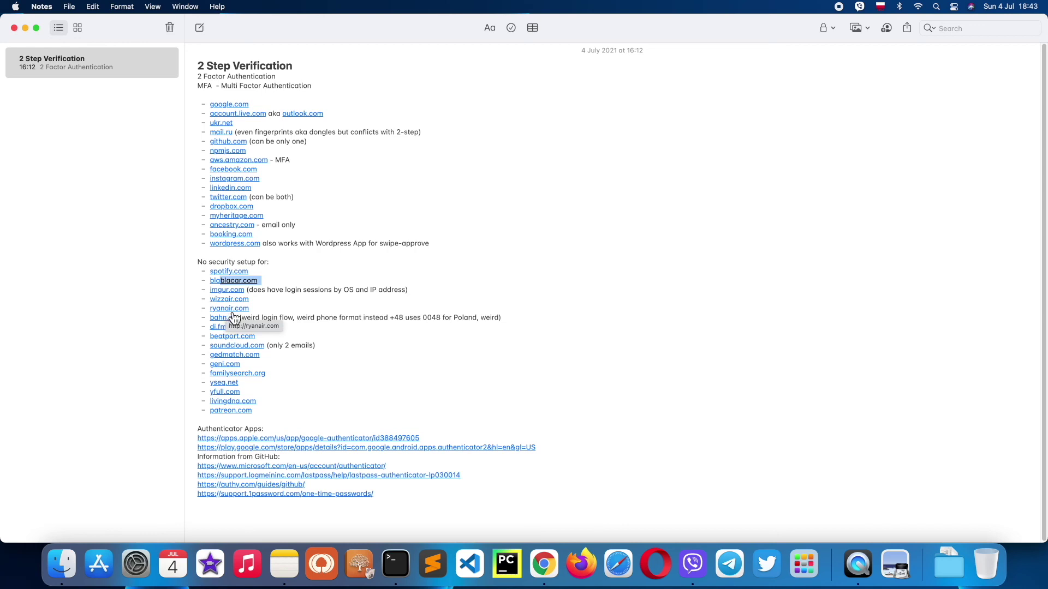
left_click_drag(248, 309, 217, 304)
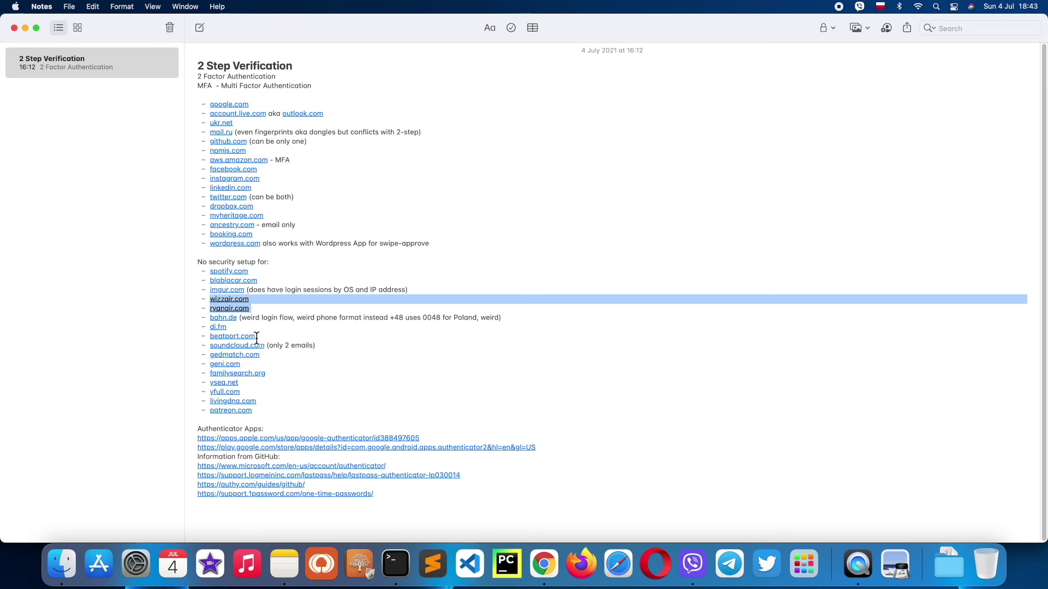
left_click(267, 359)
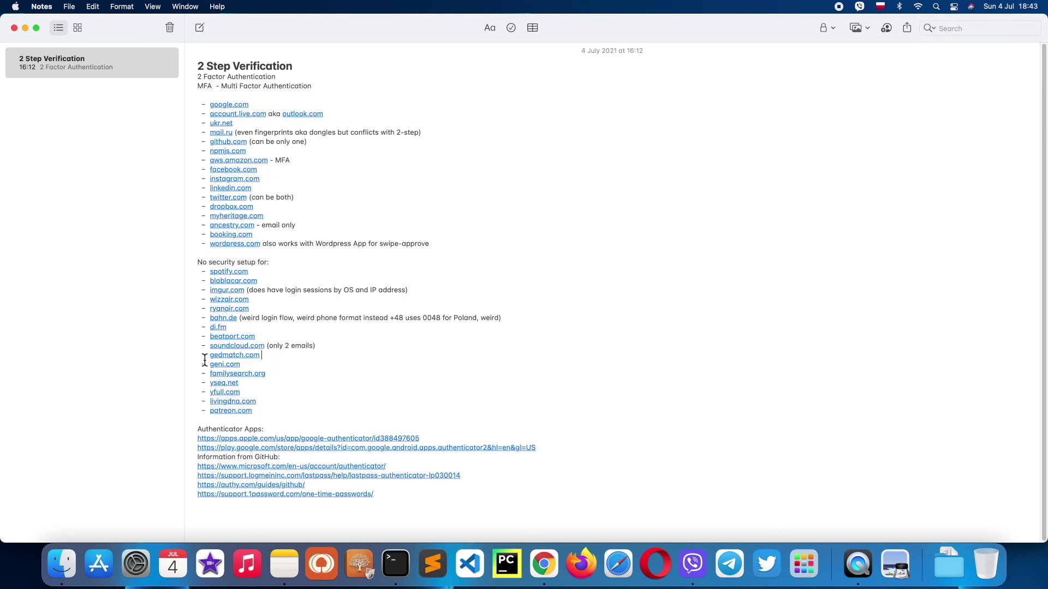
left_click_drag(209, 360, 293, 398)
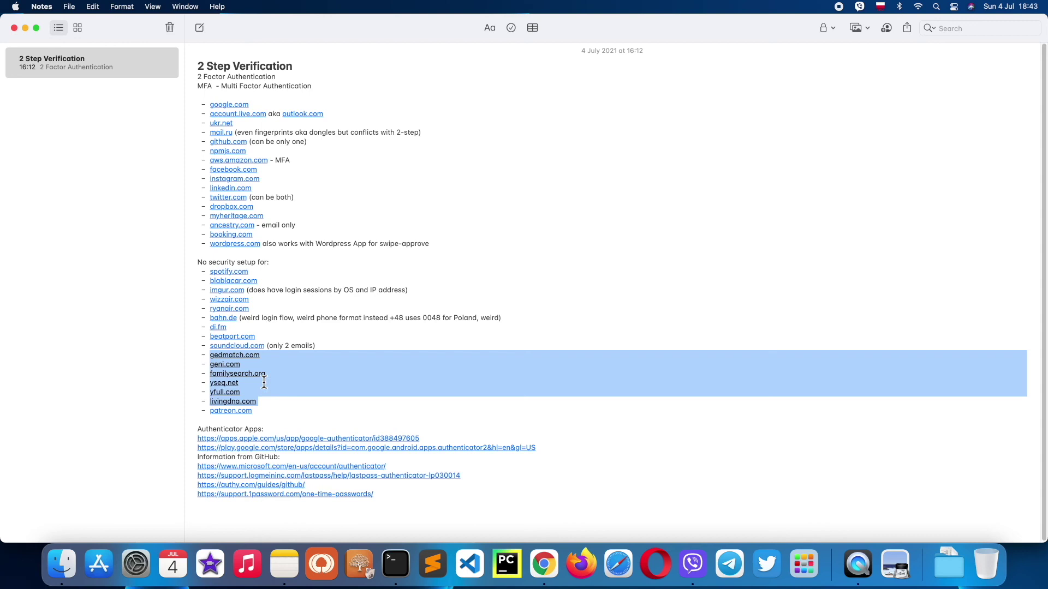
left_click_drag(276, 374, 210, 376)
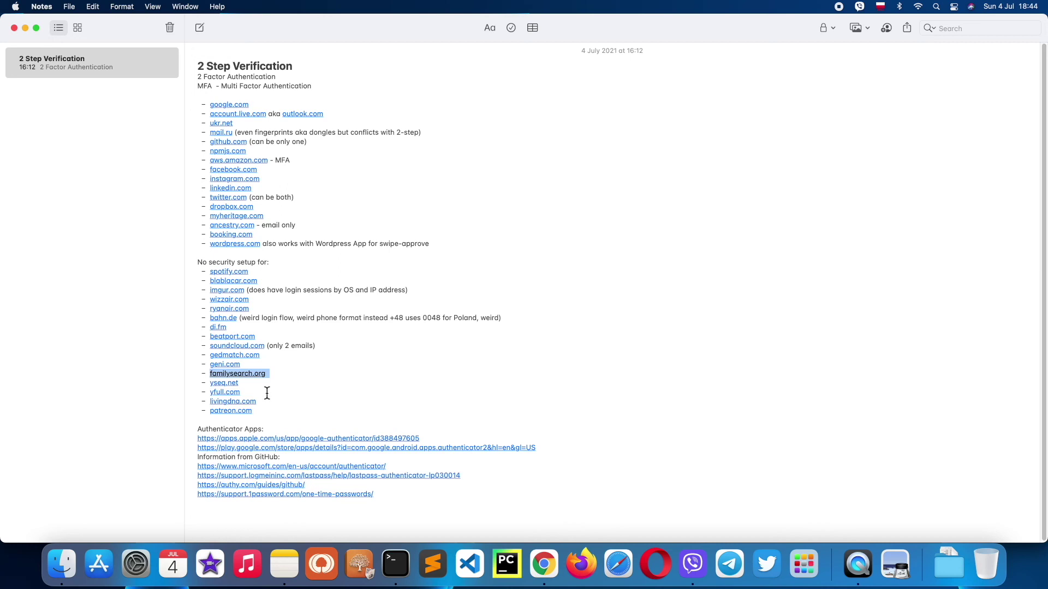
left_click(259, 393)
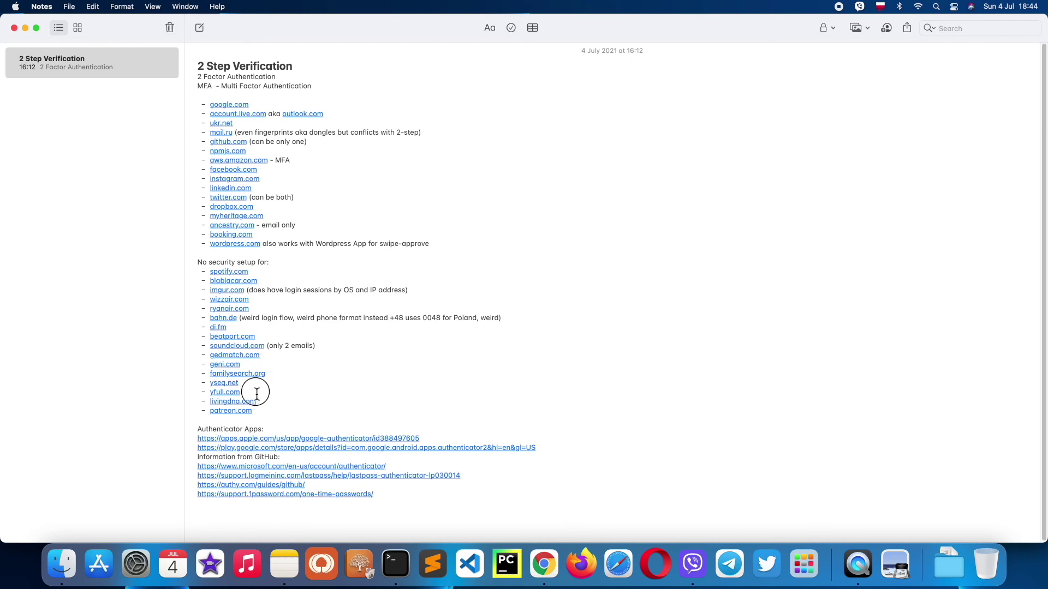
left_click_drag(257, 403, 211, 365)
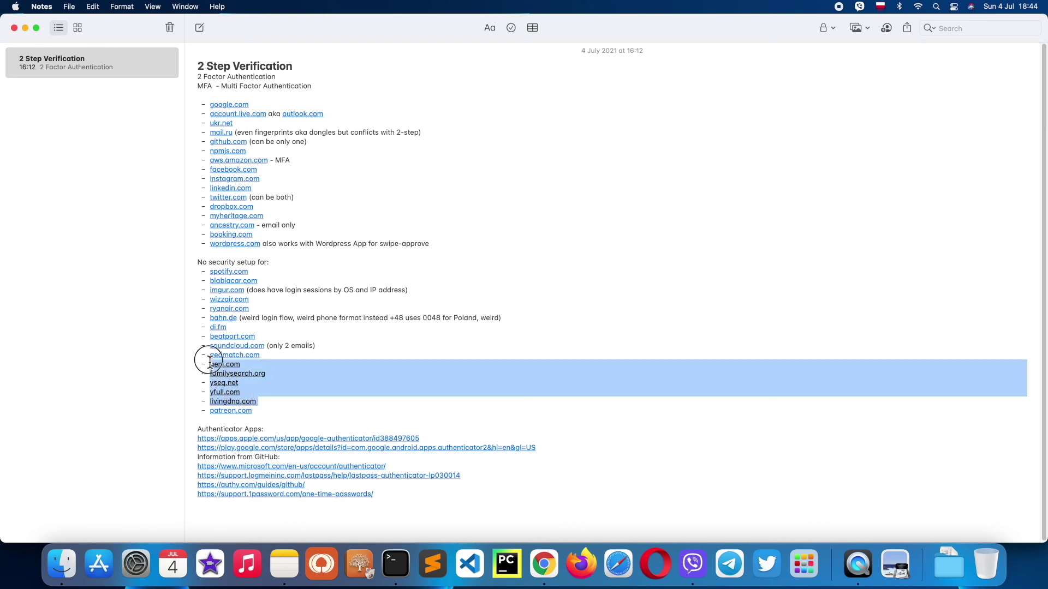
left_click_drag(210, 363, 207, 355)
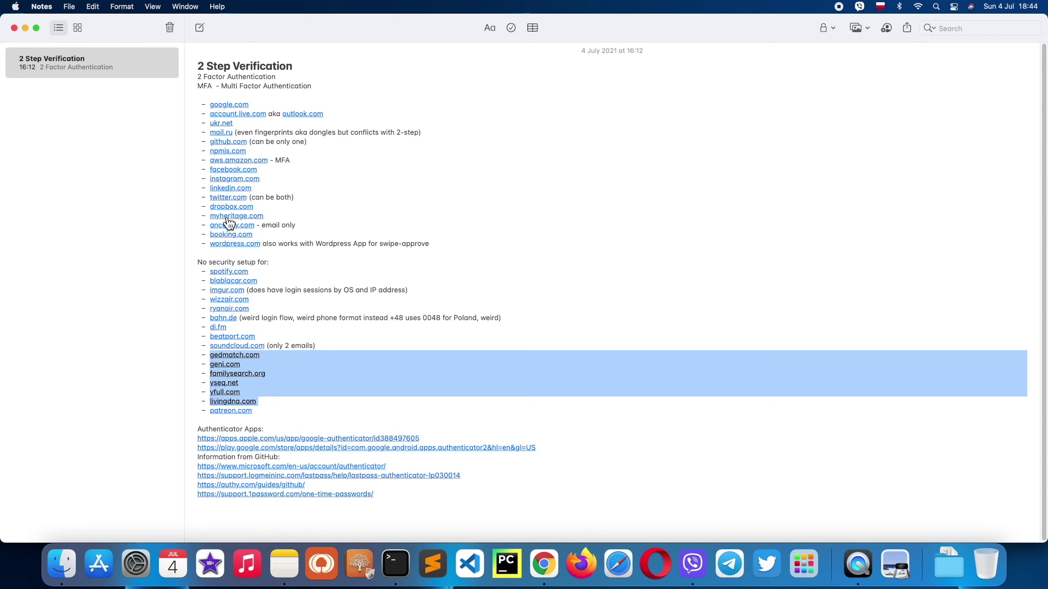
key("Right")
left_click(260, 412)
key("shift+super+Left")
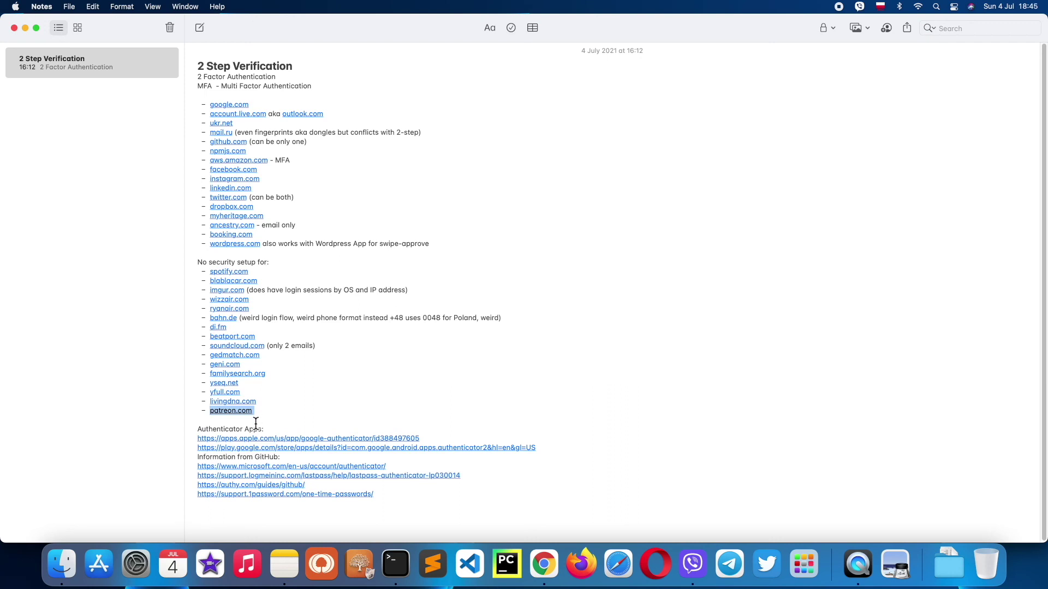
left_click(262, 416)
Back in Chrome, select the Security Key label on Facebook's two-factor page and return to the top.
key("super+Tab")
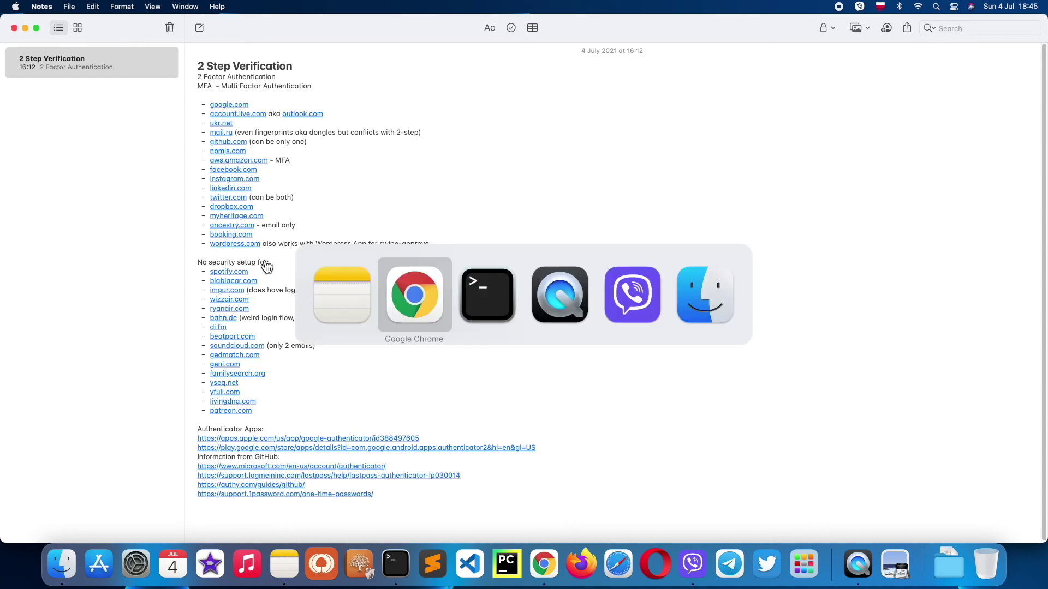
left_click_drag(320, 469, 393, 476)
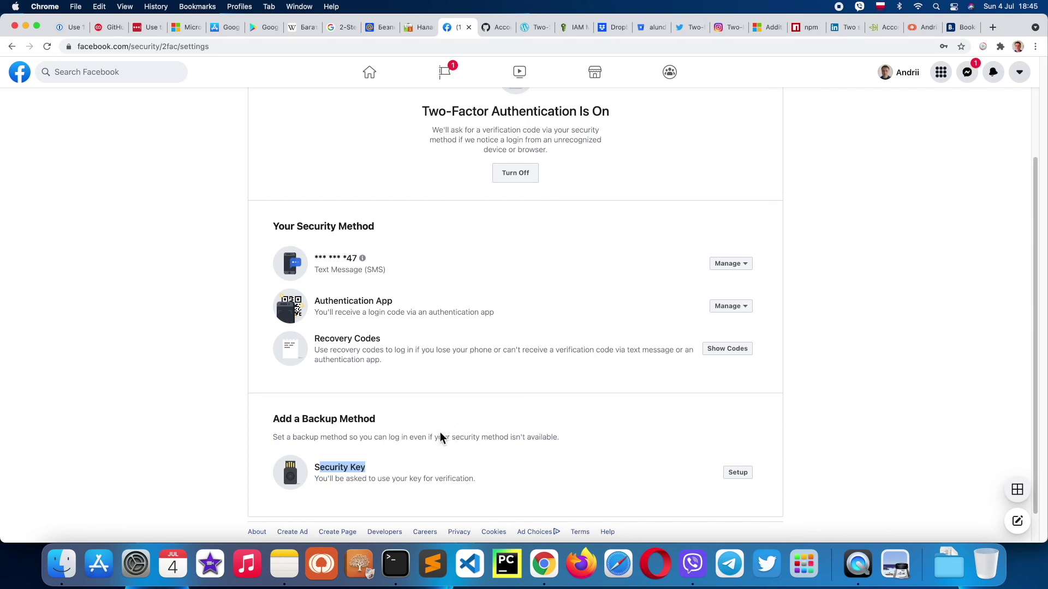
left_click(318, 470)
left_click_drag(314, 469, 367, 470)
scroll(444, 410, "up", 3)
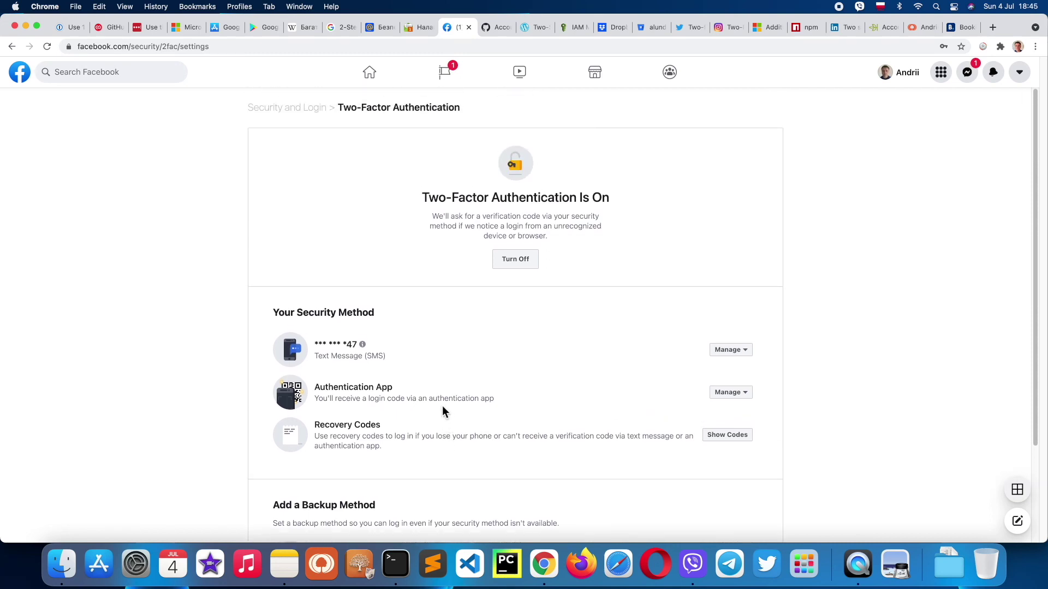